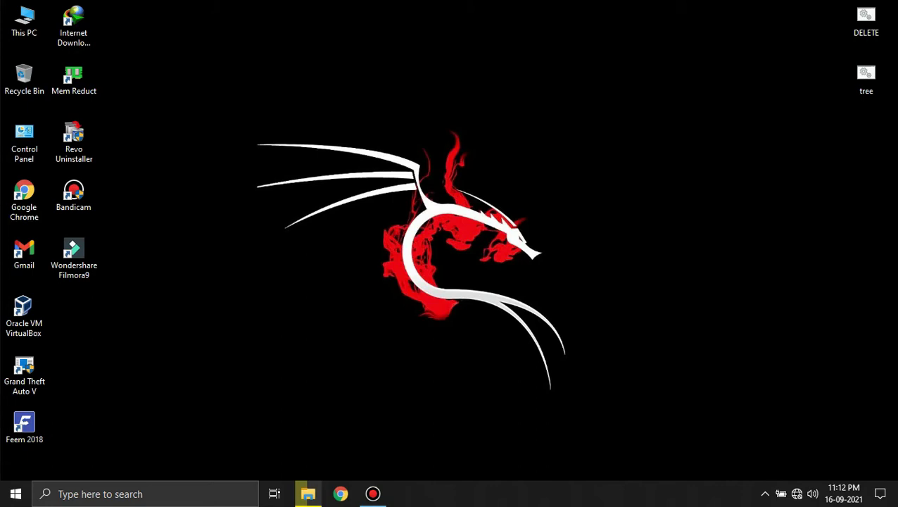
right_click(387, 129)
left_click(423, 169)
right_click(384, 120)
left_click(423, 159)
right_click(415, 149)
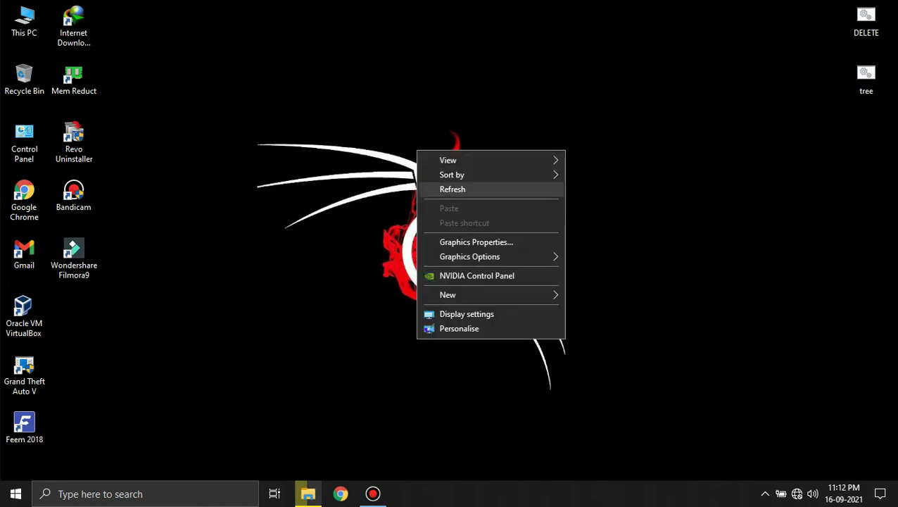
left_click(436, 189)
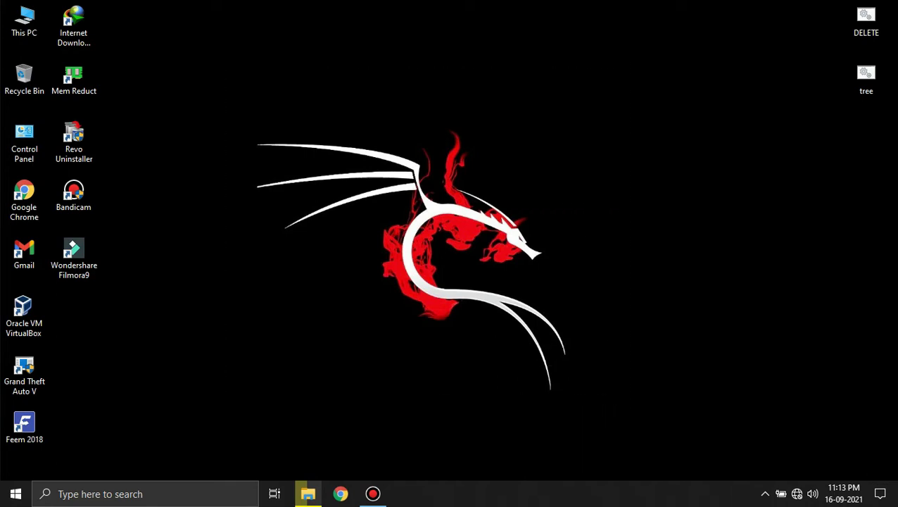
right_click(365, 80)
left_click(392, 119)
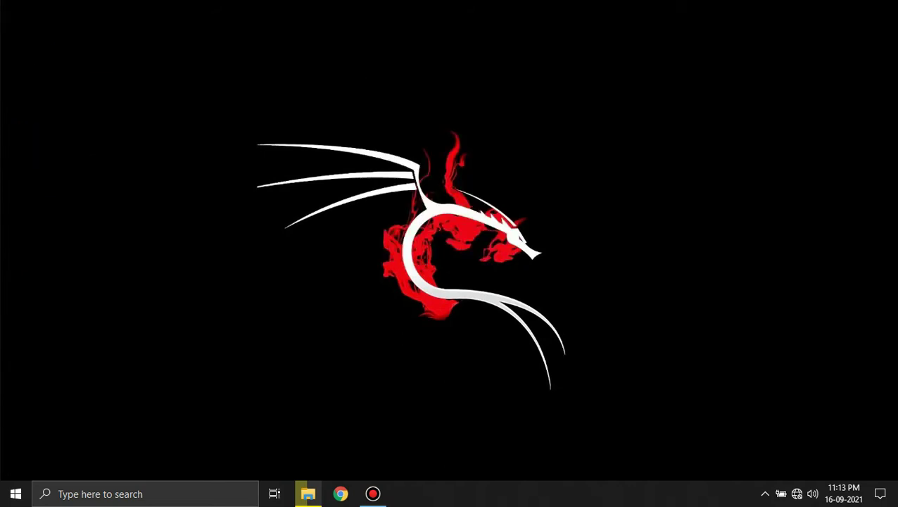
right_click(376, 93)
left_click(411, 133)
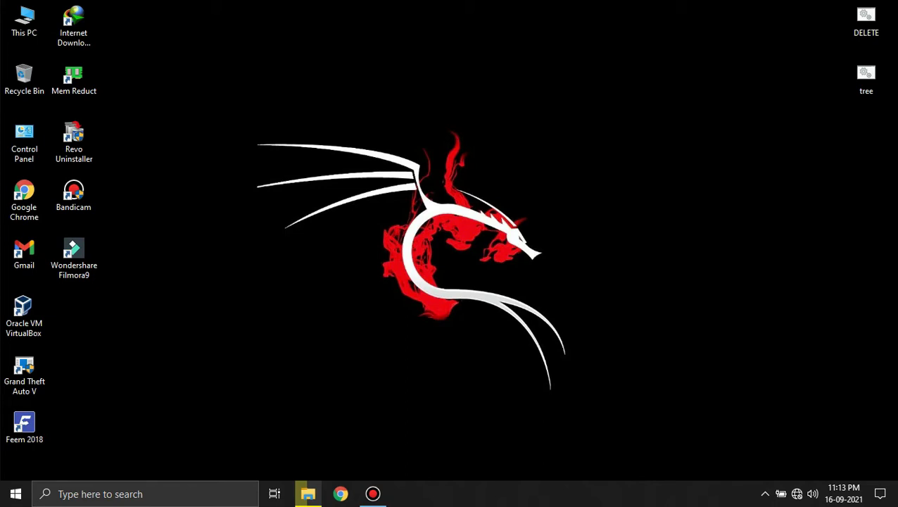
right_click(268, 60)
left_click(310, 100)
left_click_drag(220, 64, 623, 418)
left_click_drag(212, 70, 653, 430)
right_click(365, 94)
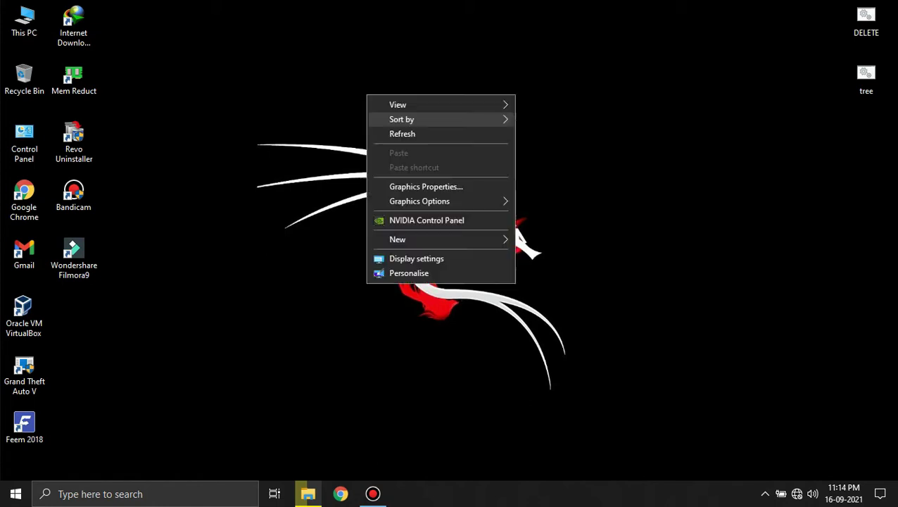
left_click(401, 133)
mouse_move(240, 86)
left_mouse_down()
mouse_move(288, 109)
mouse_move(622, 420)
mouse_move(254, 88)
left_mouse_up()
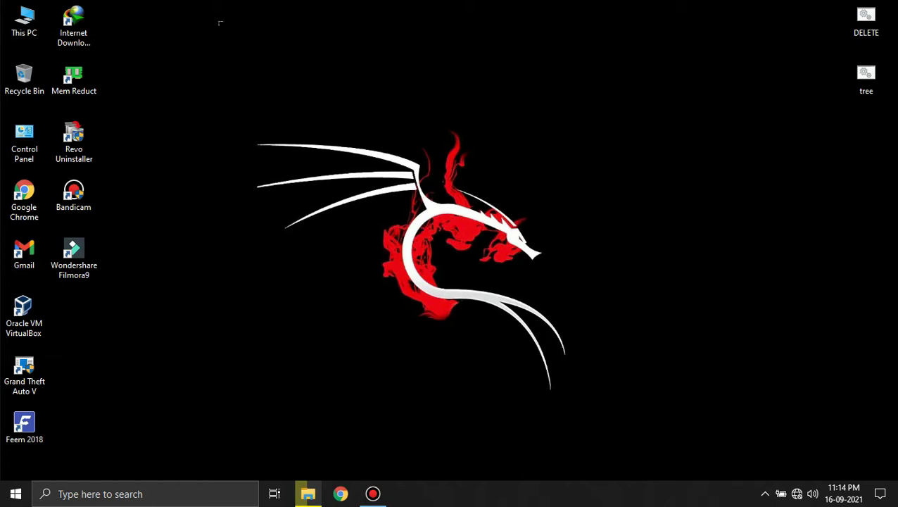
left_click_drag(220, 23, 658, 455)
mouse_move(208, 39)
left_mouse_down()
mouse_move(421, 253)
mouse_move(635, 438)
mouse_move(375, 250)
mouse_move(155, 74)
mouse_move(211, 52)
mouse_move(212, 31)
left_mouse_up()
right_click(310, 85)
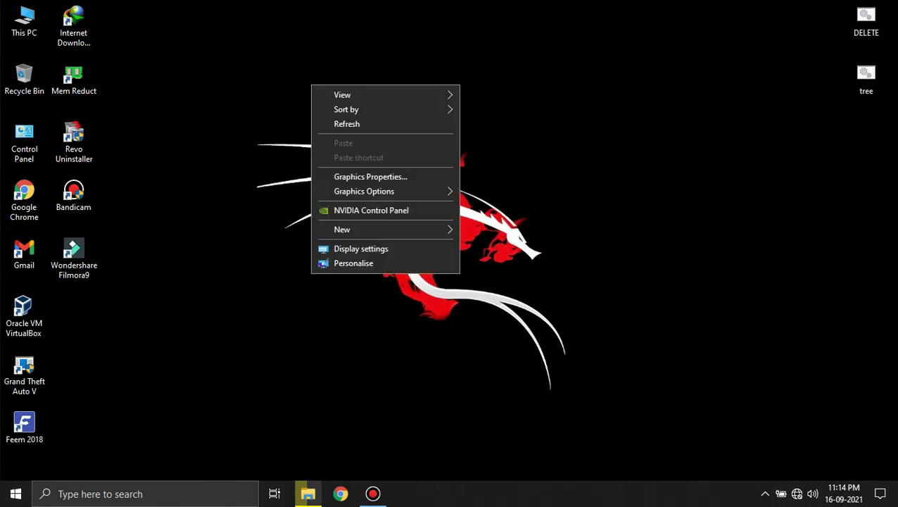
left_click(338, 124)
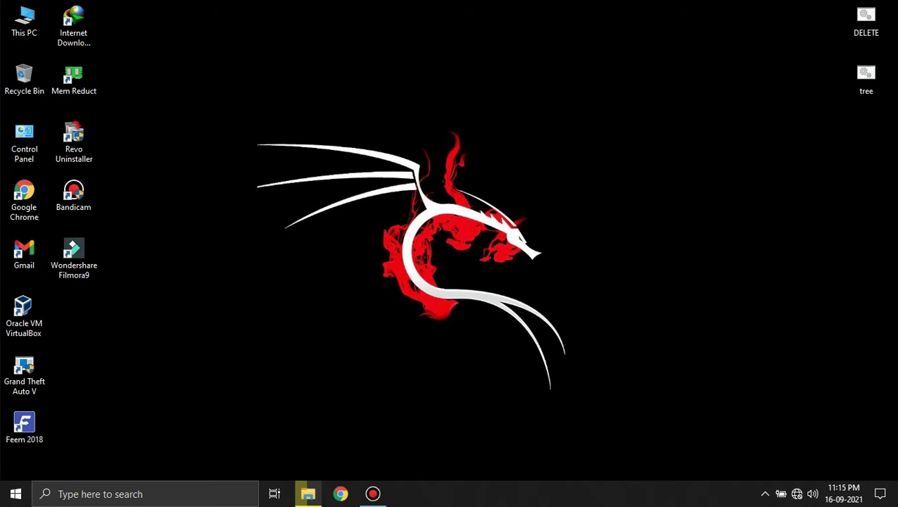
left_click_drag(243, 56, 641, 406)
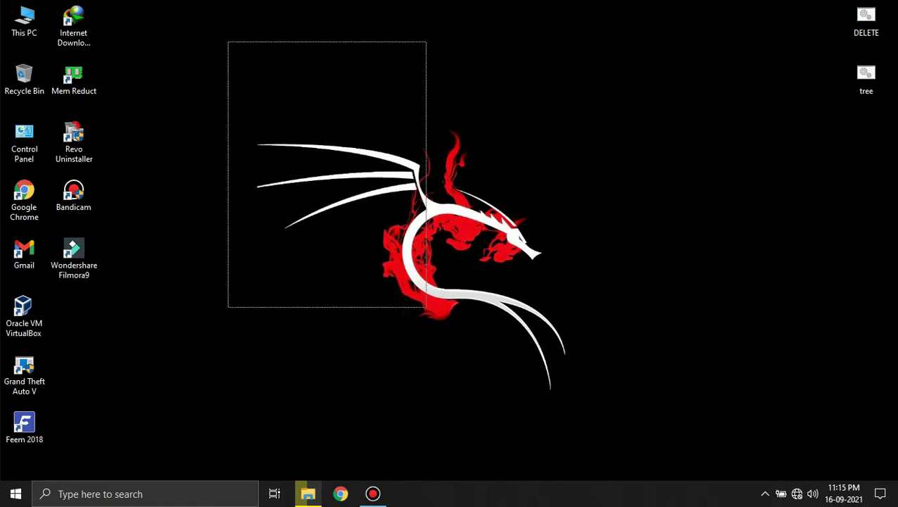
left_click_drag(206, 45, 662, 441)
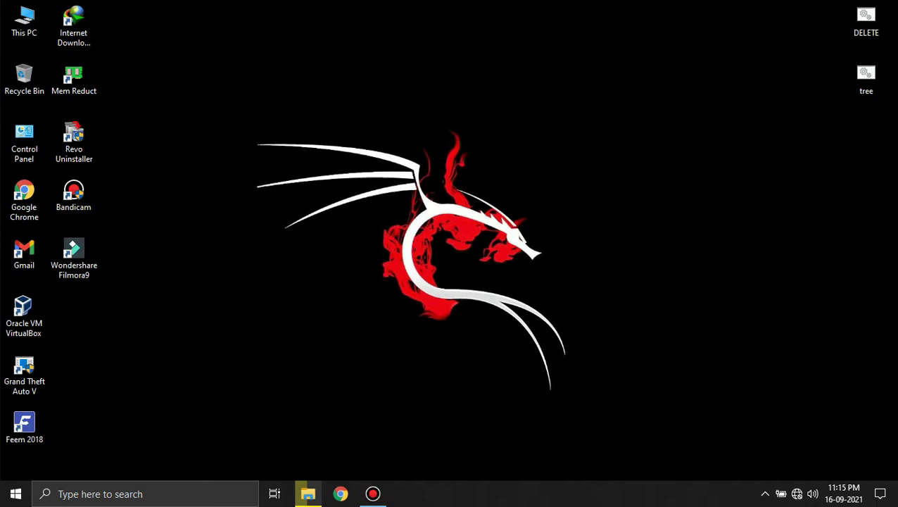
- Move the DELETE and tree files to the middle of the desktop and open DELETE for editing in Notepad
left_click_drag(758, 11, 504, 193)
left_click_drag(411, 90, 697, 296)
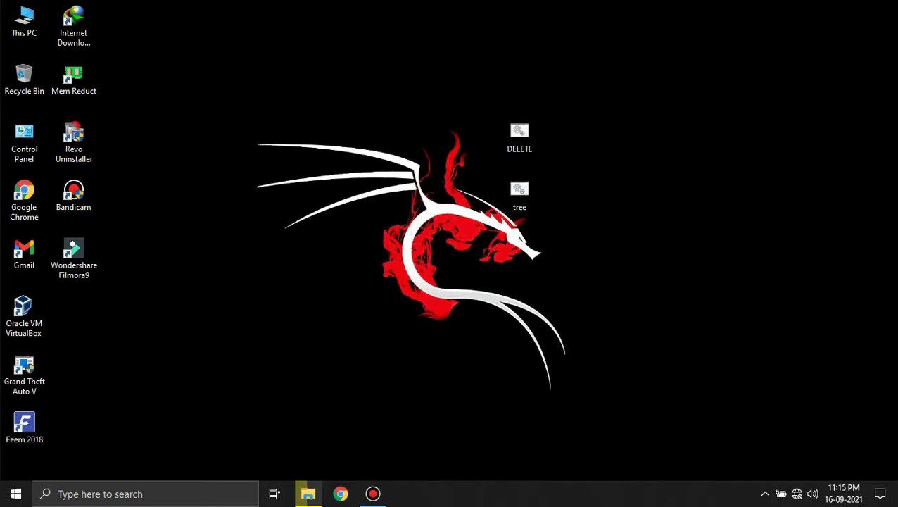
left_click(519, 137)
right_click(525, 125)
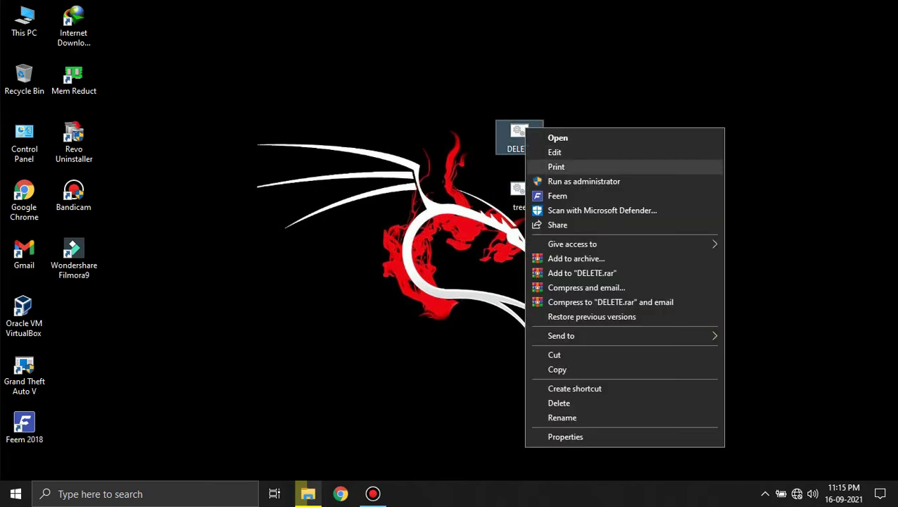
left_click(553, 151)
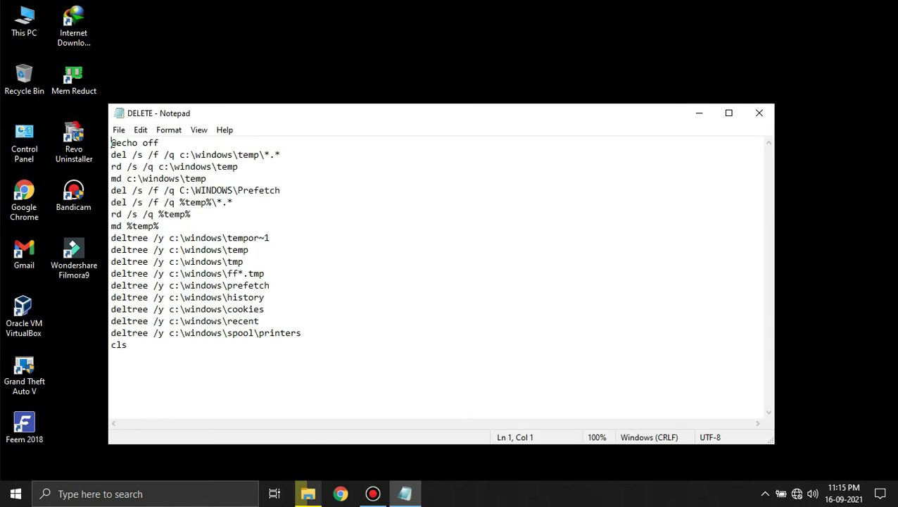
left_click_drag(128, 344, 111, 143)
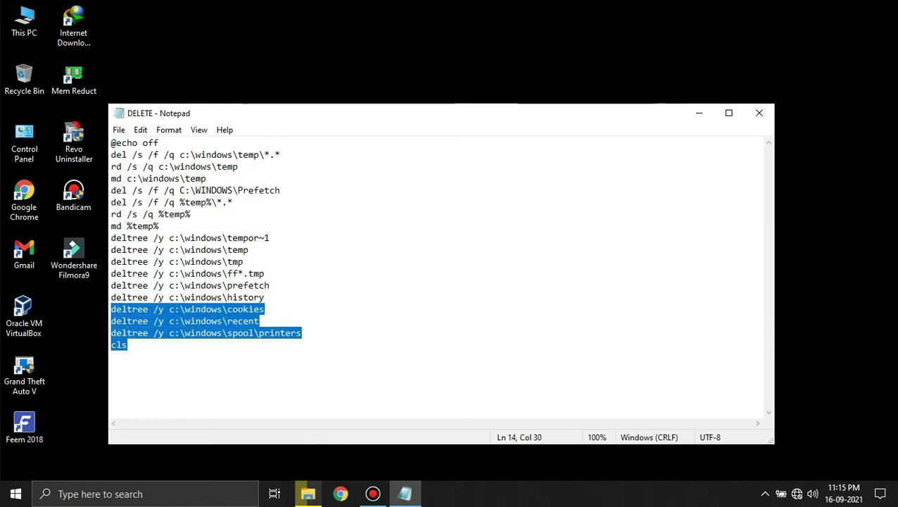
left_click(265, 273)
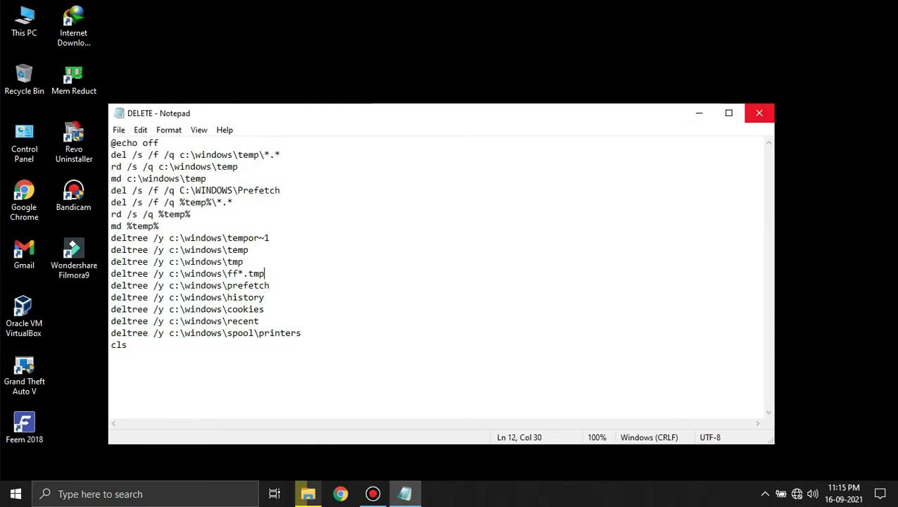
left_click_drag(127, 345, 110, 143)
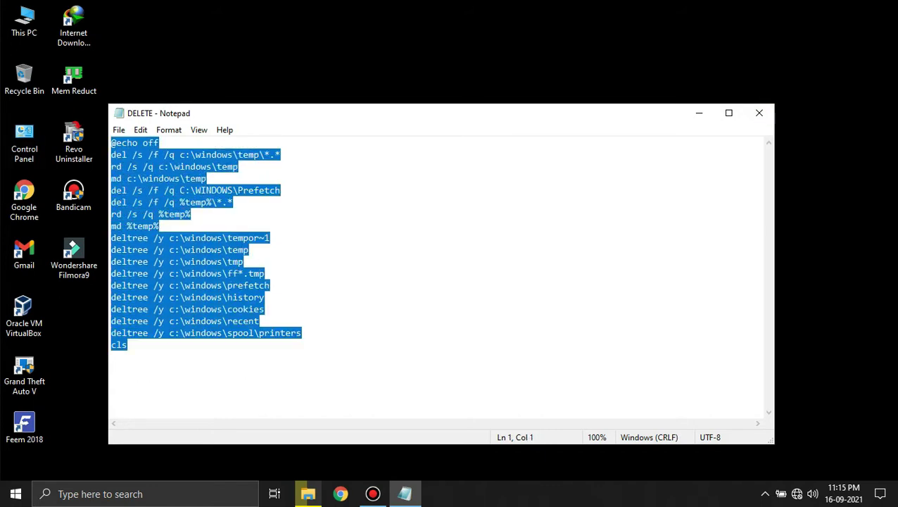
right_click(139, 227)
left_click(190, 272)
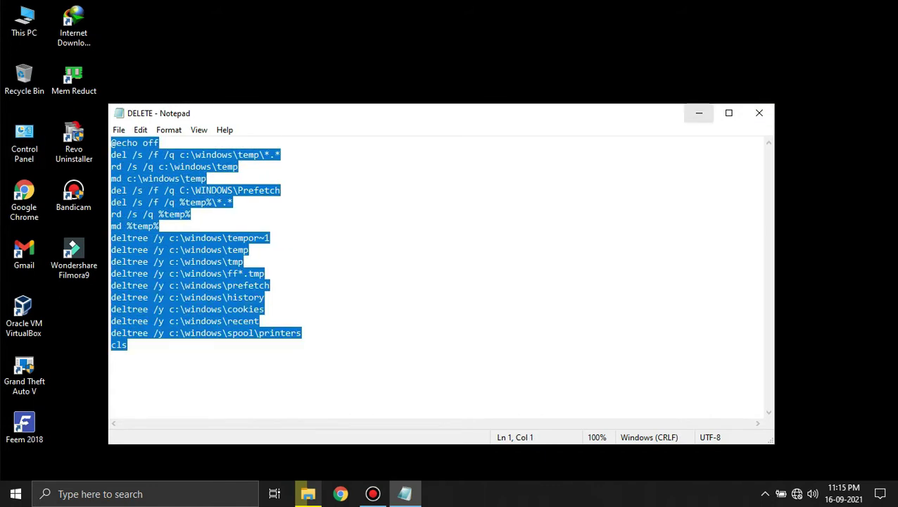
left_click(699, 113)
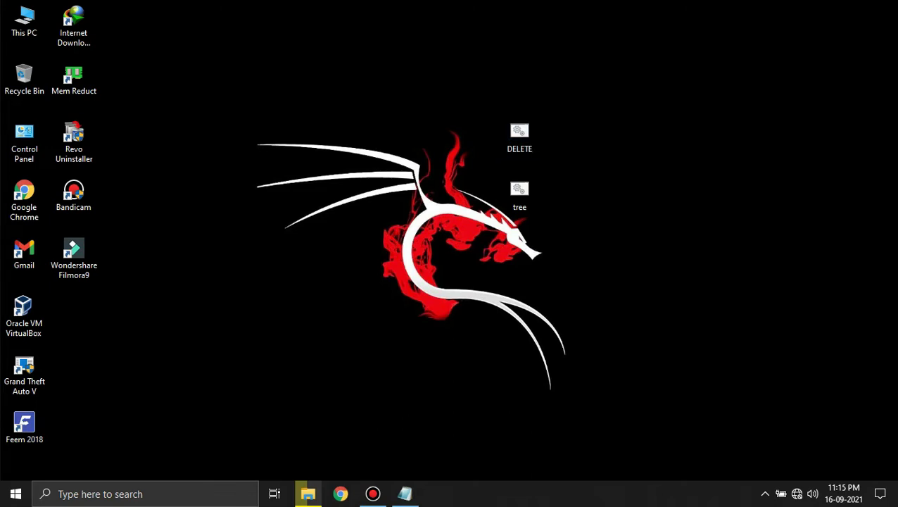
- Create a new text document on the desktop with its default name and open it
right_click(223, 125)
mouse_move(268, 269)
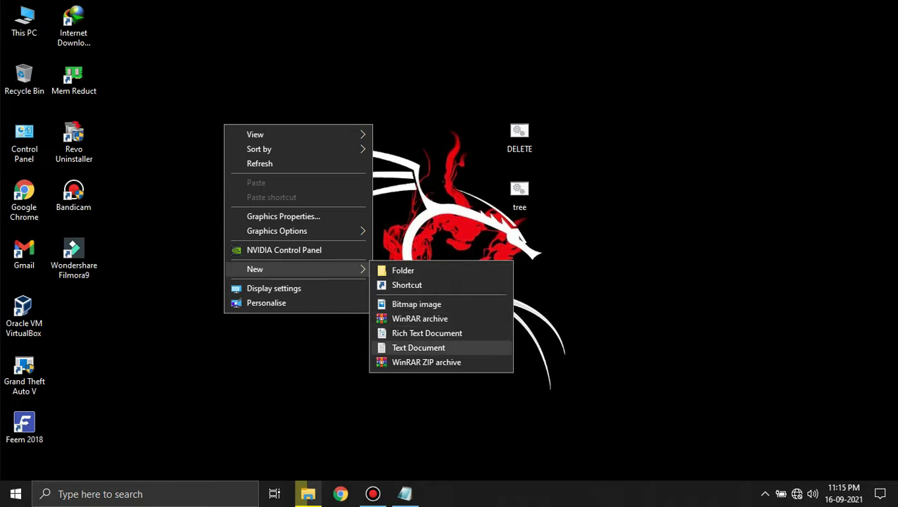
left_click(418, 348)
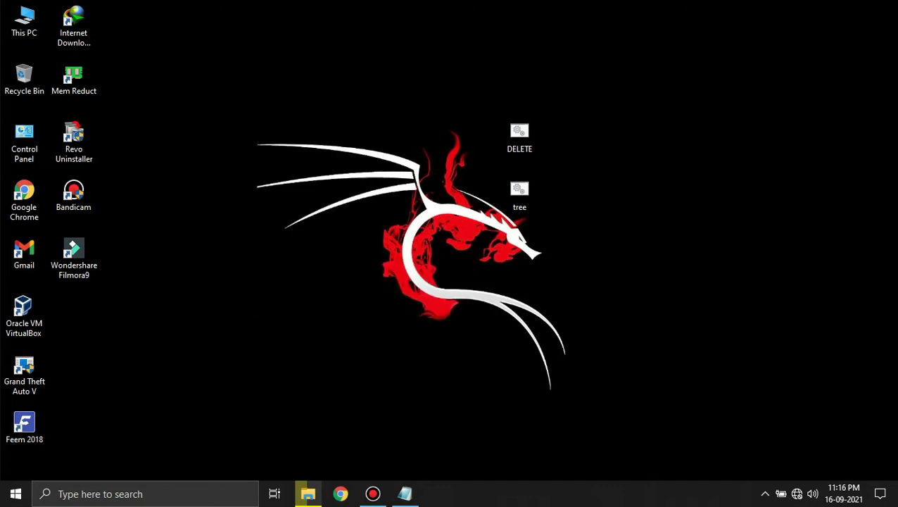
key("Return")
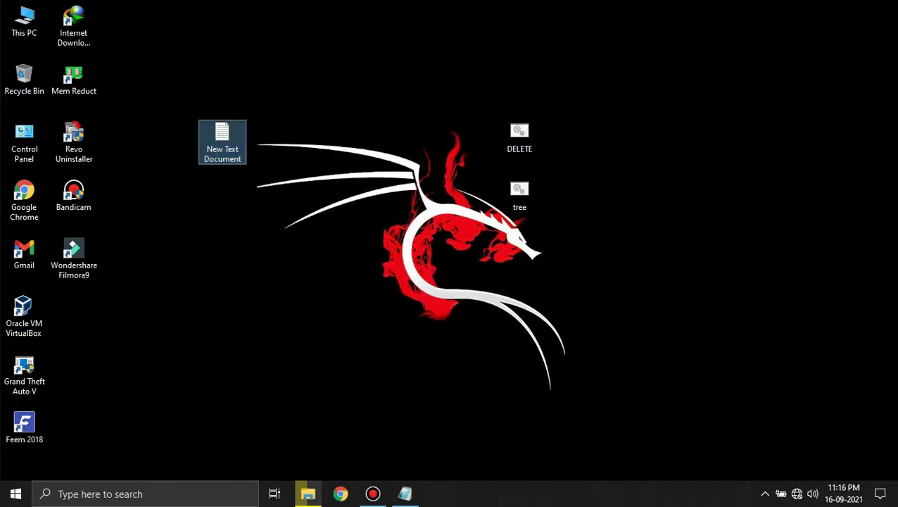
key("Return")
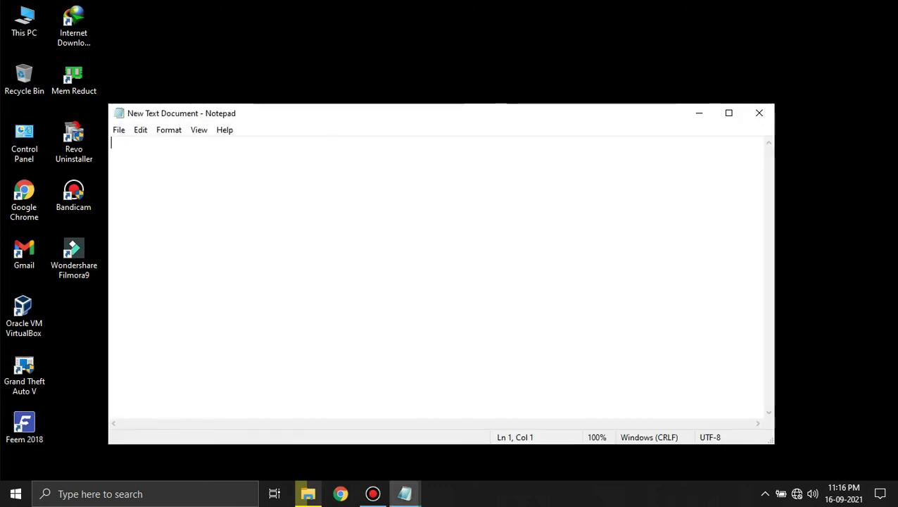
- Paste the copied cleanup script into the empty New Text Document
right_click(207, 172)
left_click(238, 228)
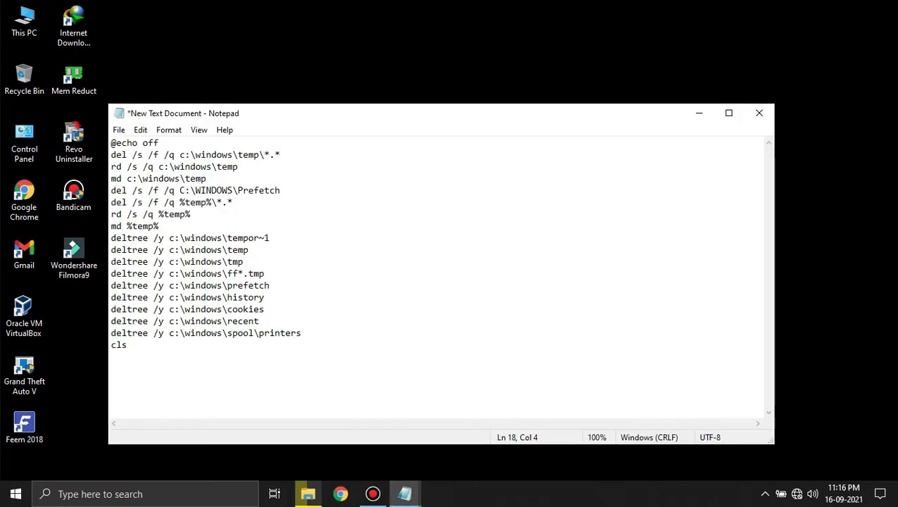
left_click_drag(239, 166, 264, 273)
left_click(265, 273)
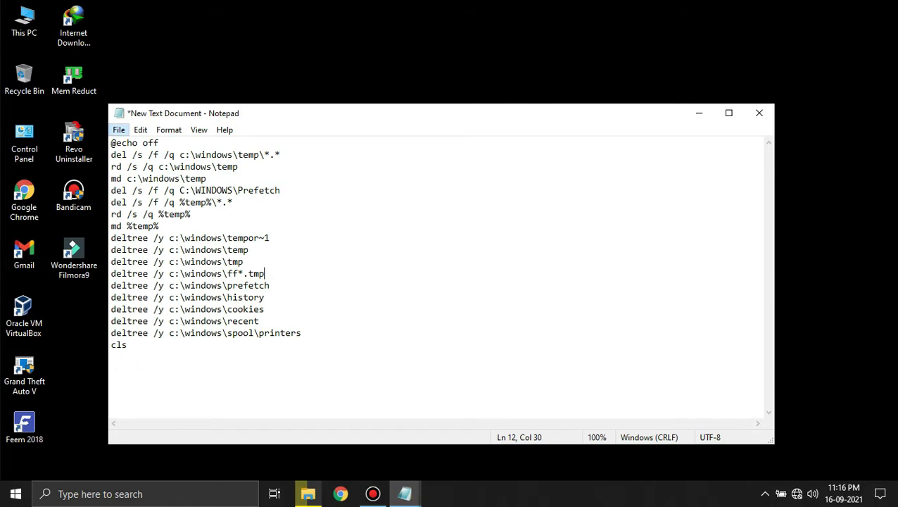
- Save the pasted script to the desktop as a batch file named New Text Document.bat
left_click(119, 129)
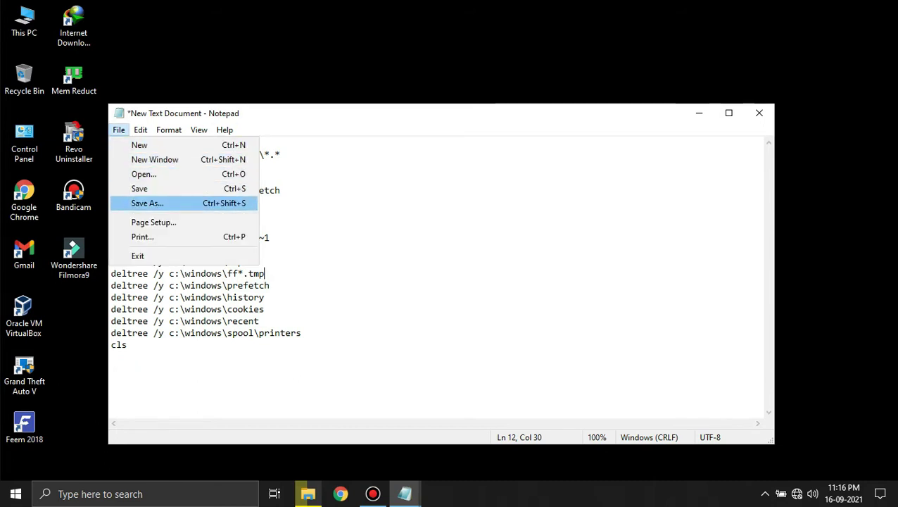
left_click(147, 203)
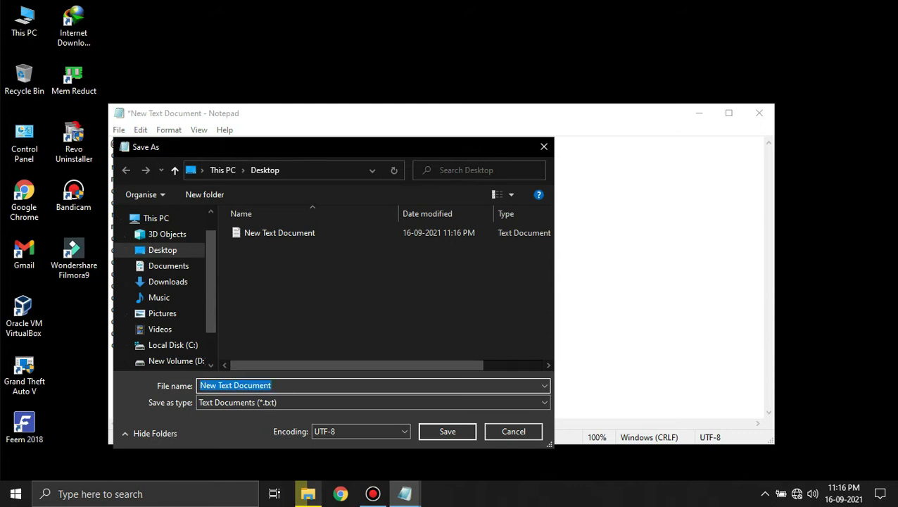
left_click(272, 385)
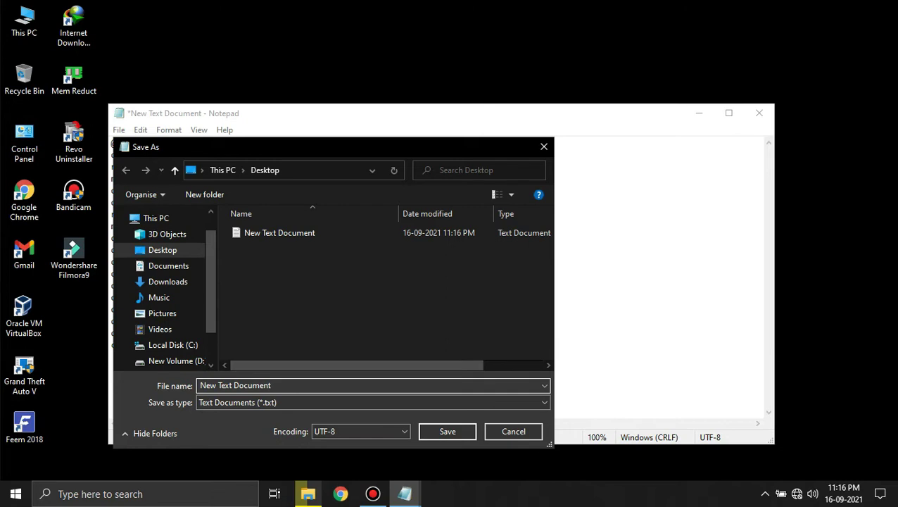
key("ctrl+a")
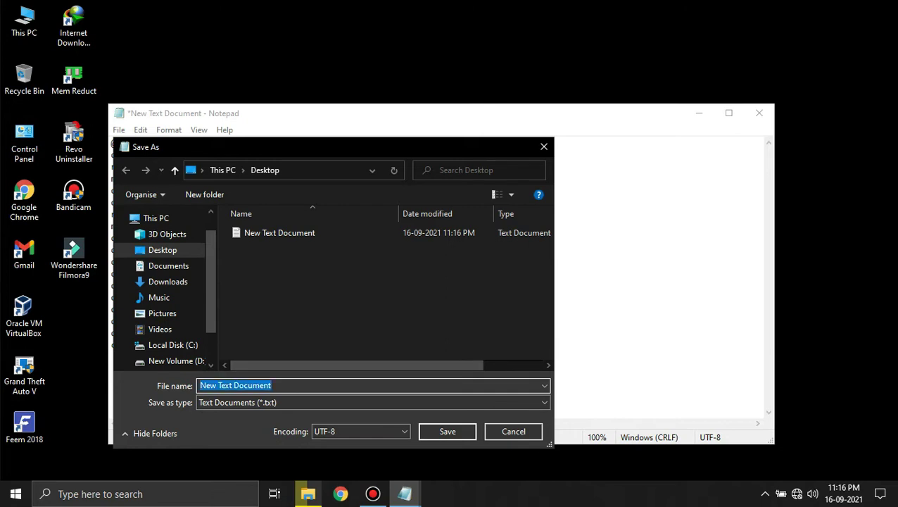
key("End")
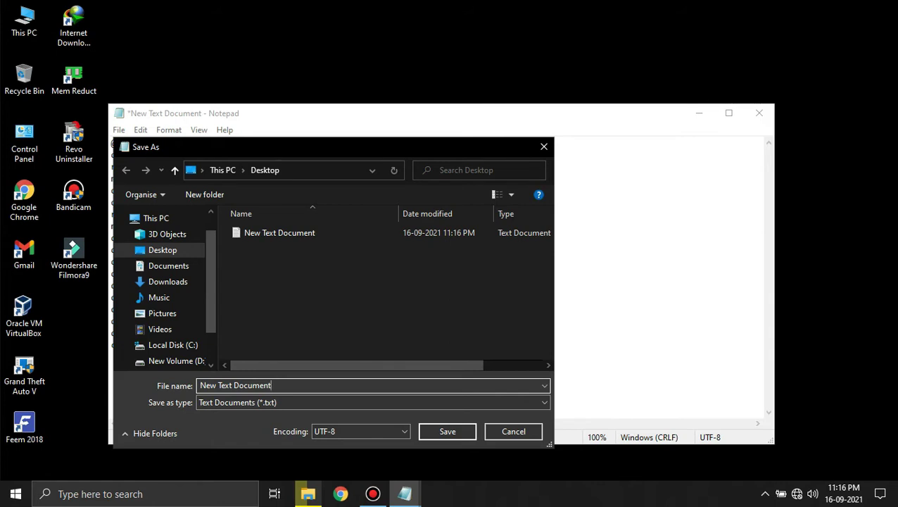
key("ctrl+shift+Left")
key("End")
type(".")
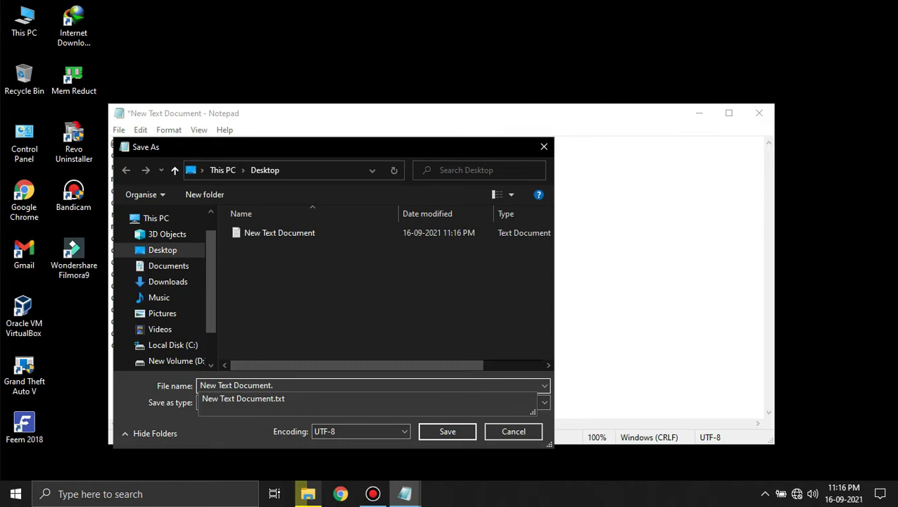
type("txt")
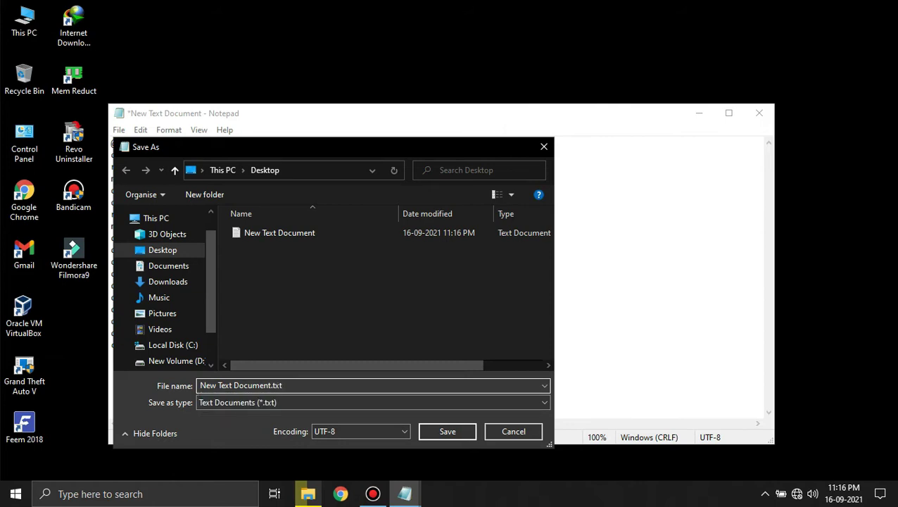
key("BackSpace")
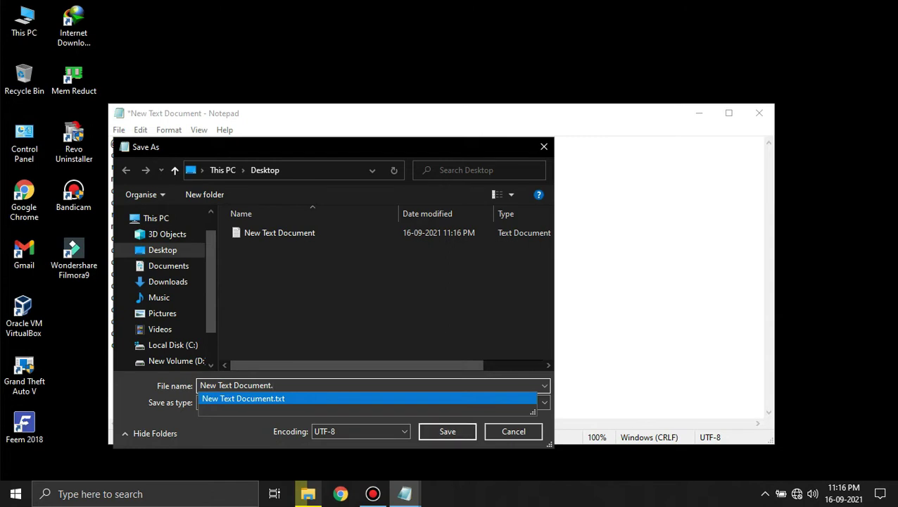
type("b")
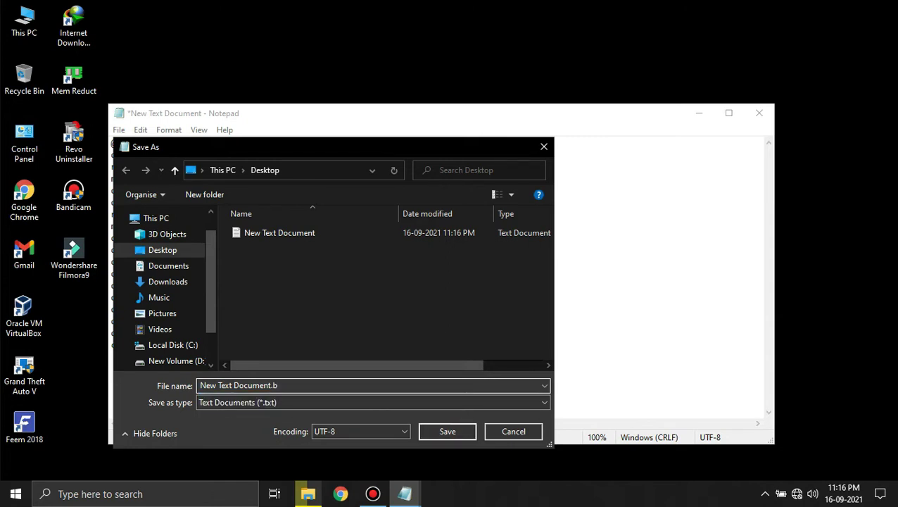
type("at")
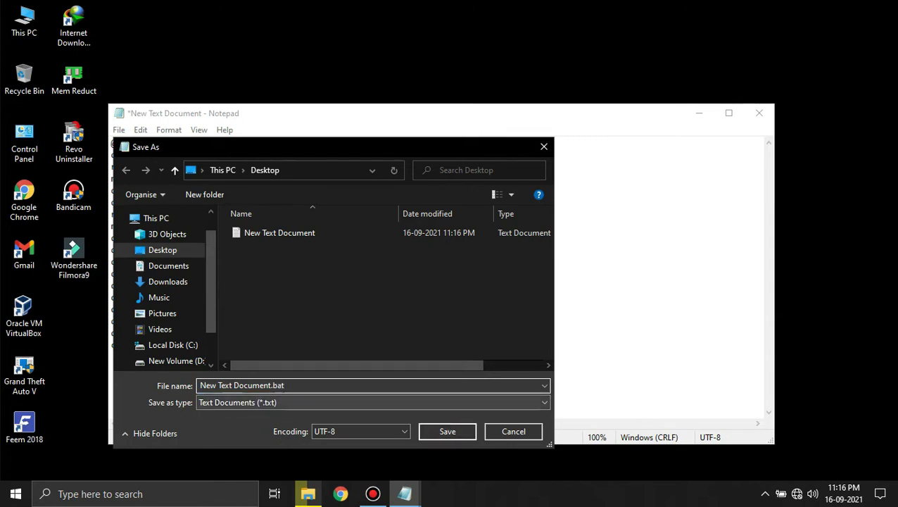
left_click_drag(285, 385, 225, 385)
left_click(284, 385)
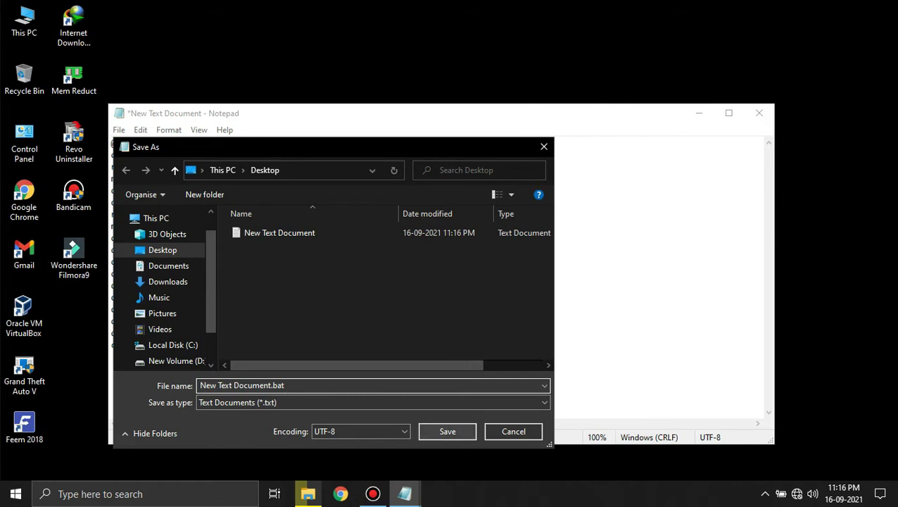
key("Return")
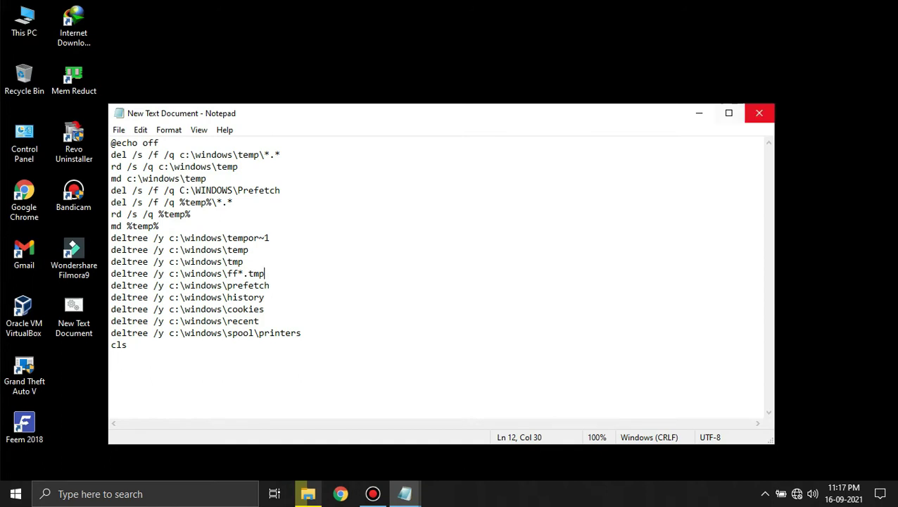
- Close the script's Notepad window and move the new batch file toward the middle of the desktop
left_click(758, 113)
left_click_drag(74, 309, 321, 314)
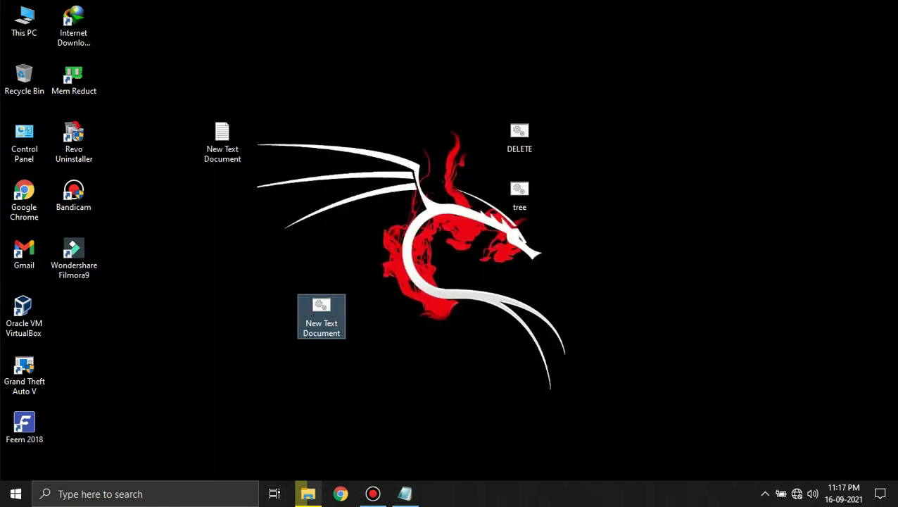
left_click_drag(282, 276, 401, 380)
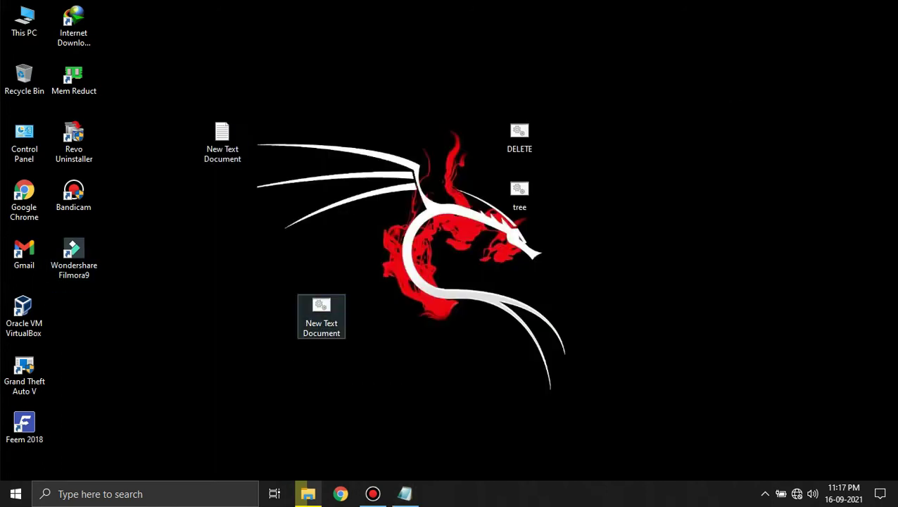
right_click(310, 113)
right_click(314, 323)
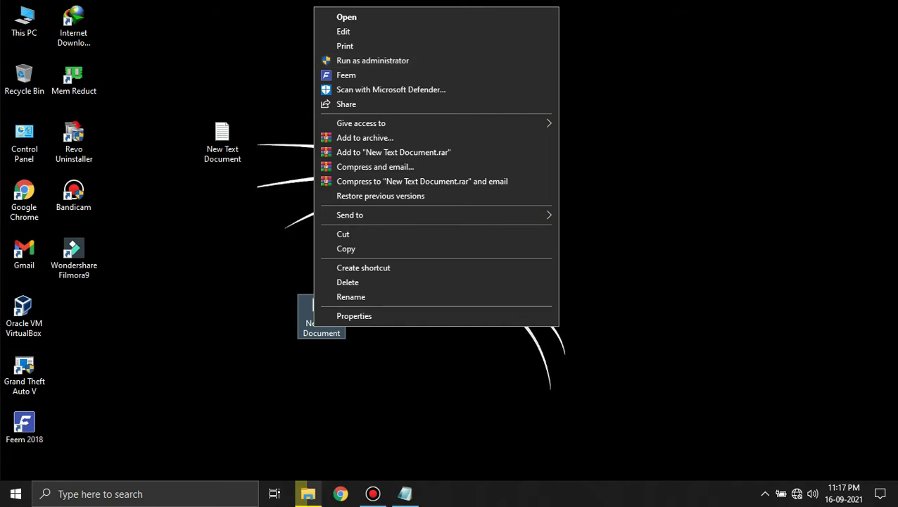
left_click(592, 138)
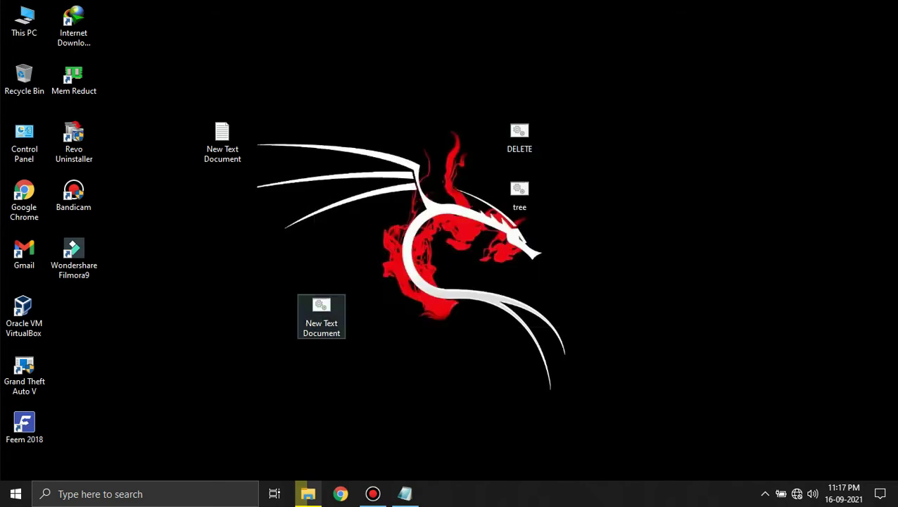
double_click(321, 310)
left_click(883, 7)
right_click(323, 310)
left_click(366, 213)
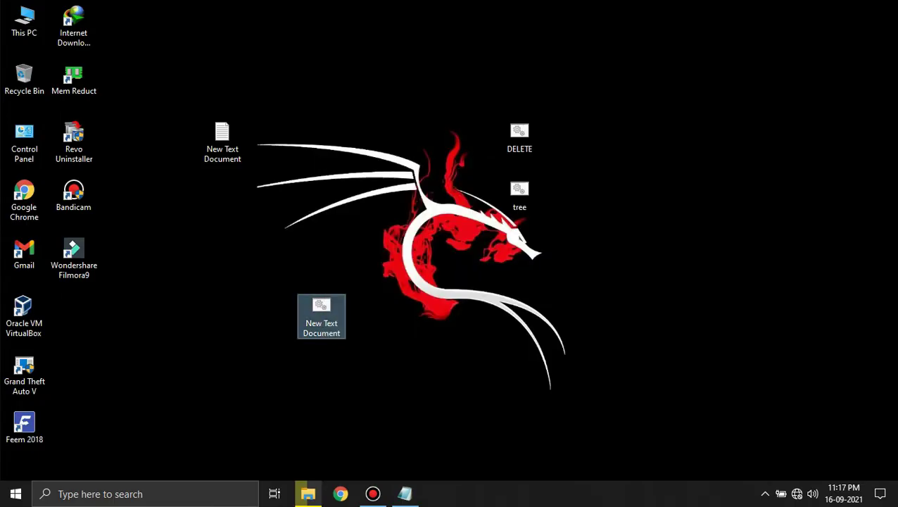
key("Return")
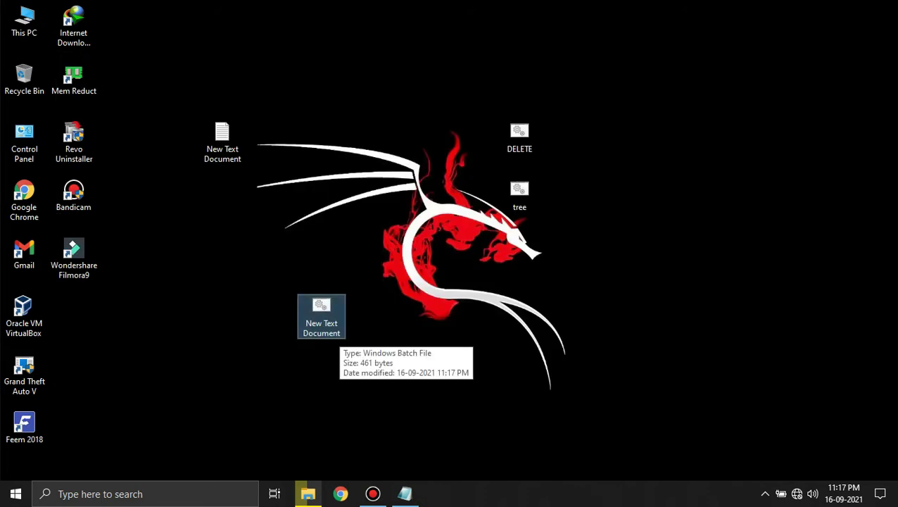
left_click(372, 493)
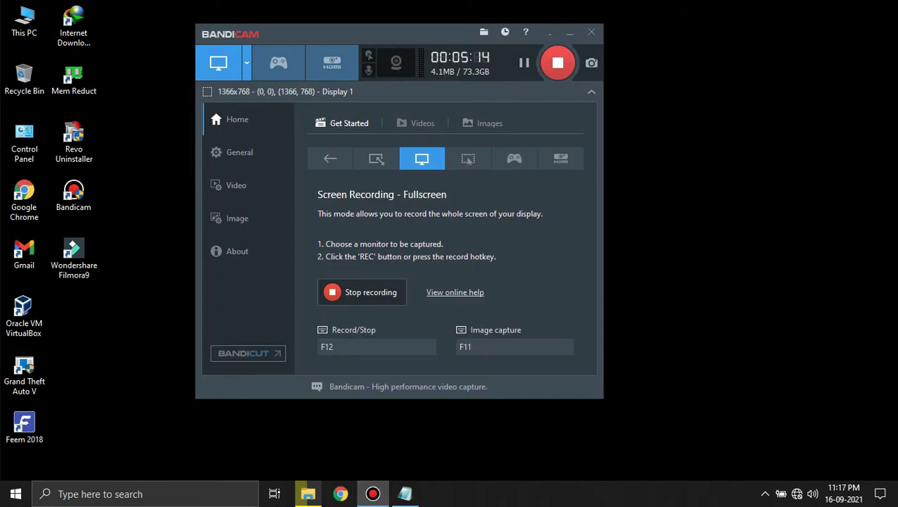
left_click(569, 32)
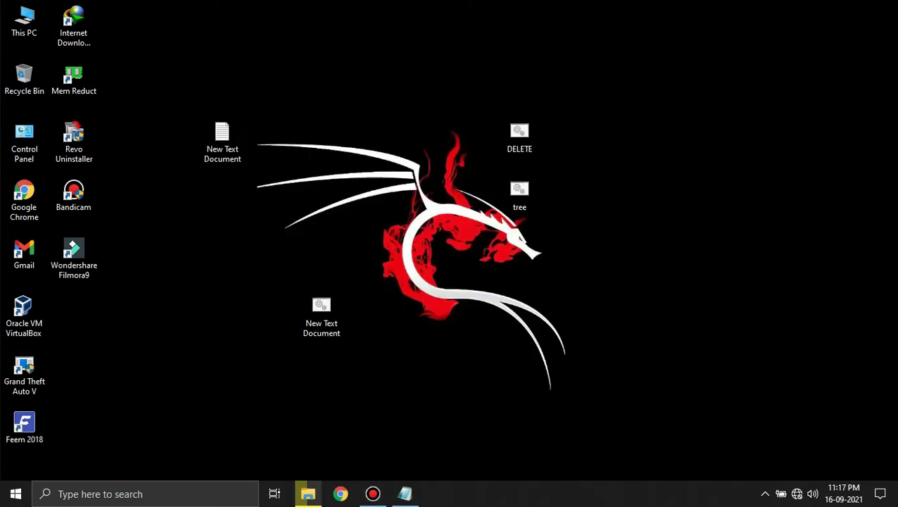
- Move the New Text Document batch file slightly higher on the desktop and open it for editing in Notepad
left_click_drag(321, 310, 321, 252)
right_click(321, 257)
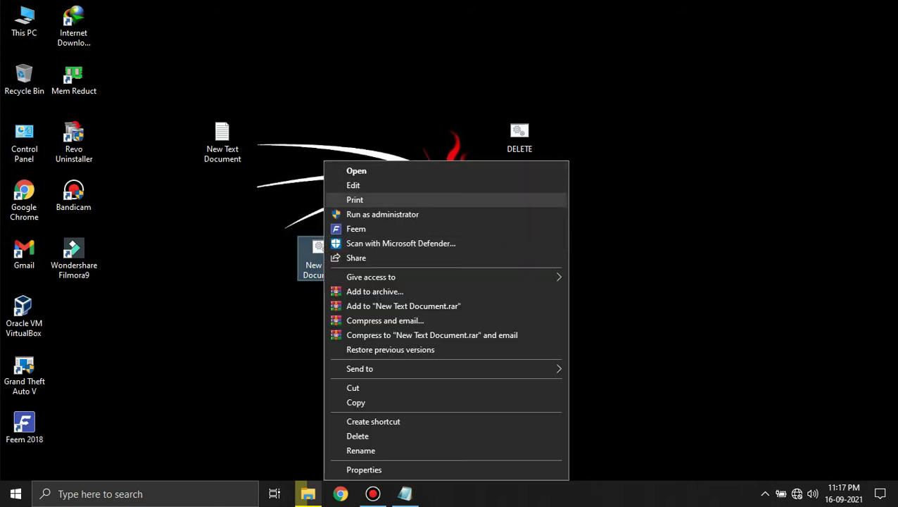
left_click(351, 184)
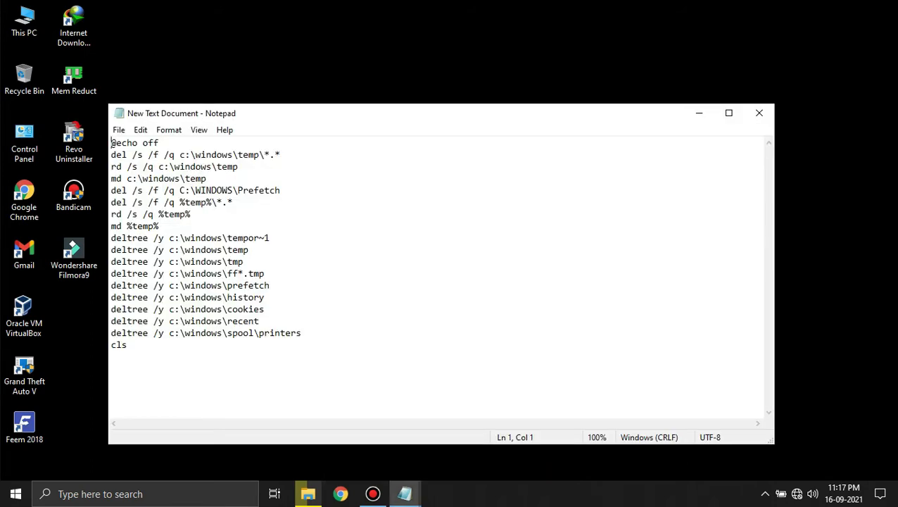
- Review the whole script, then examine the del command that targets c:\windows\temp\*.* in its second line
left_click_drag(128, 345, 111, 143)
left_click(270, 238)
left_click_drag(137, 179, 127, 345)
left_click(259, 321)
left_click_drag(116, 154, 122, 155)
key("Left")
left_click(127, 155)
left_click(238, 167)
left_click_drag(196, 155, 280, 155)
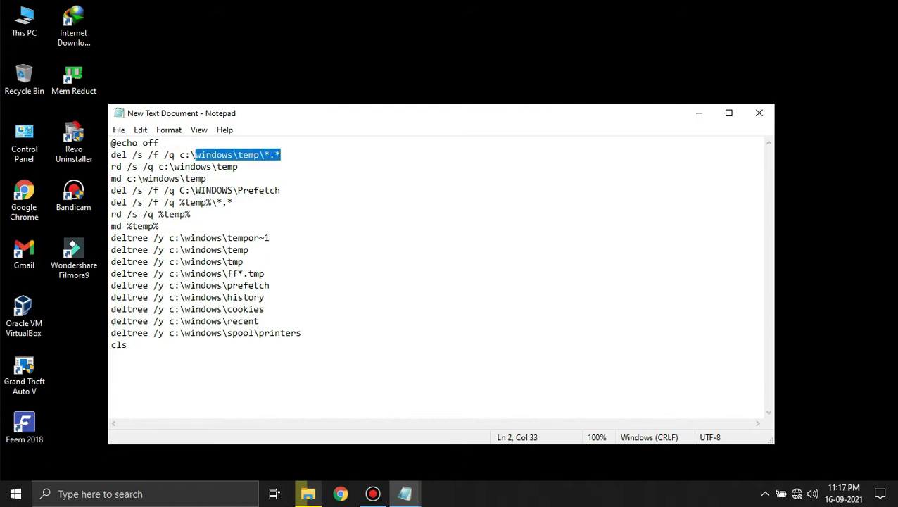
left_click(280, 154)
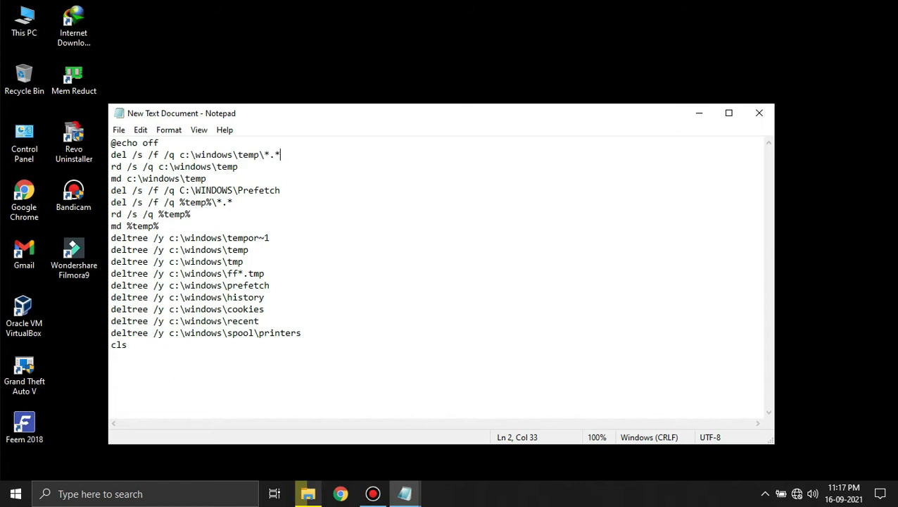
- Examine the Prefetch, %temp% and deltree lines of the script down to cls, and close the file
left_click_drag(280, 190, 153, 214)
mouse_move(159, 226)
left_mouse_down()
mouse_move(132, 238)
mouse_move(159, 226)
left_mouse_up()
left_click(132, 226)
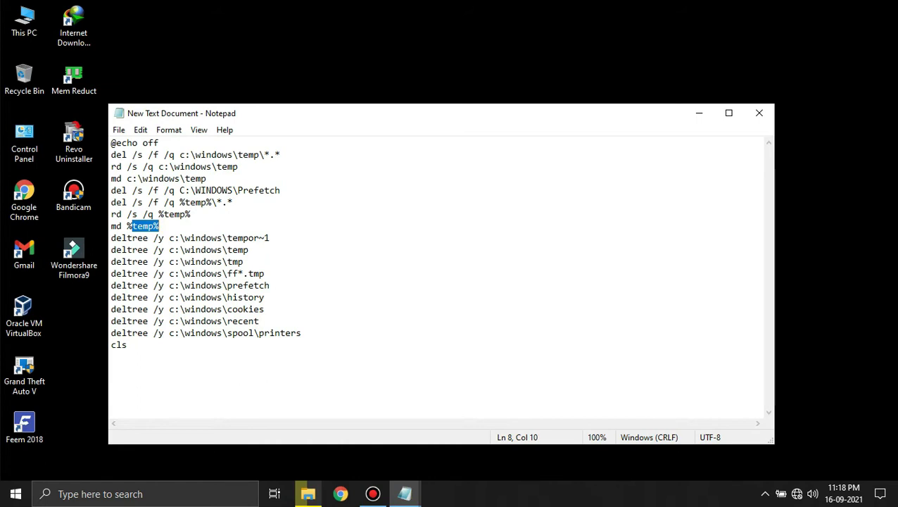
left_click_drag(111, 261, 233, 261)
left_click_drag(254, 321, 228, 321)
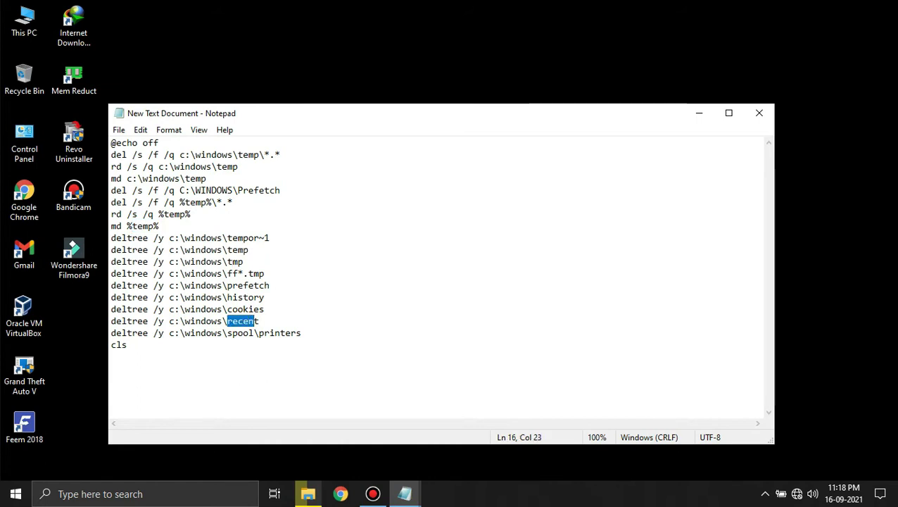
left_click_drag(179, 238, 127, 344)
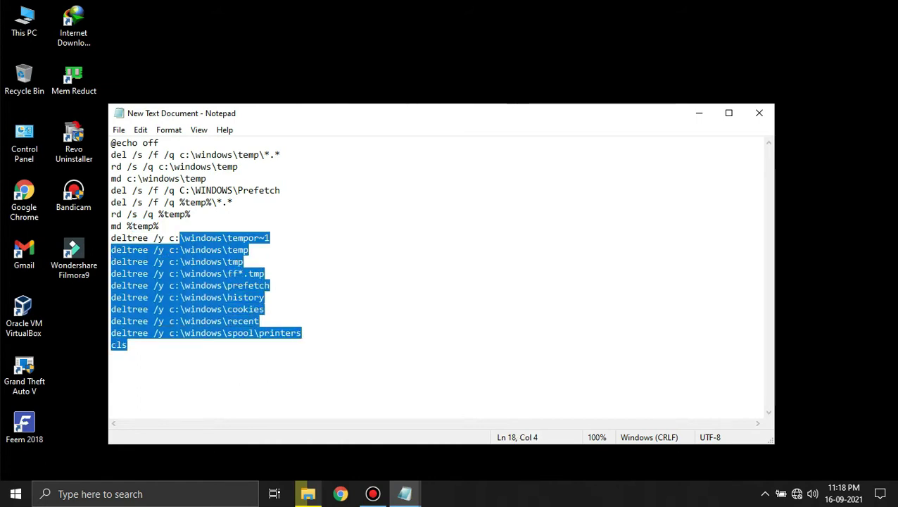
left_click(264, 309)
left_click_drag(227, 297, 265, 333)
left_click(127, 344)
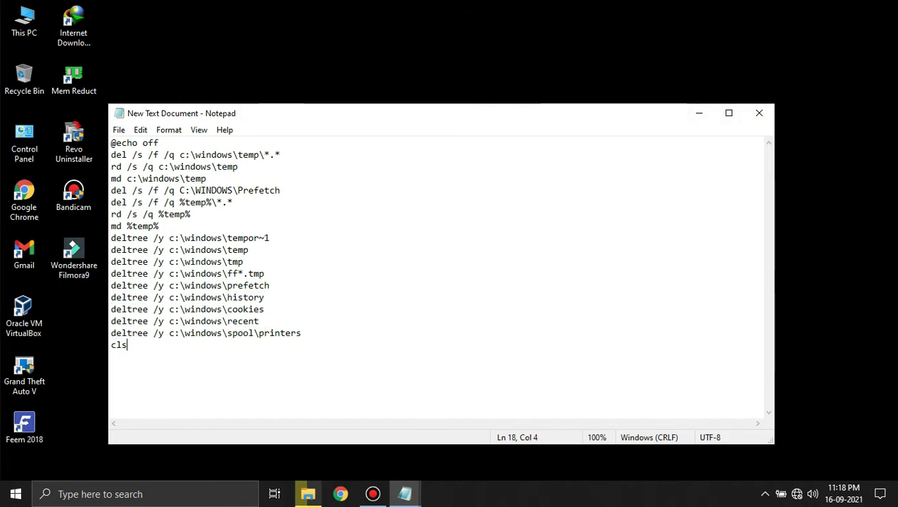
left_click_drag(259, 321, 227, 321)
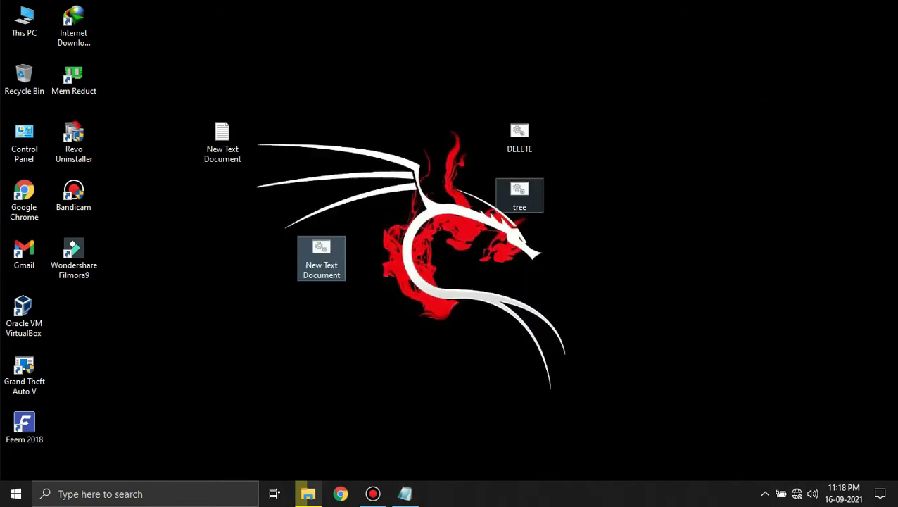
left_click(758, 113)
key("super+s")
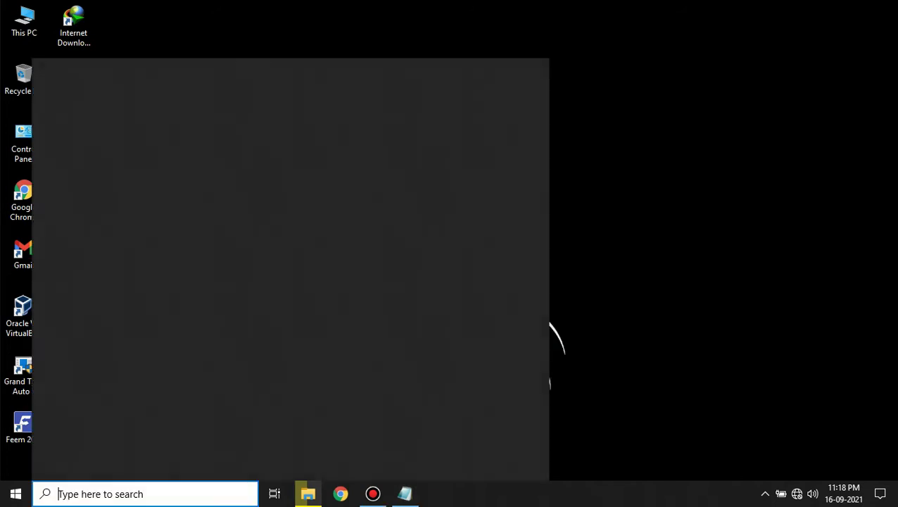
type("run")
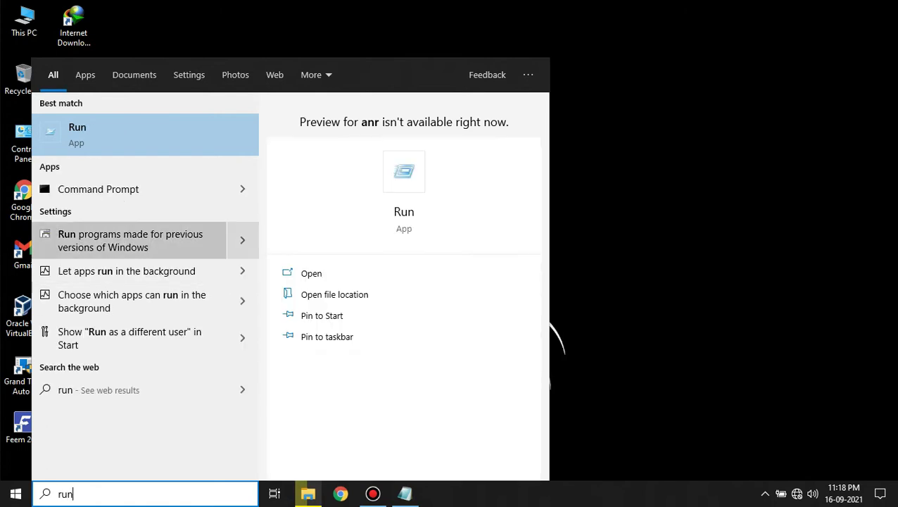
key("Return")
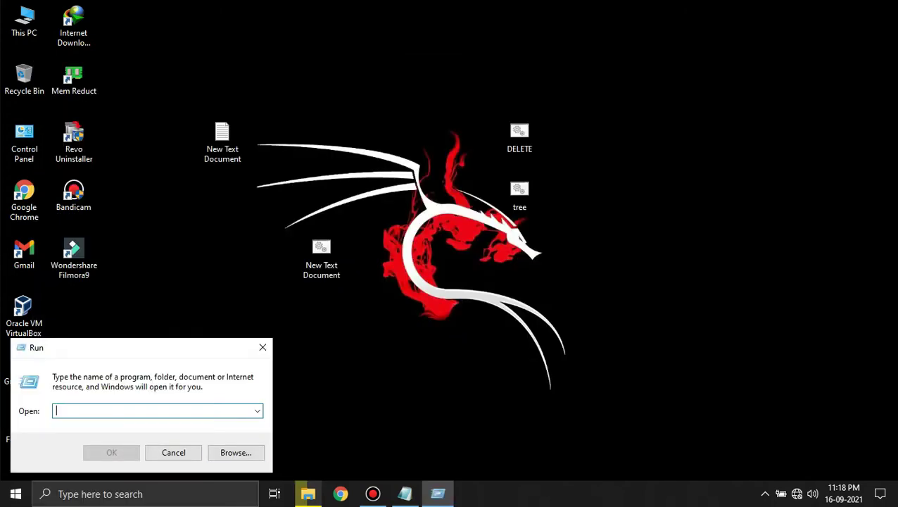
type("5tem")
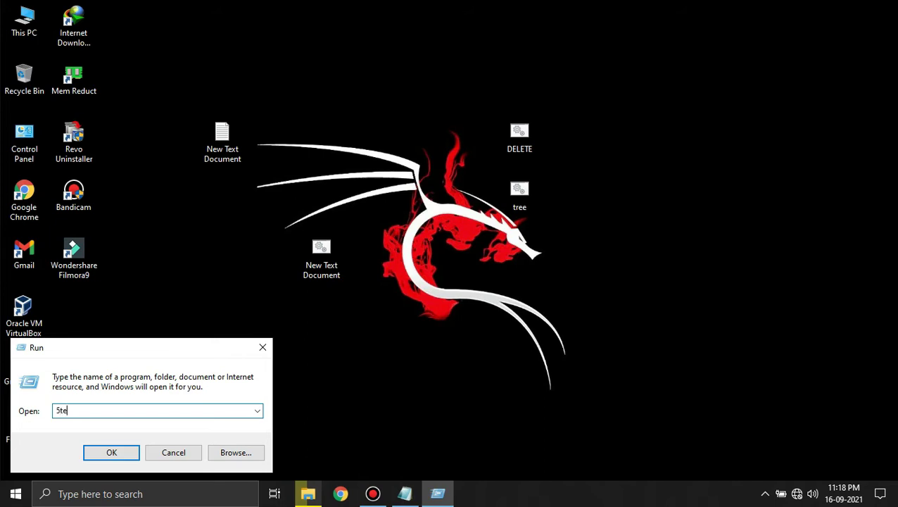
key("BackSpace")
key("BackSpace")
key("BackSpace")
key("BackSpace")
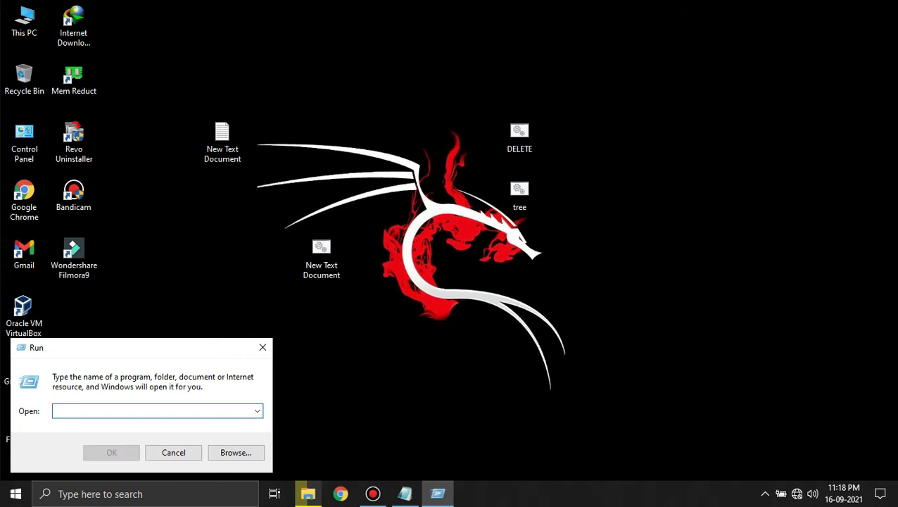
left_click(262, 347)
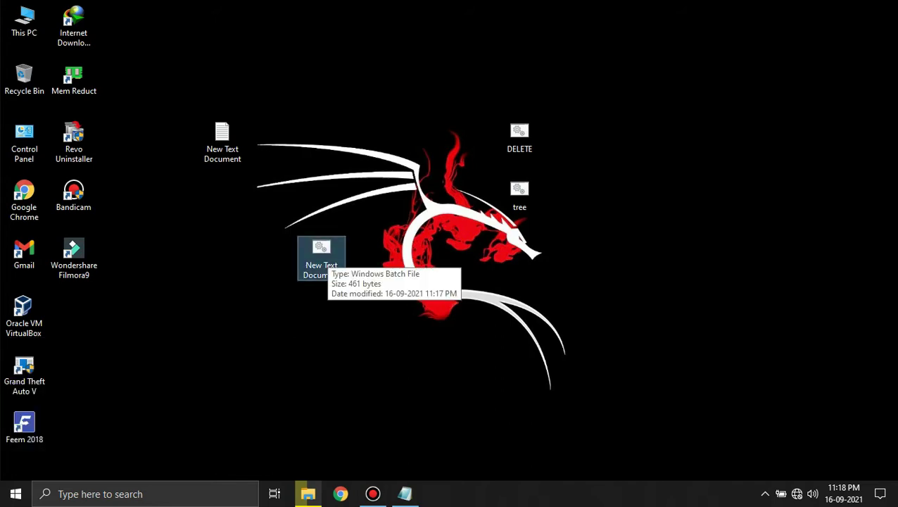
- Run the New Text Document batch file as administrator and refresh the desktop
right_click(326, 258)
left_click(385, 214)
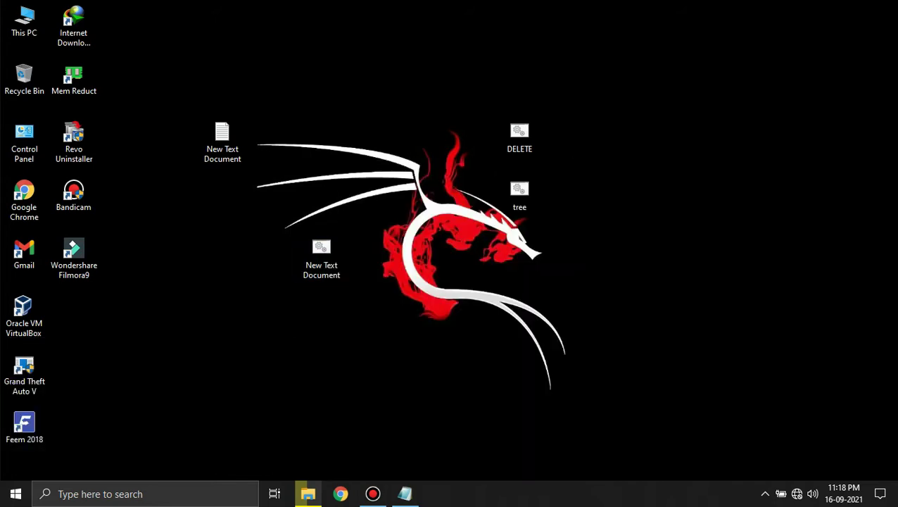
left_click(321, 258)
right_click(263, 118)
left_click(296, 158)
left_click_drag(289, 223, 416, 331)
left_click(145, 493)
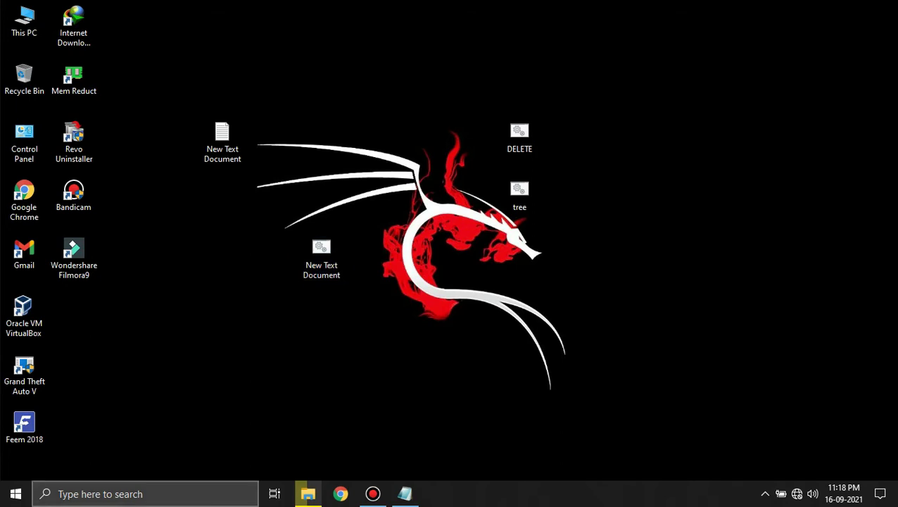
key("Escape")
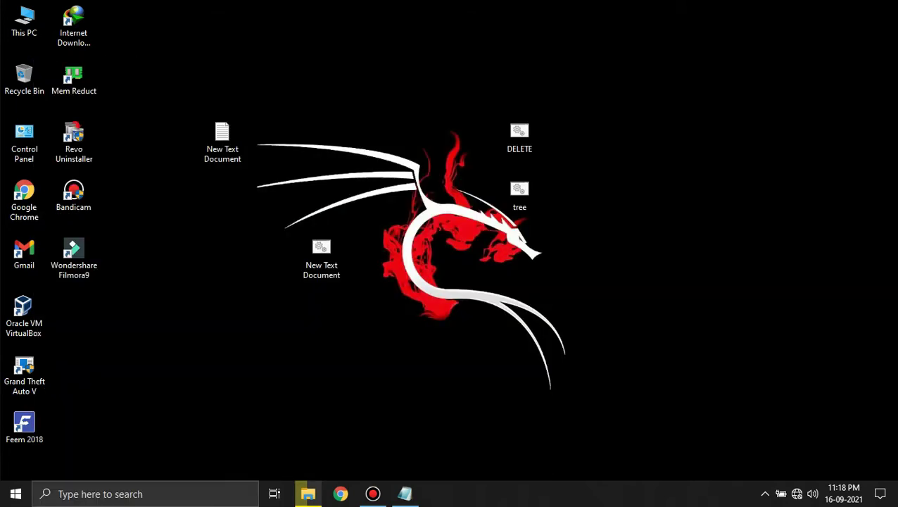
- Move the tree batch file beside the New Text Document batch file and open it for editing in Notepad
mouse_move(322, 253)
left_mouse_down()
mouse_move(371, 253)
mouse_move(321, 253)
left_mouse_up()
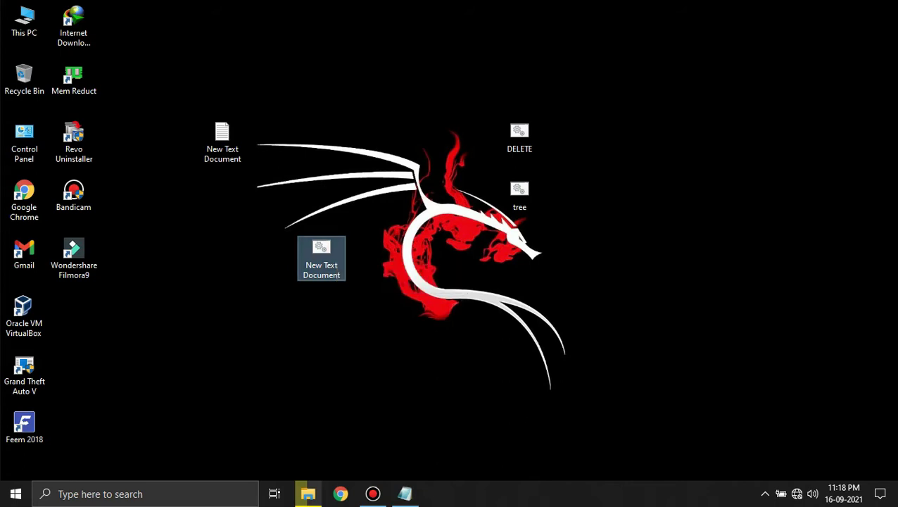
left_click_drag(519, 190, 321, 131)
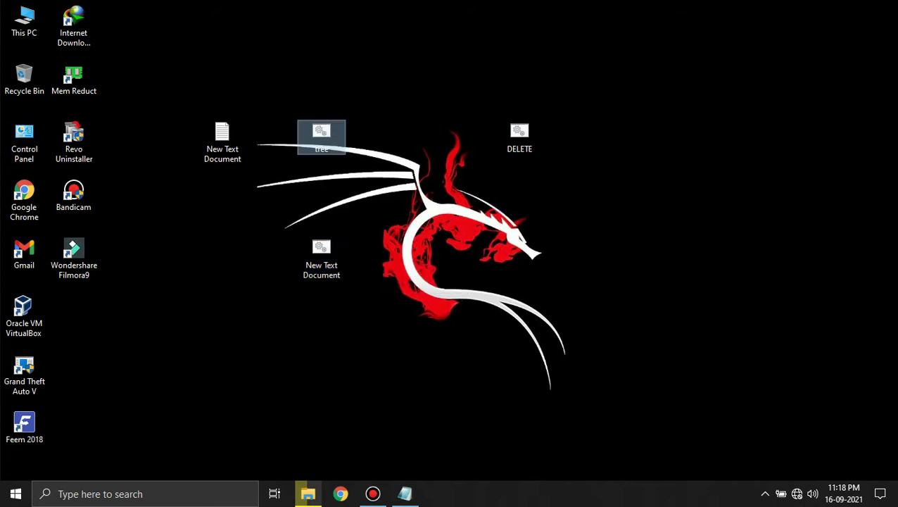
left_click_drag(379, 318, 223, 255)
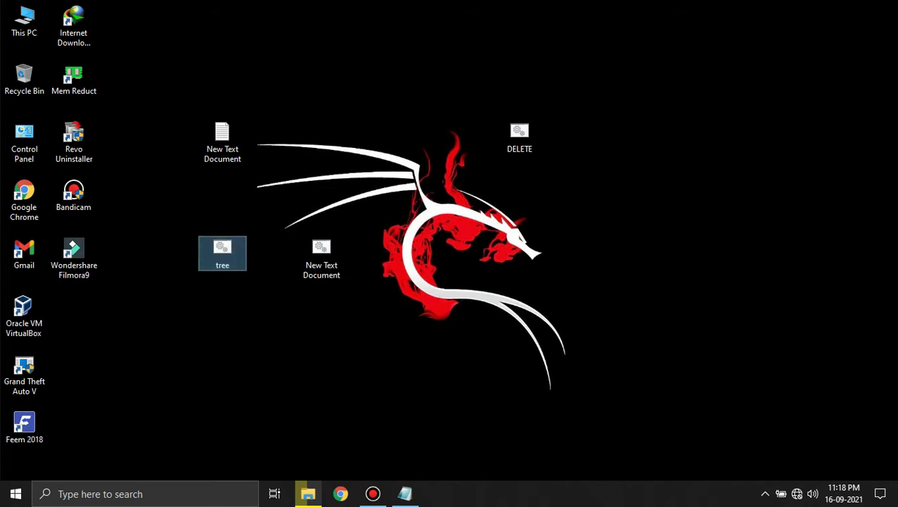
right_click(224, 255)
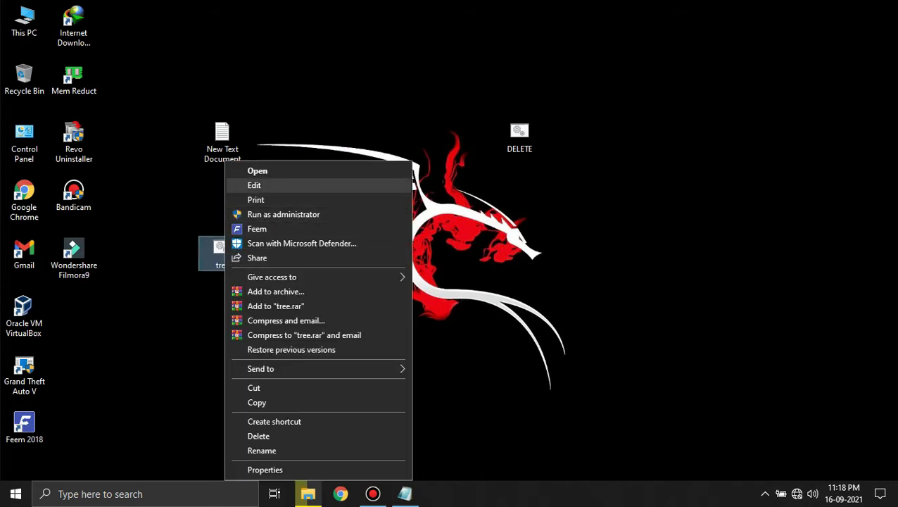
left_click(254, 185)
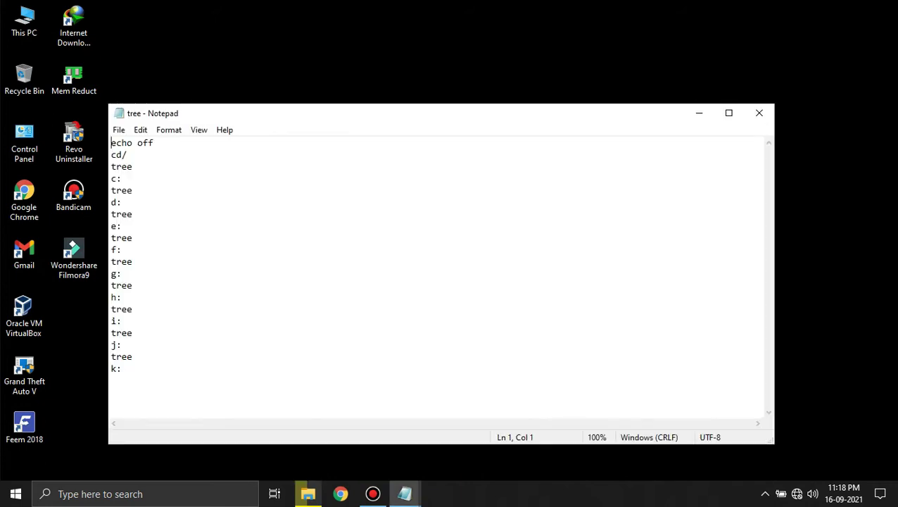
- Examine the tree script's drive lines from cd/ to d:
left_click_drag(110, 155, 121, 202)
left_click(121, 202)
right_click(228, 192)
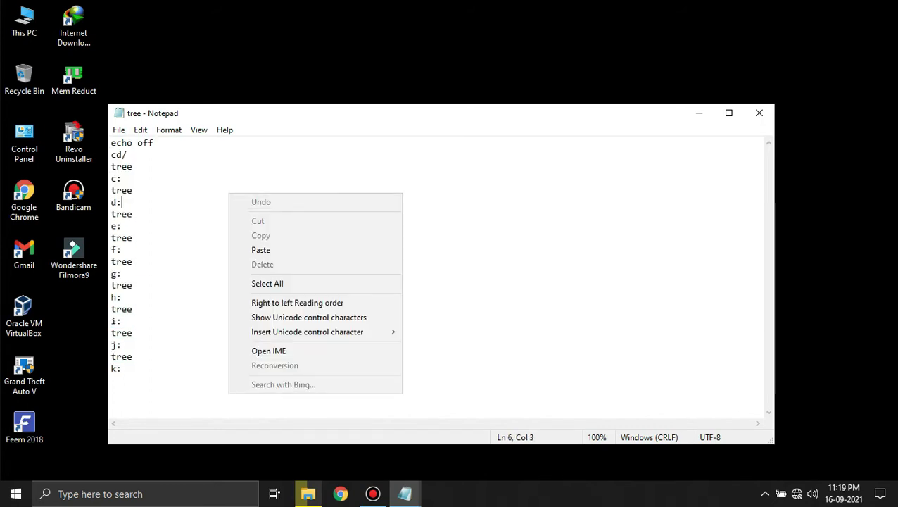
left_click(122, 178)
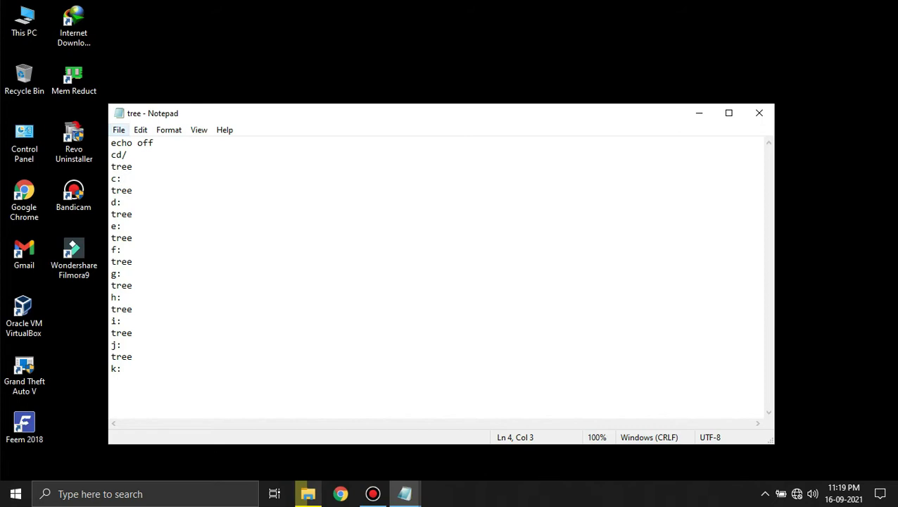
- View the Save As options for the tree script, cancel without saving, and close its Notepad window
left_click(118, 129)
key("Down")
key("Down")
key("Down")
key("Down")
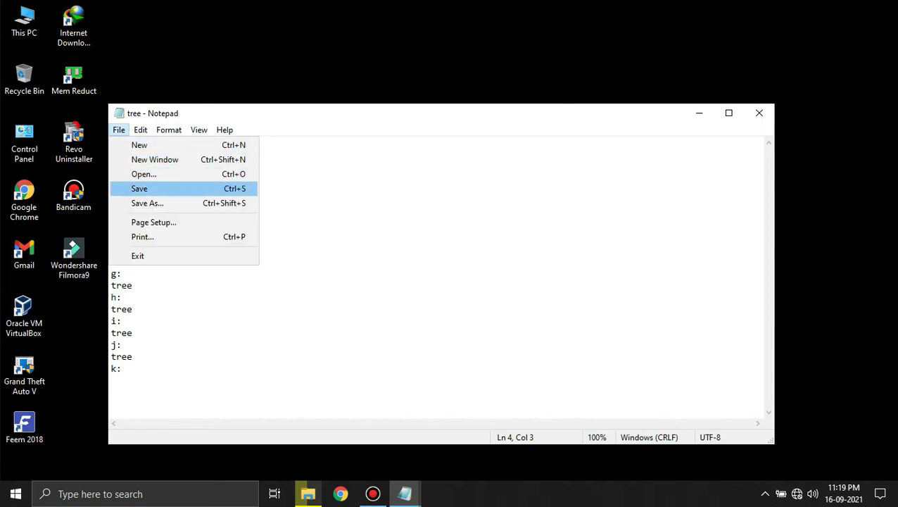
key("Up")
key("Down")
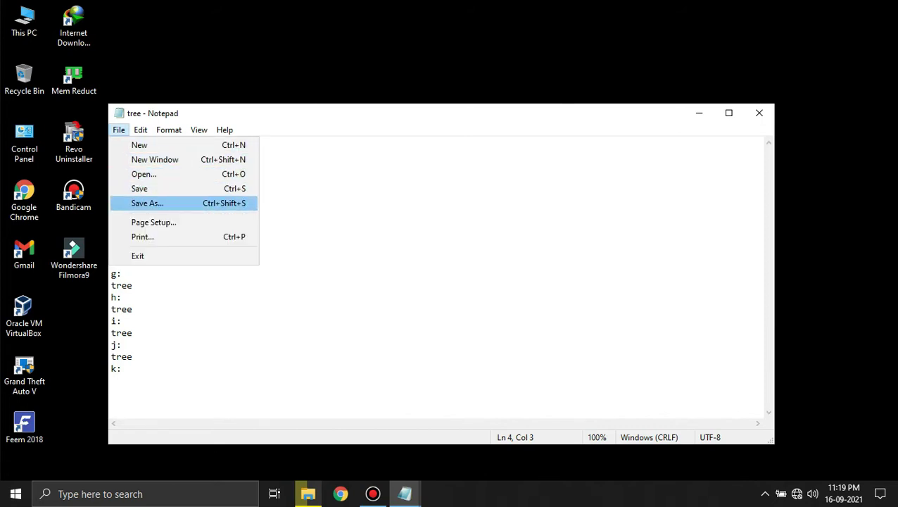
key("Return")
left_click(214, 385)
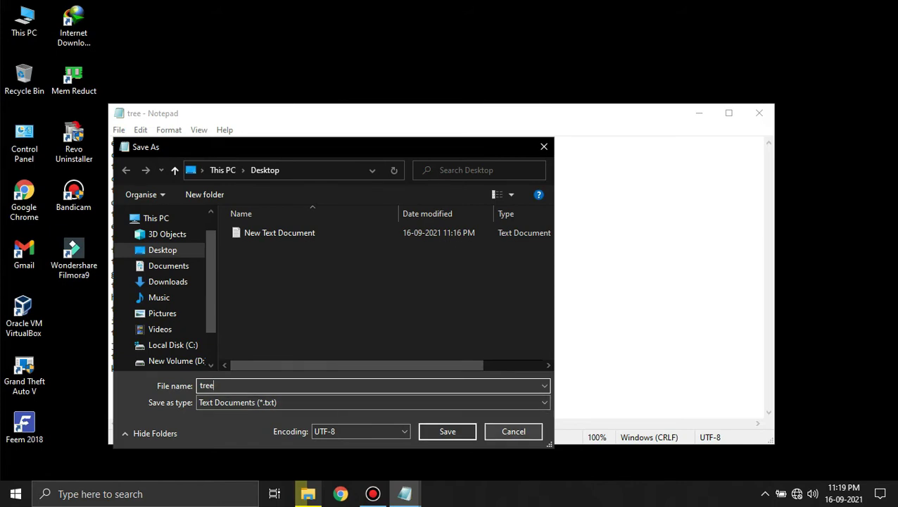
key("Return")
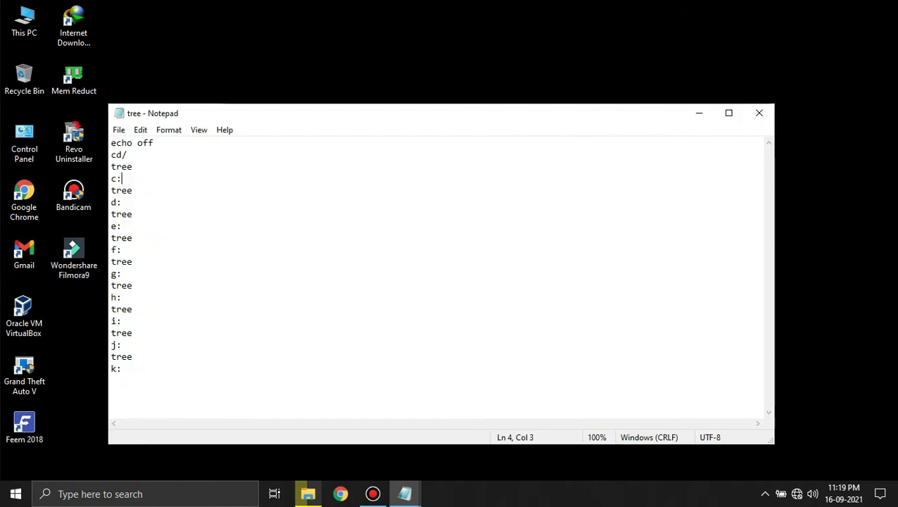
left_click(758, 112)
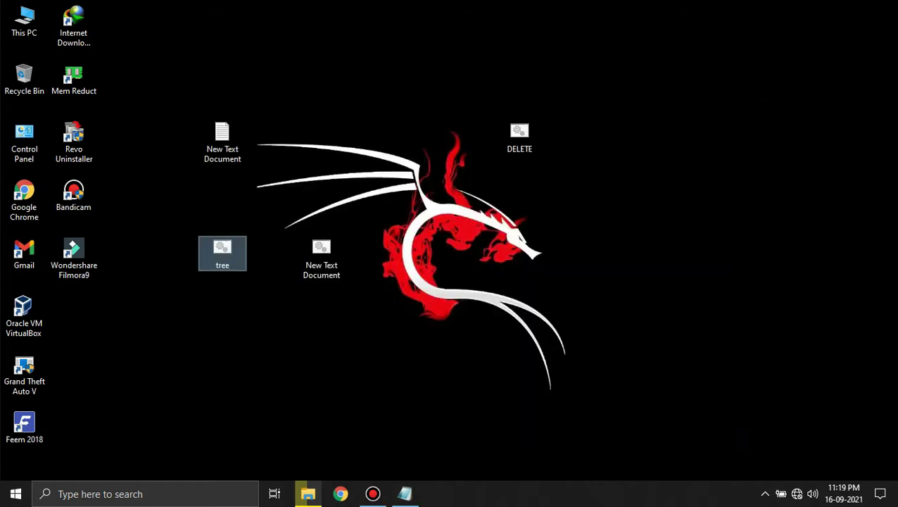
right_click(220, 255)
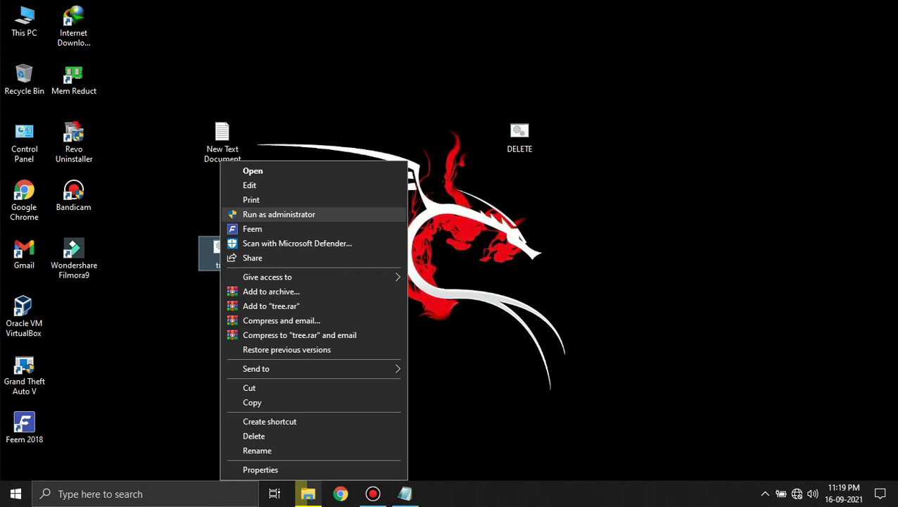
left_click(373, 493)
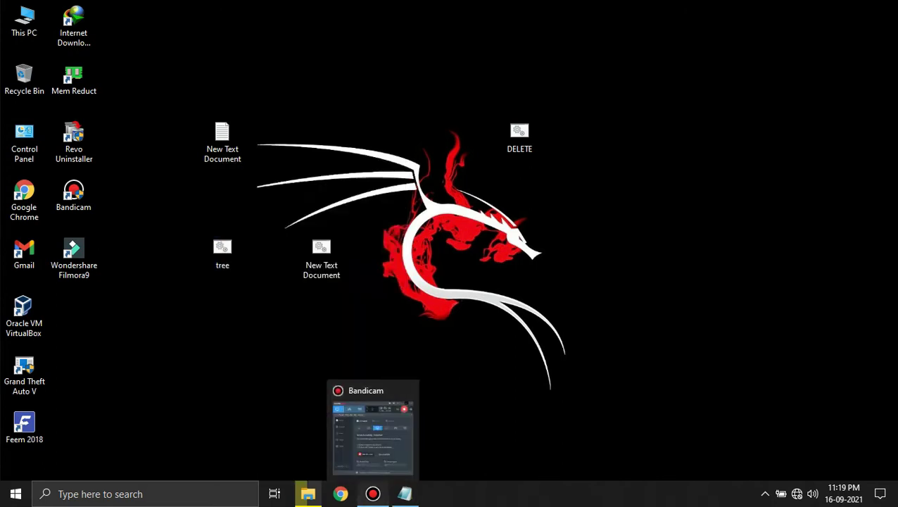
left_click(372, 493)
left_click(550, 32)
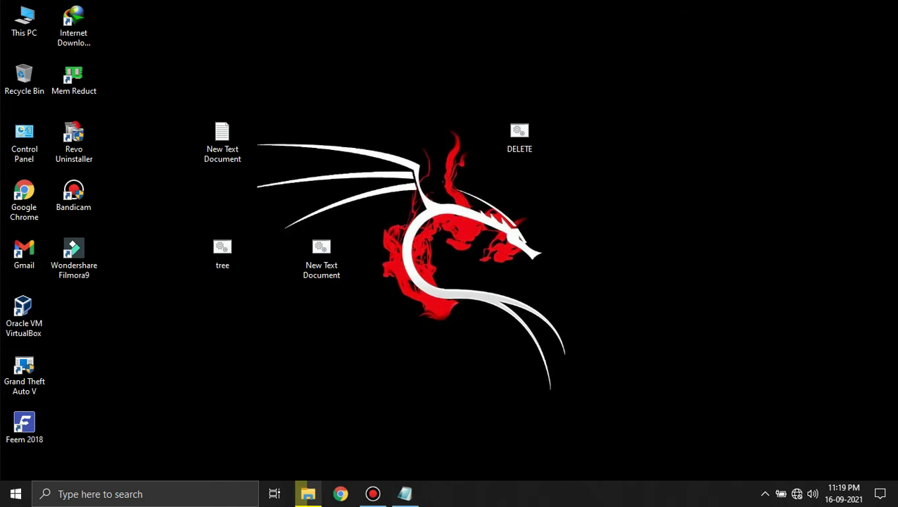
left_click(222, 252)
- Open Task Manager and look through the list of running processes
right_click(548, 493)
left_click(598, 432)
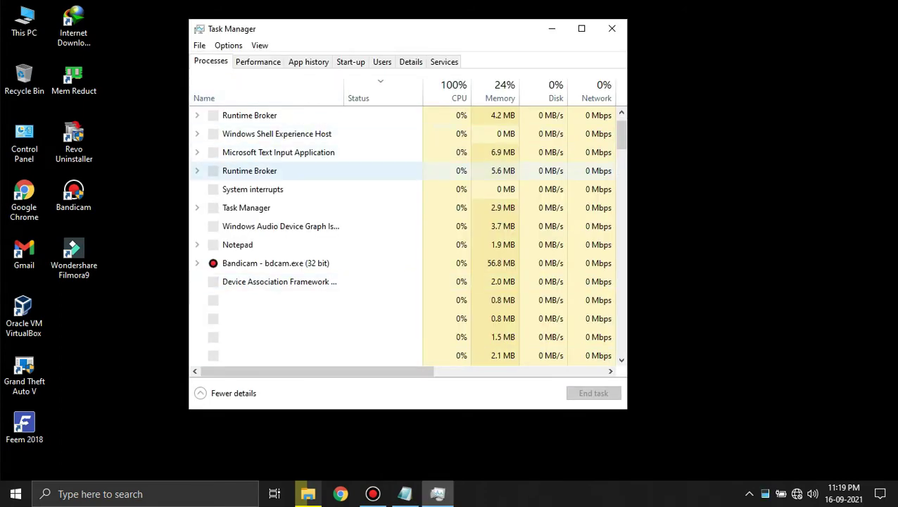
scroll(309, 174, "down", 5)
scroll(309, 169, "down", 3)
scroll(310, 162, "up", 5)
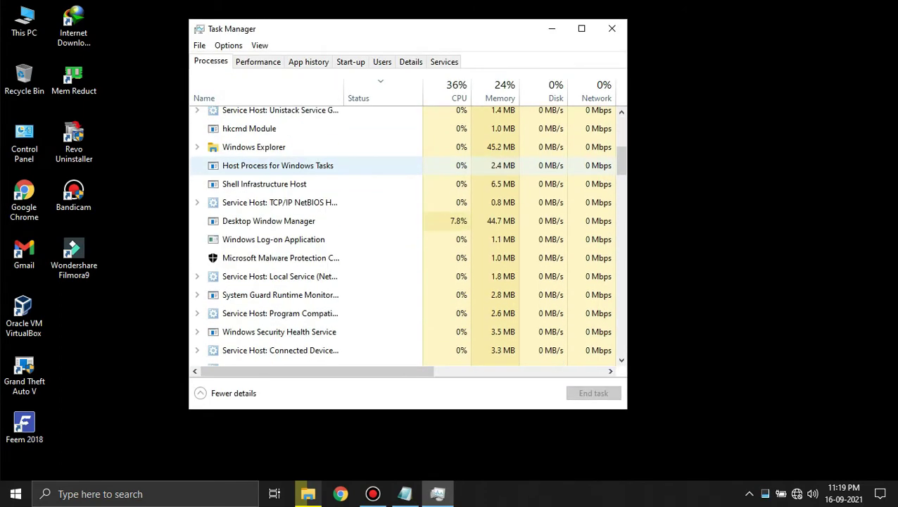
scroll(310, 169, "up", 2)
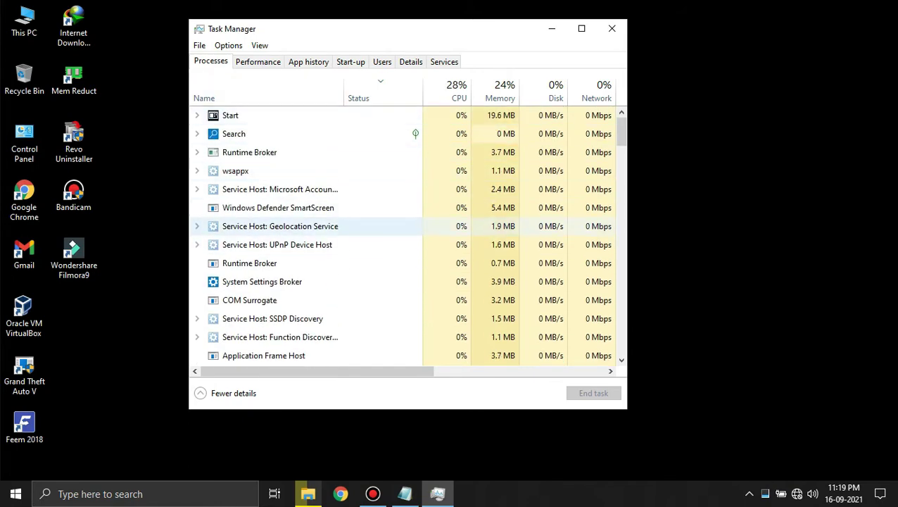
- Check Task Manager's performance data, look through the processes again, and close Task Manager
left_click(258, 62)
left_click(211, 60)
scroll(281, 257, "down", 5)
scroll(281, 239, "down", 12)
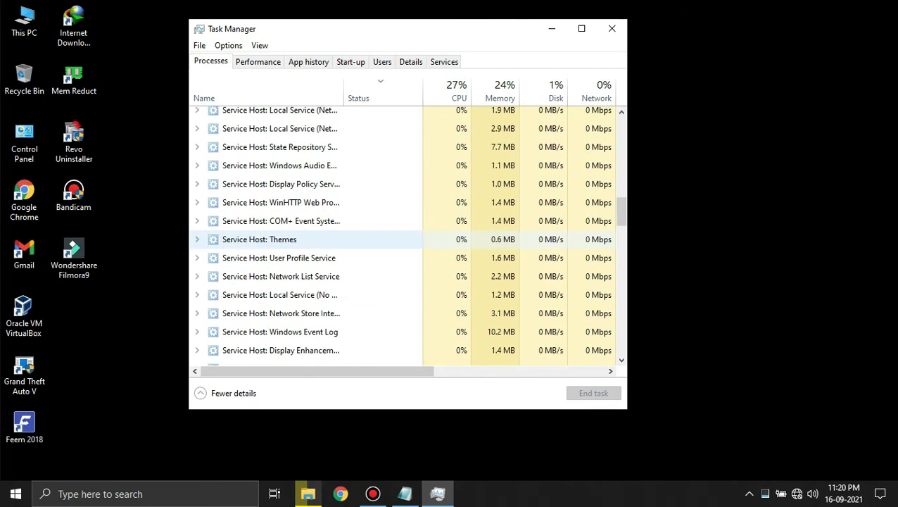
scroll(281, 211, "up", 15)
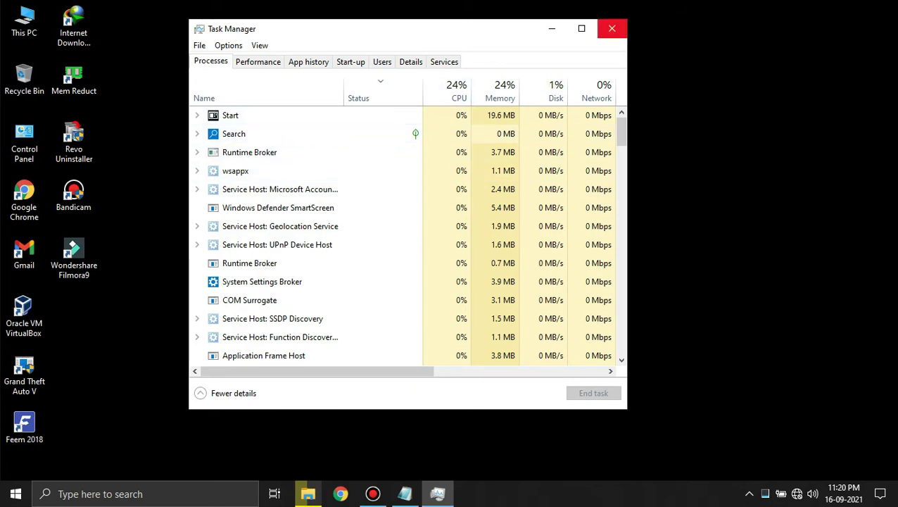
left_click(612, 28)
right_click(679, 100)
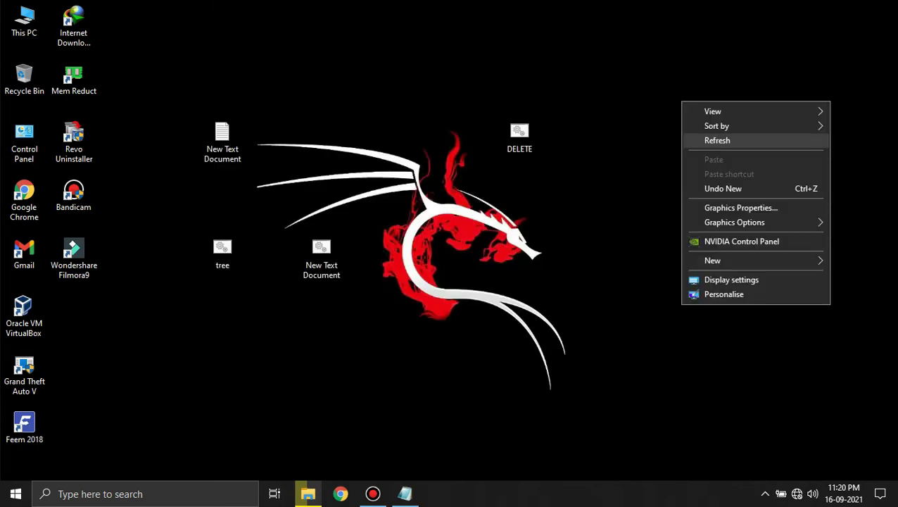
left_click(704, 140)
left_click_drag(328, 49, 668, 246)
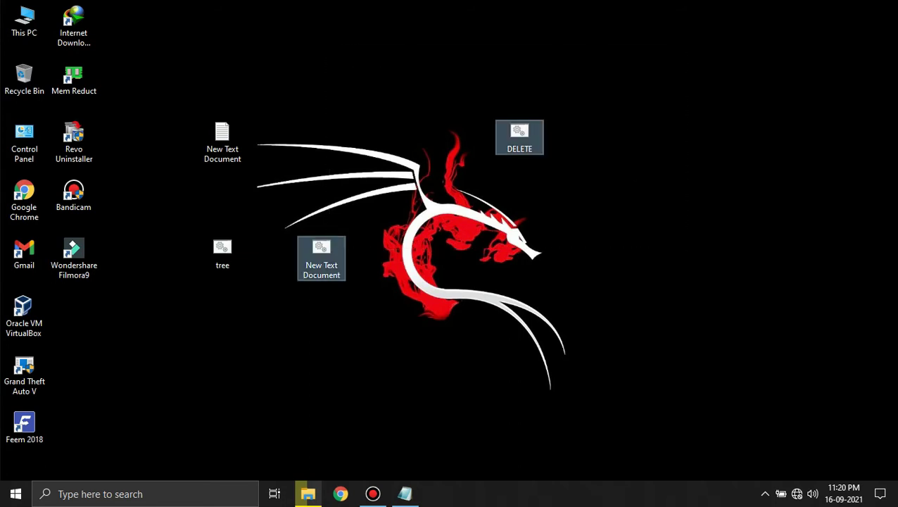
right_click(593, 168)
left_click(629, 207)
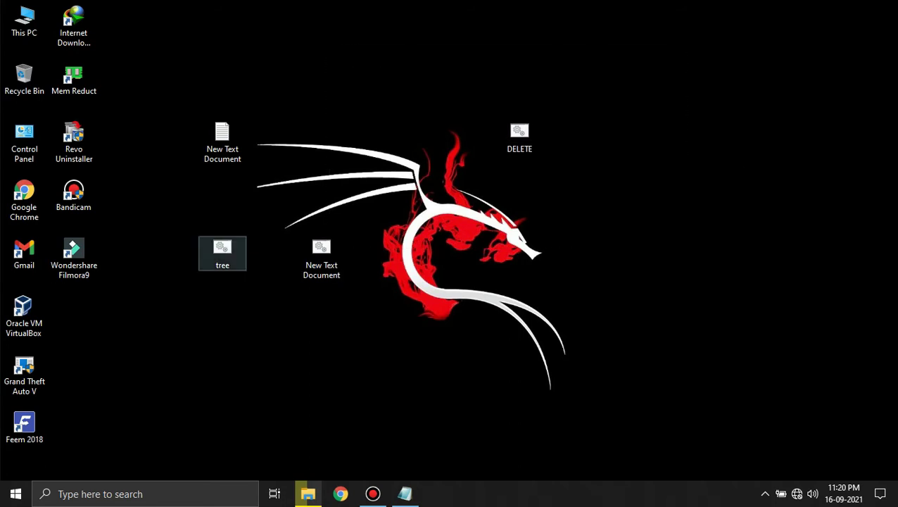
- Move the tree and DELETE batch files to the desktop's upper-right corner and delete both New Text Document files
left_click_drag(221, 252, 869, 88)
left_click_drag(520, 137, 863, 28)
left_click_drag(182, 113, 431, 379)
key("Delete")
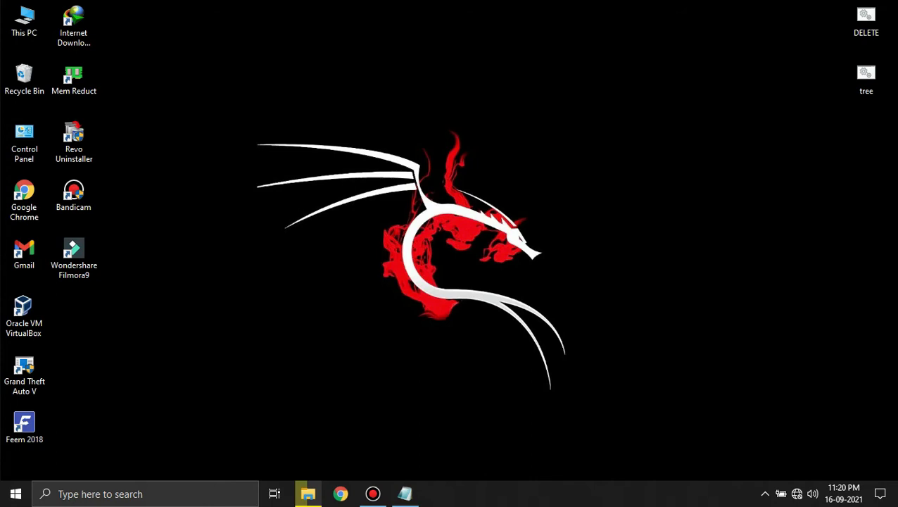
- Refresh the desktop and empty the Recycle Bin
left_click_drag(797, 24, 813, 83)
right_click(558, 71)
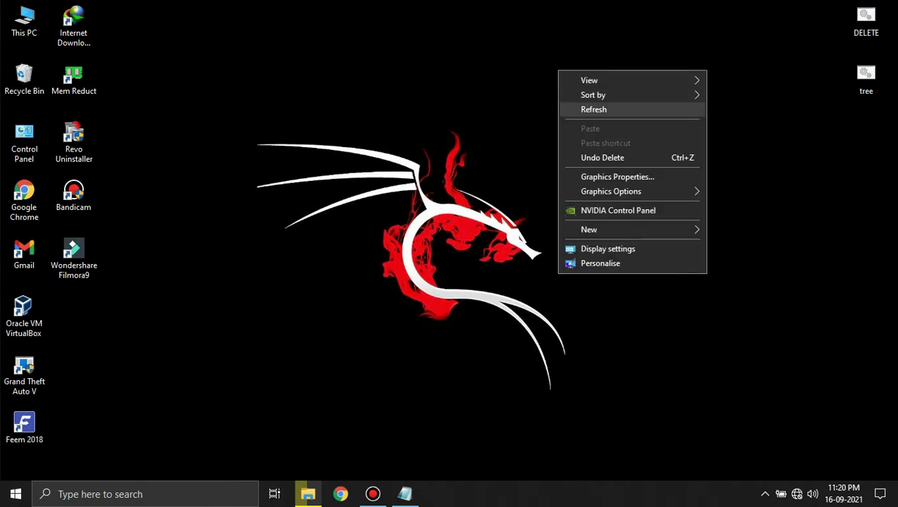
left_click(593, 111)
right_click(15, 86)
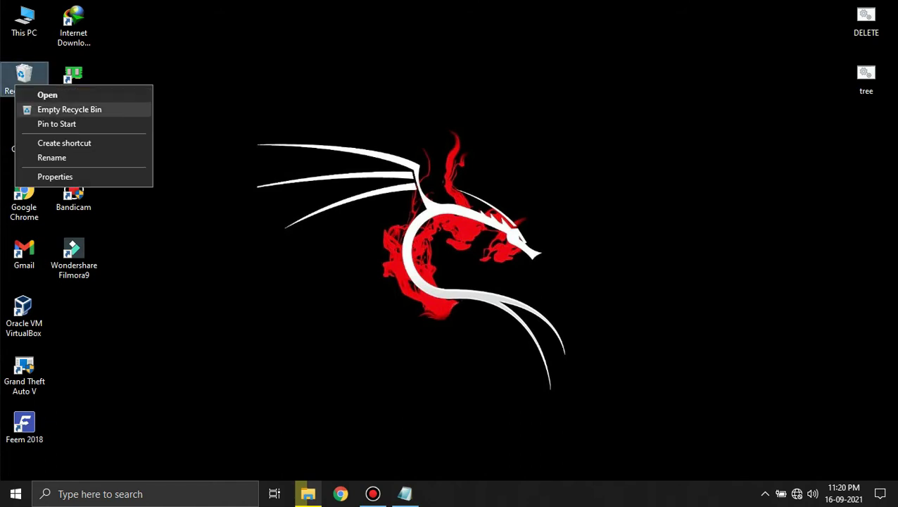
left_click(49, 110)
left_click(502, 257)
left_click(144, 493)
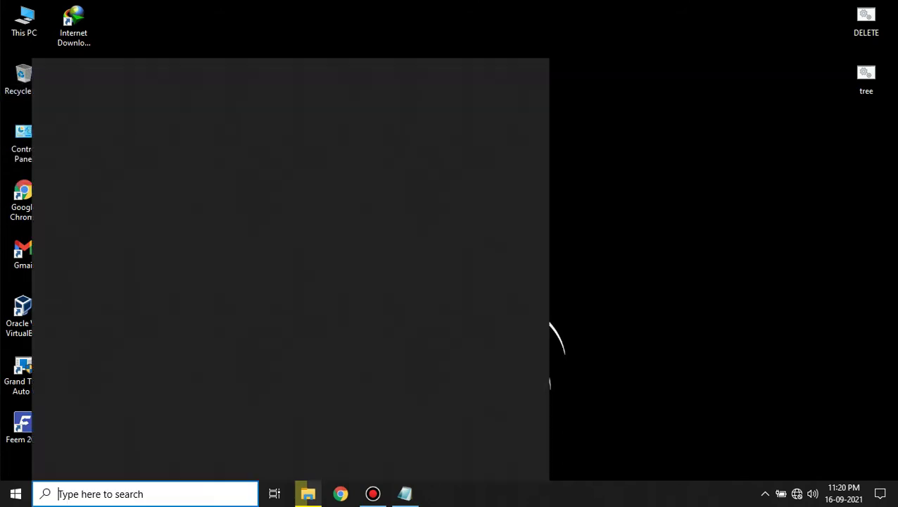
left_click(620, 162)
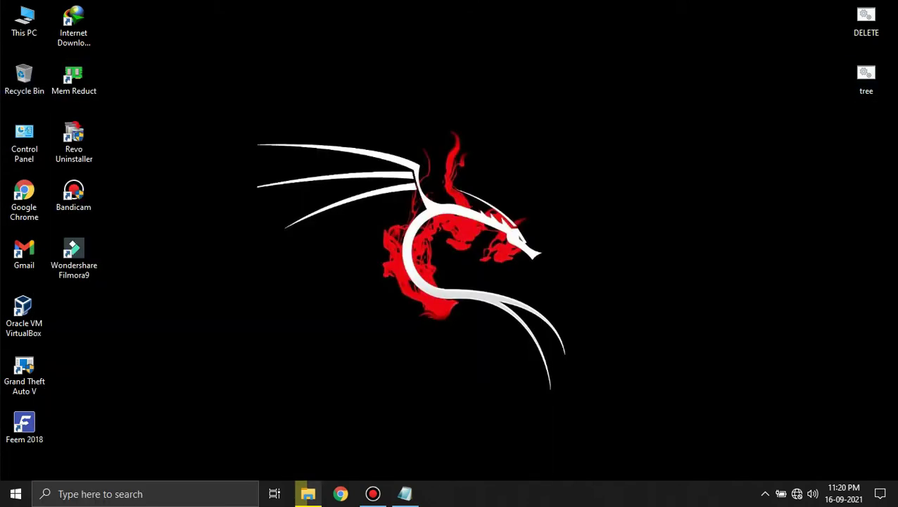
right_click(453, 129)
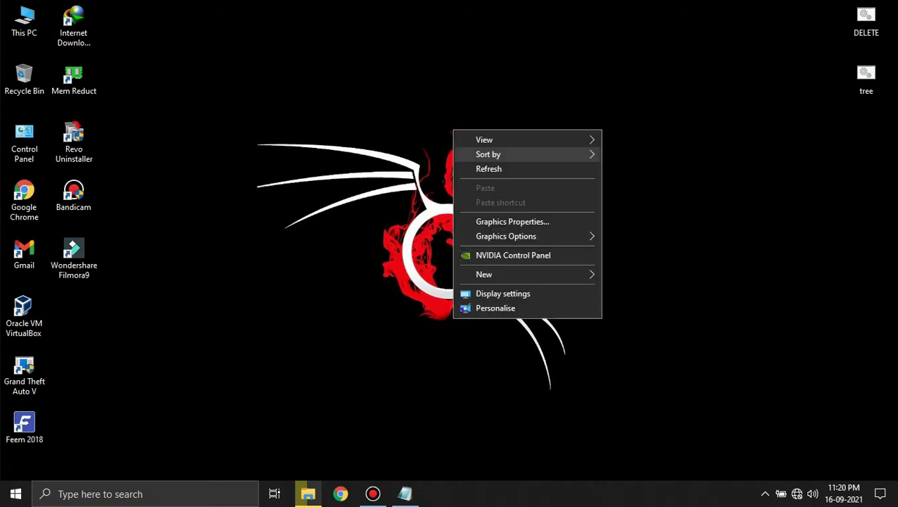
left_click(488, 169)
left_click_drag(803, 22, 848, 92)
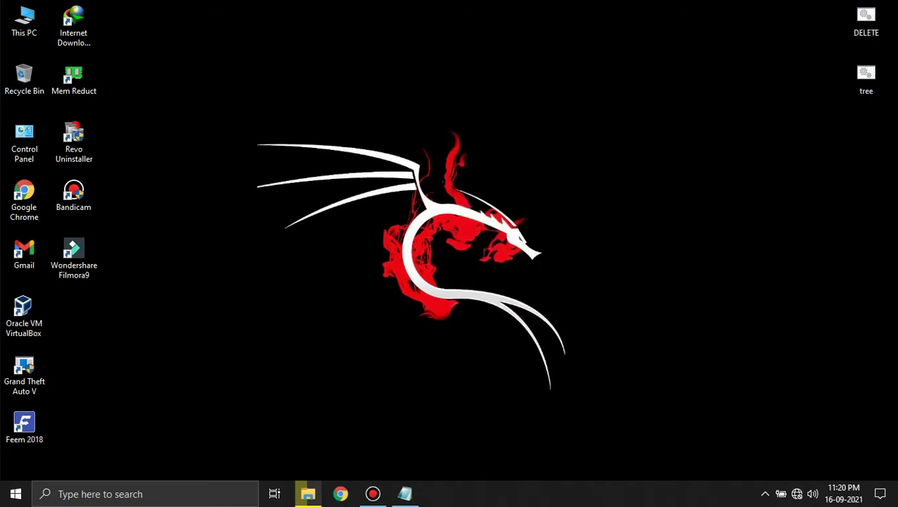
right_click(439, 118)
left_click(473, 159)
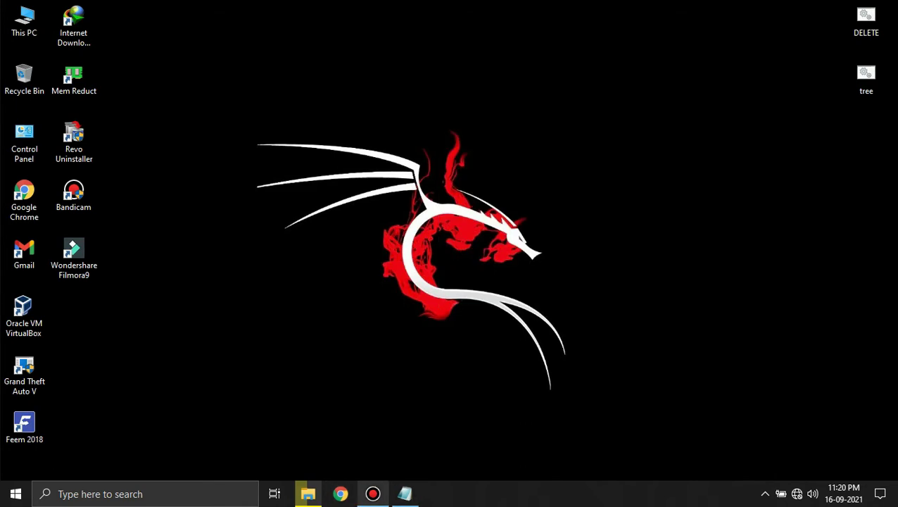
- Close the DELETE file in Notepad, check the paused file copy to the gta org folder, and minimise its progress window
left_click(404, 493)
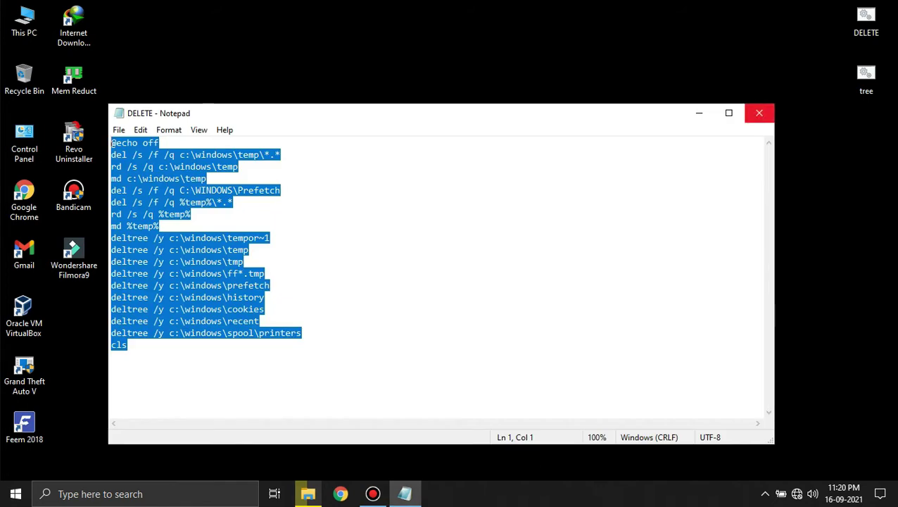
left_click(758, 112)
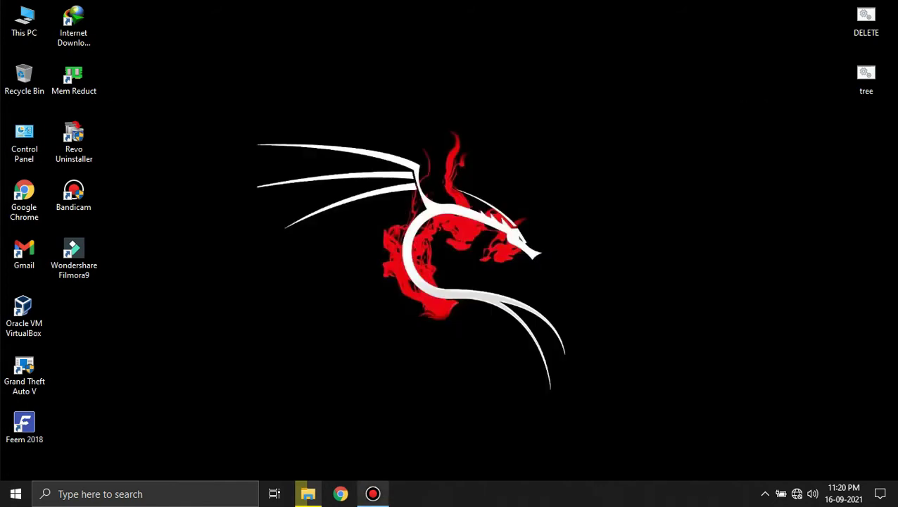
left_click(308, 493)
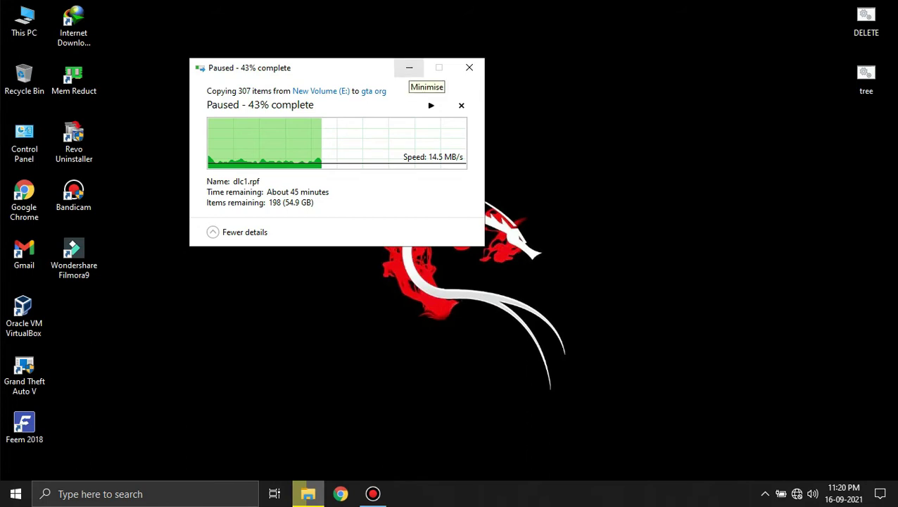
left_click(409, 67)
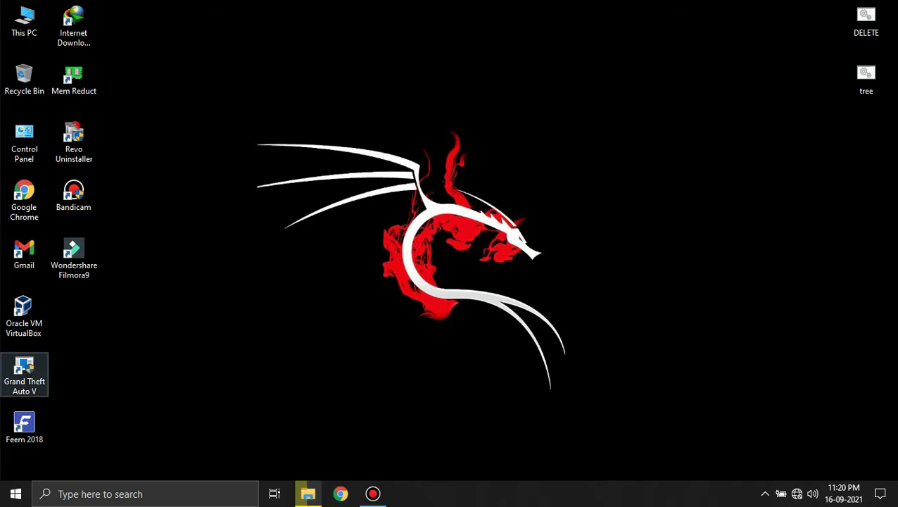
- Refresh the desktop repeatedly
right_click(221, 107)
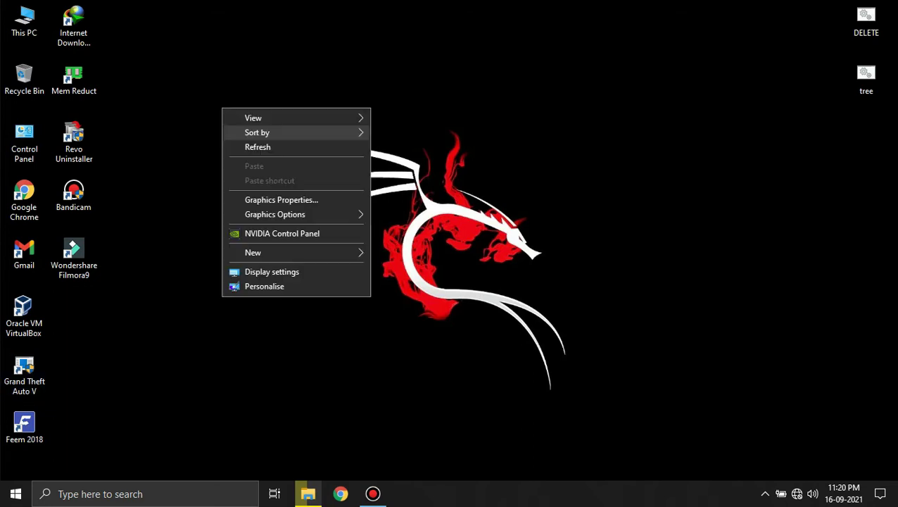
left_click(247, 146)
right_click(237, 133)
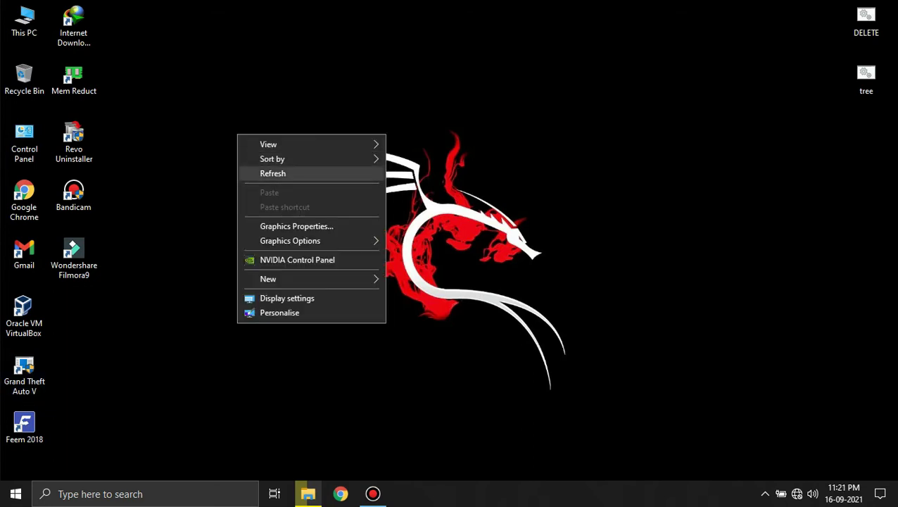
left_click(273, 173)
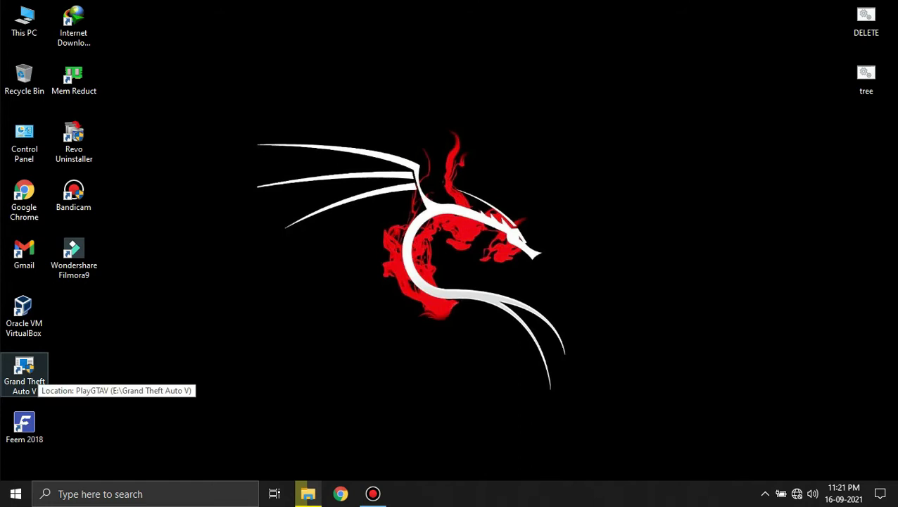
right_click(155, 113)
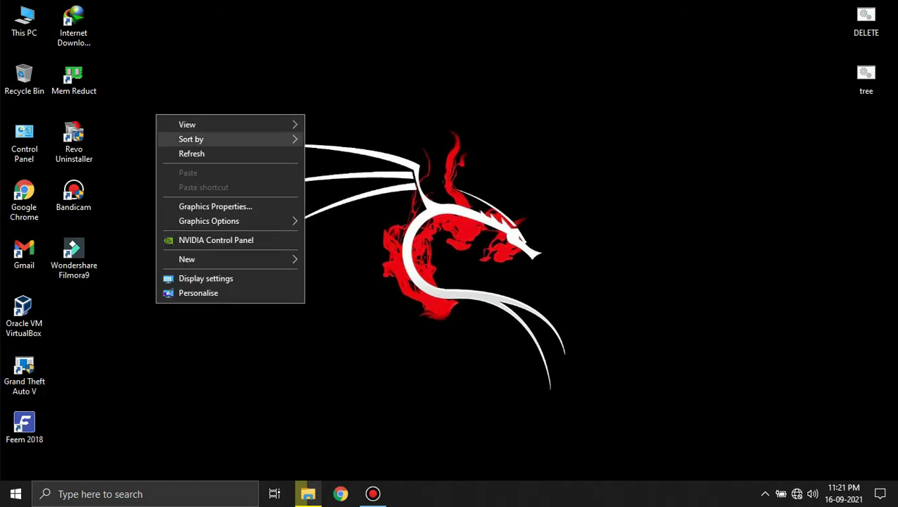
left_click(180, 152)
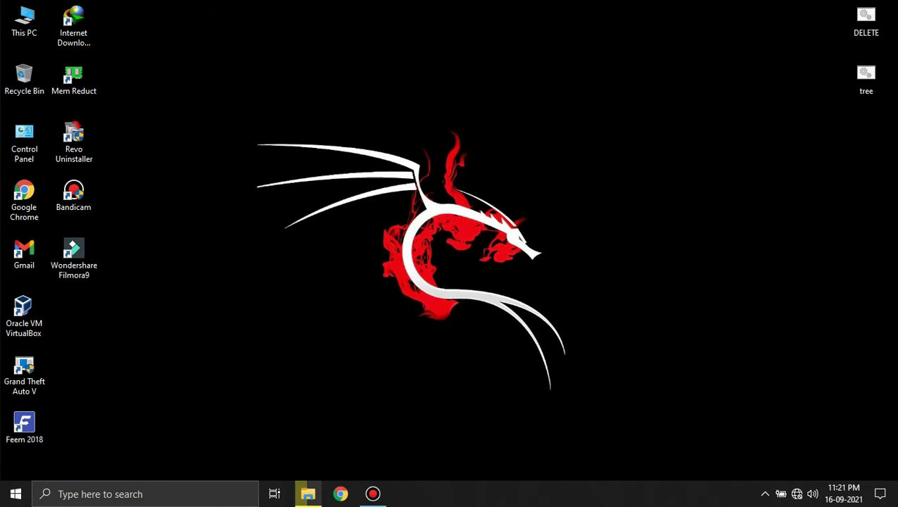
right_click(152, 248)
left_click(166, 289)
right_click(168, 125)
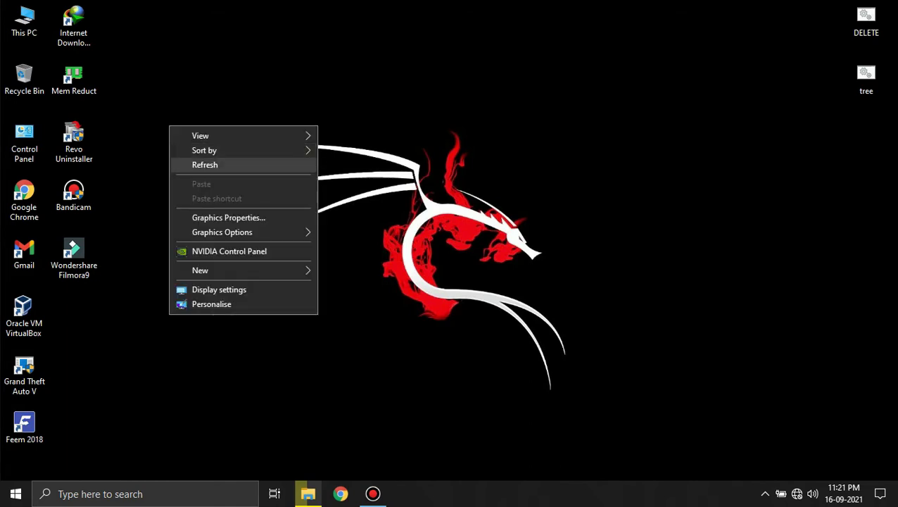
left_click(184, 164)
left_click_drag(256, 79, 620, 409)
right_click(325, 157)
left_click(339, 197)
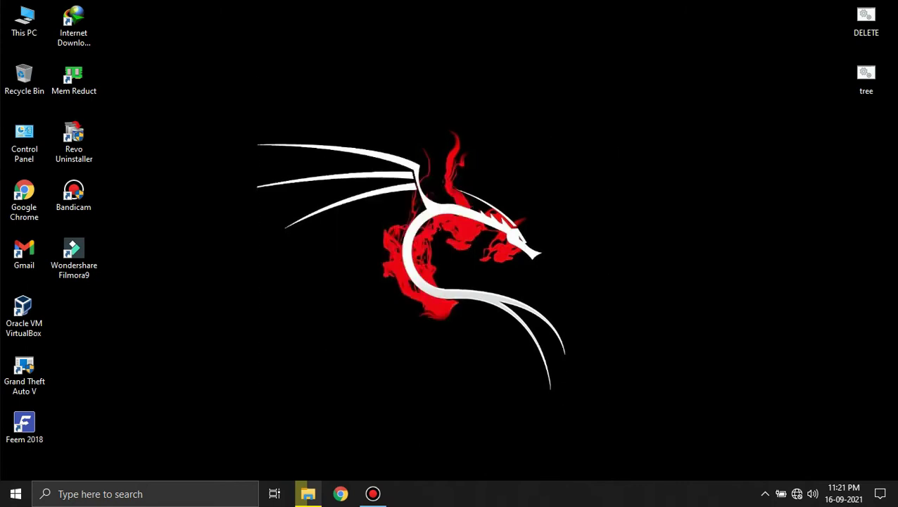
right_click(214, 140)
left_click(242, 180)
right_click(248, 76)
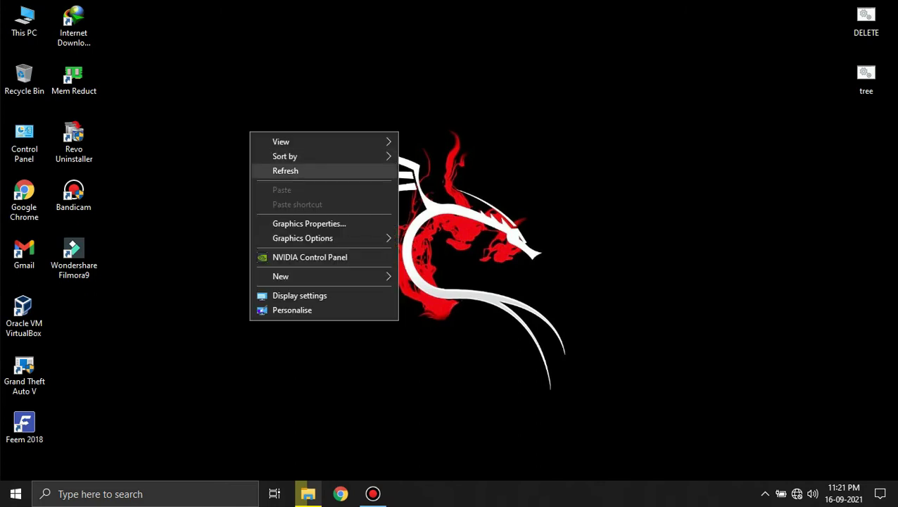
left_click(278, 171)
right_click(211, 157)
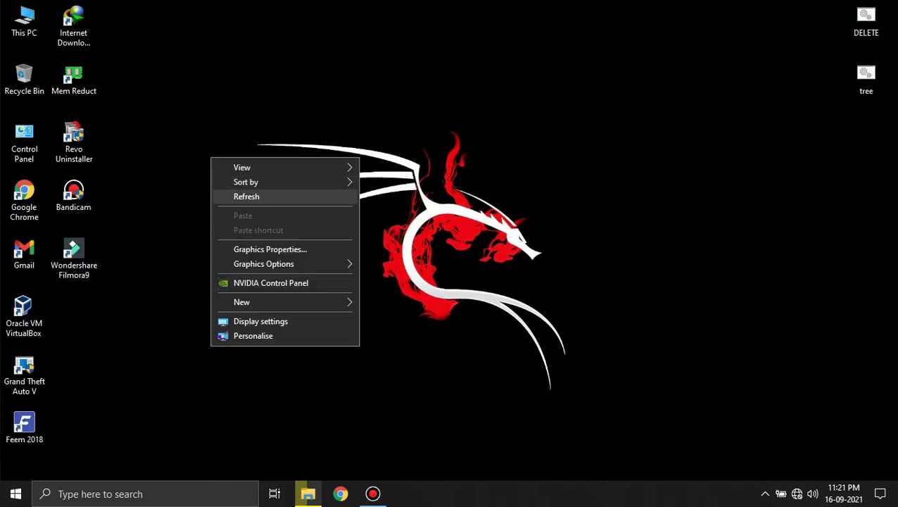
left_click(247, 196)
right_click(231, 84)
left_click(257, 123)
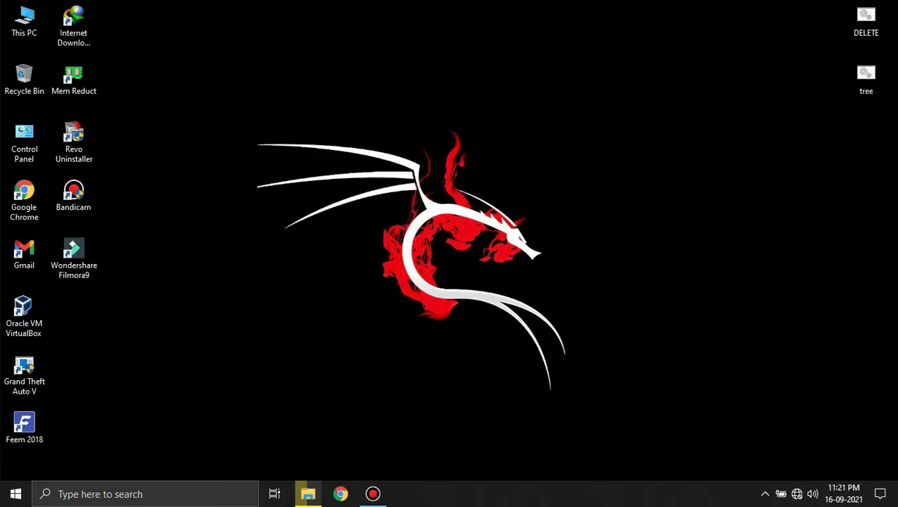
right_click(246, 84)
left_click(271, 122)
left_click_drag(257, 90, 613, 380)
right_click(288, 152)
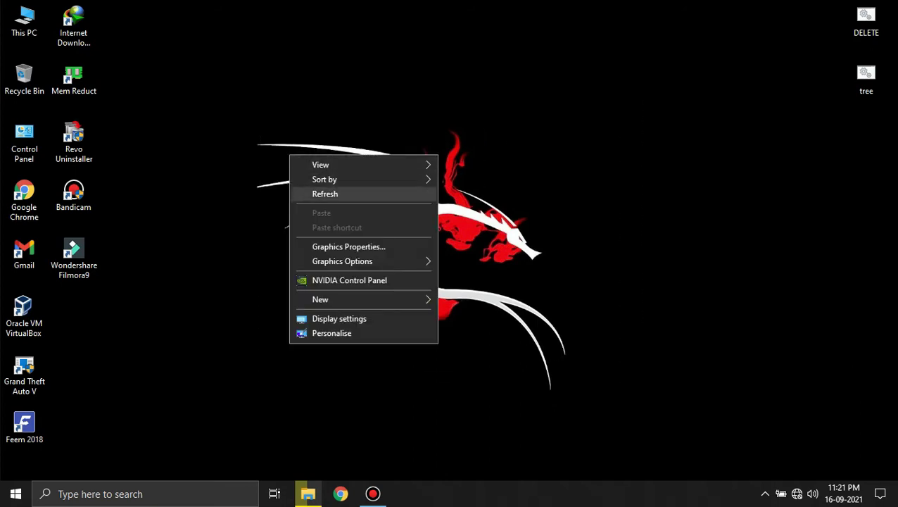
left_click(316, 192)
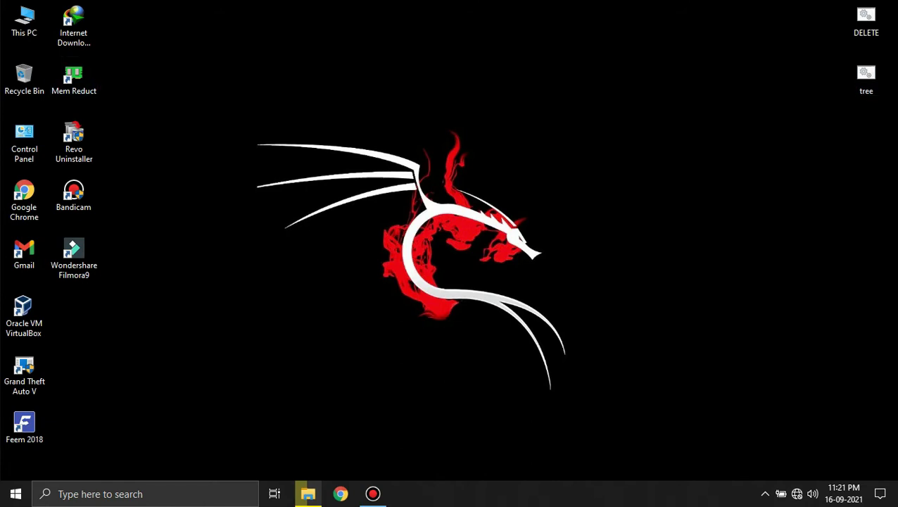
- Check the Bandicam recording window, minimise it, and refresh the desktop twice
left_click(373, 493)
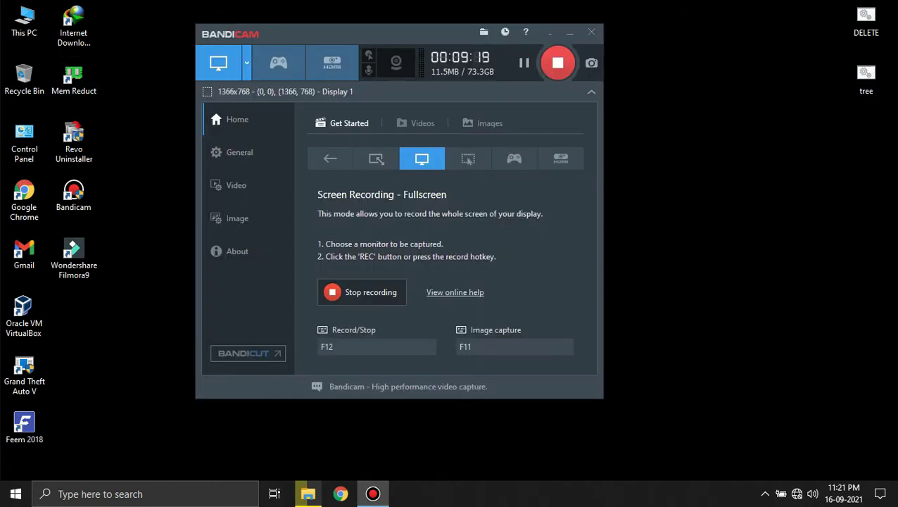
left_click(570, 32)
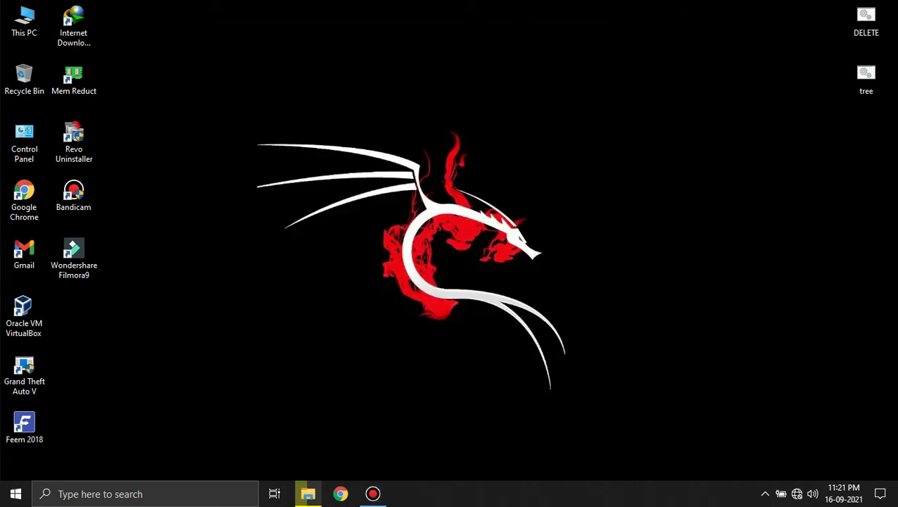
right_click(290, 65)
left_click(326, 105)
right_click(186, 79)
left_click(220, 119)
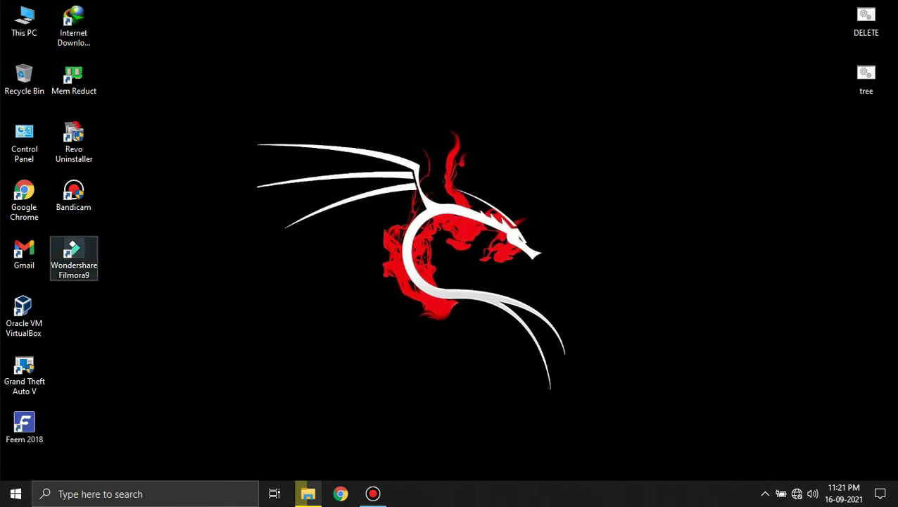
- Move the Mem Reduct shortcut towards the middle of the desktop, open it to check memory usage, and close its window
left_click(74, 78)
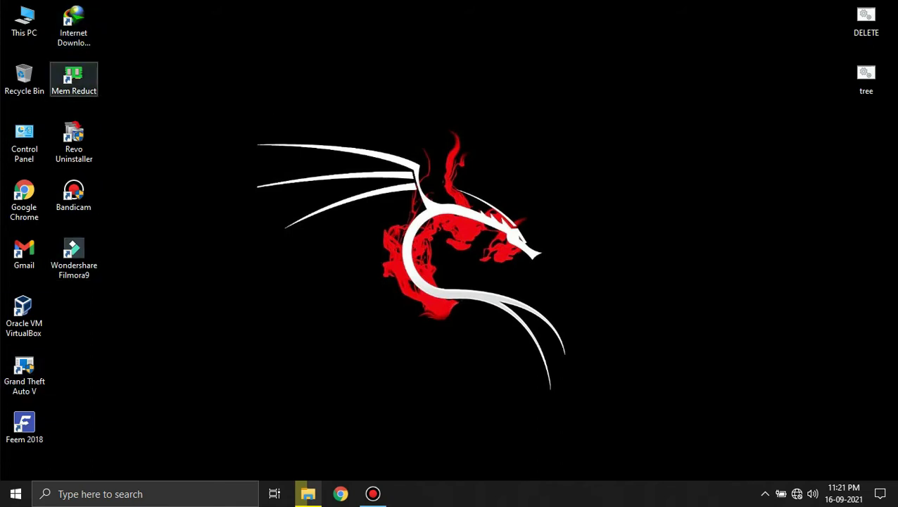
left_click_drag(73, 78, 321, 133)
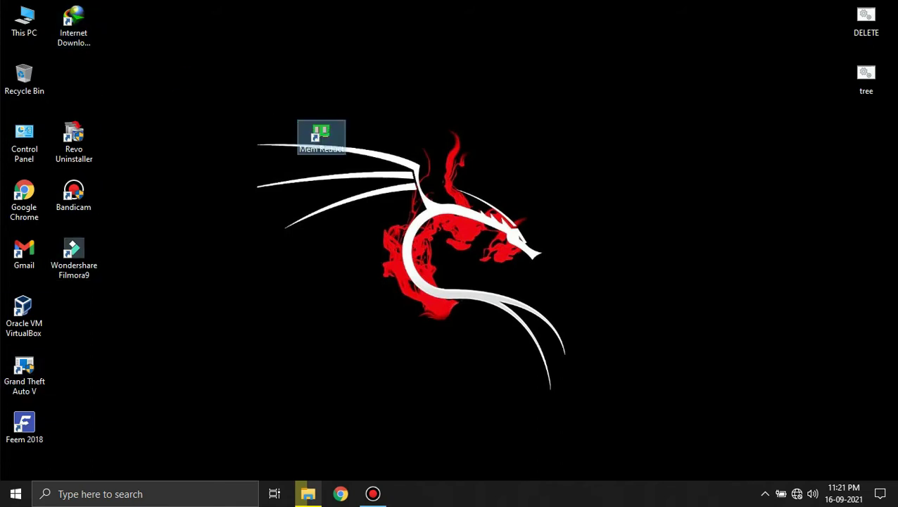
double_click(320, 137)
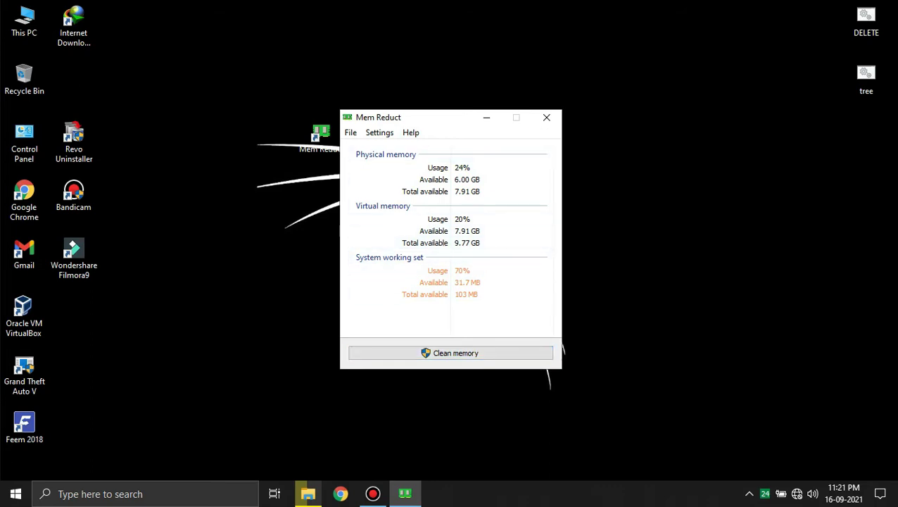
left_click_drag(437, 117, 560, 103)
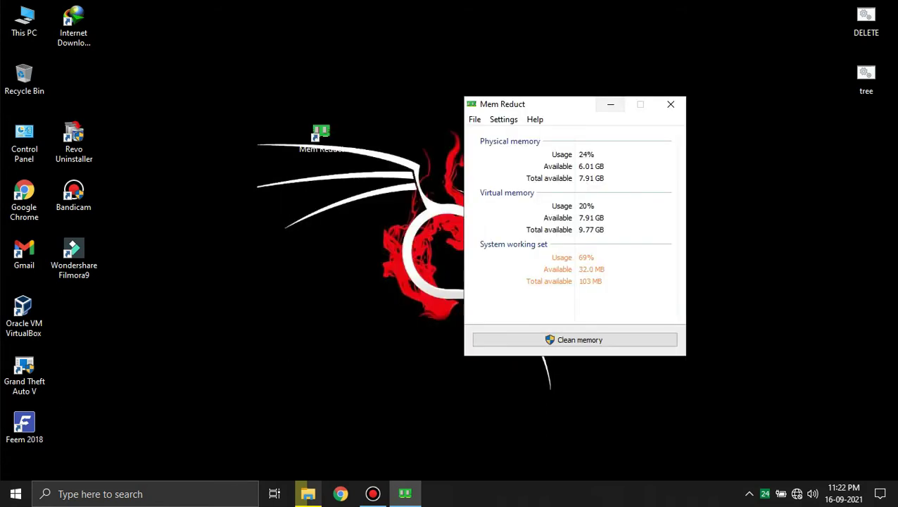
left_click(670, 104)
- Open Task Manager, look through the running processes for Mem Reduct and resource usage, and close Task Manager
right_click(519, 494)
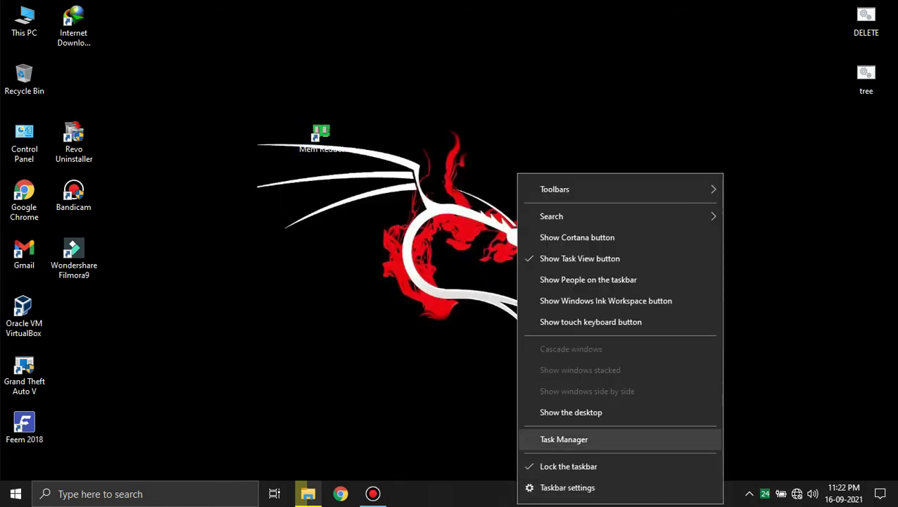
left_click(563, 438)
left_click_drag(443, 28, 504, 38)
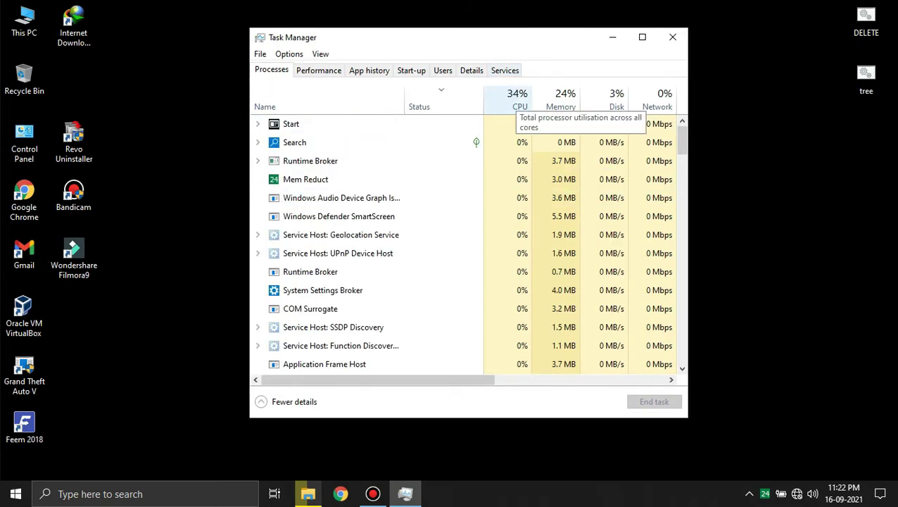
scroll(366, 217, "down", 4)
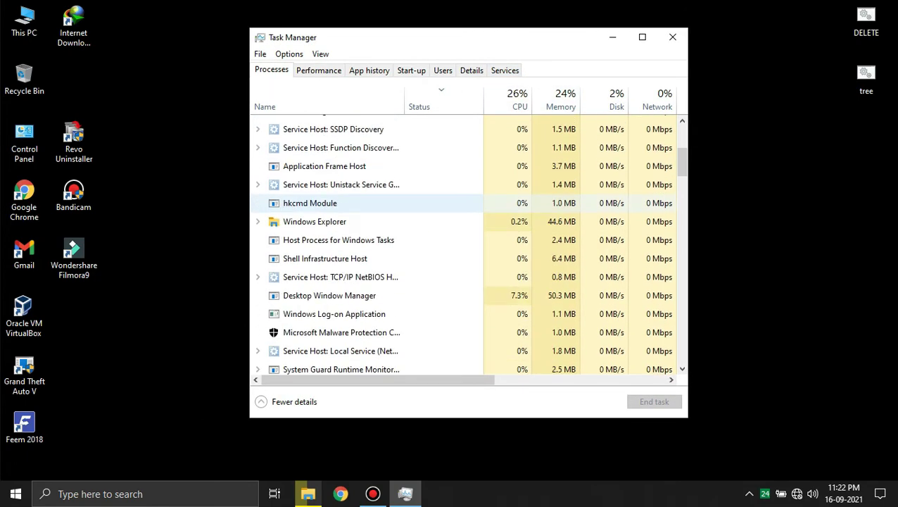
scroll(366, 216, "up", 4)
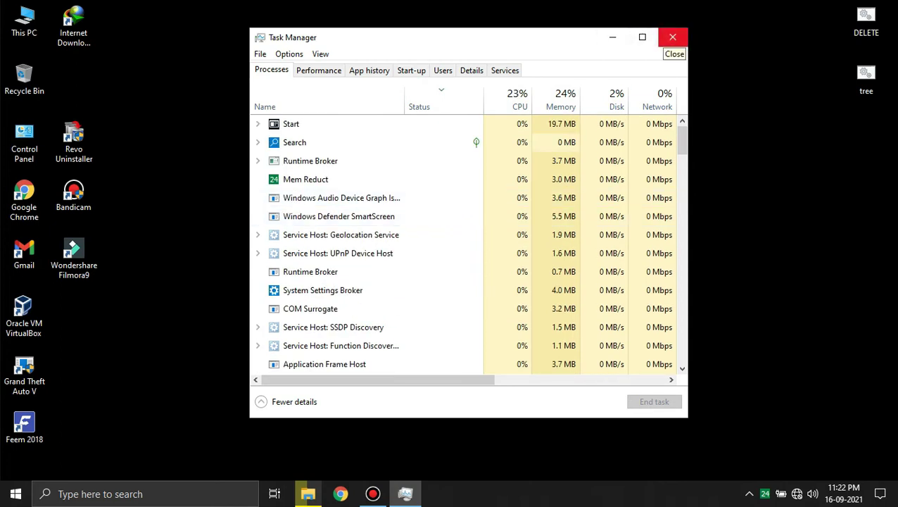
left_click(672, 37)
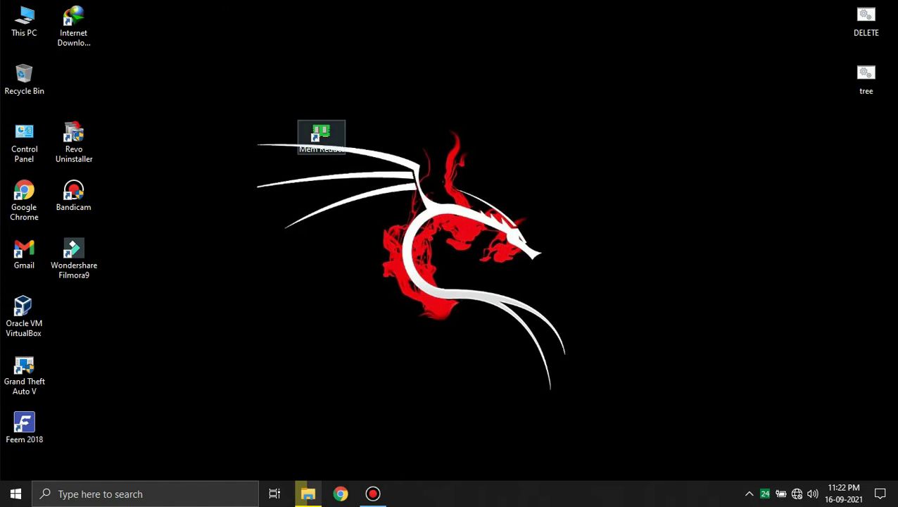
- Move the Mem Reduct shortcut back to its place beside the Recycle Bin and refresh the desktop several times
left_click_drag(320, 135, 76, 76)
right_click(173, 76)
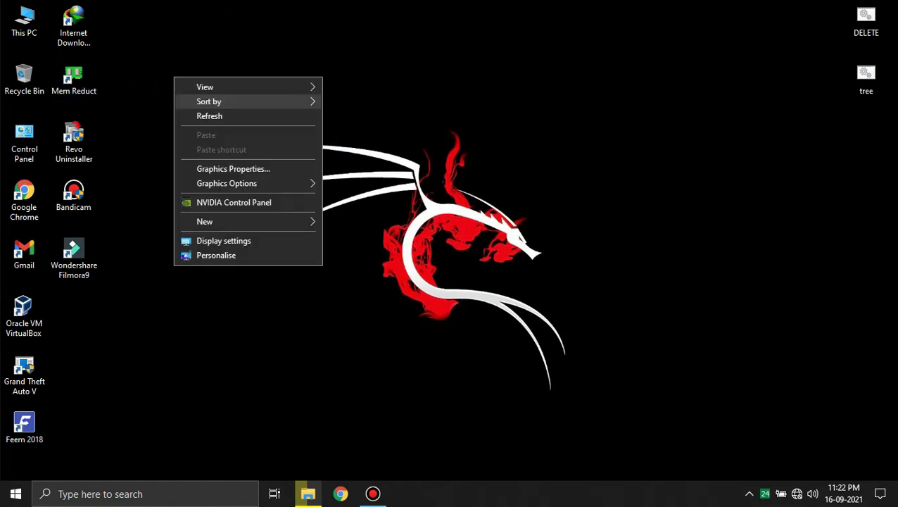
left_click(210, 116)
right_click(254, 109)
left_click(290, 148)
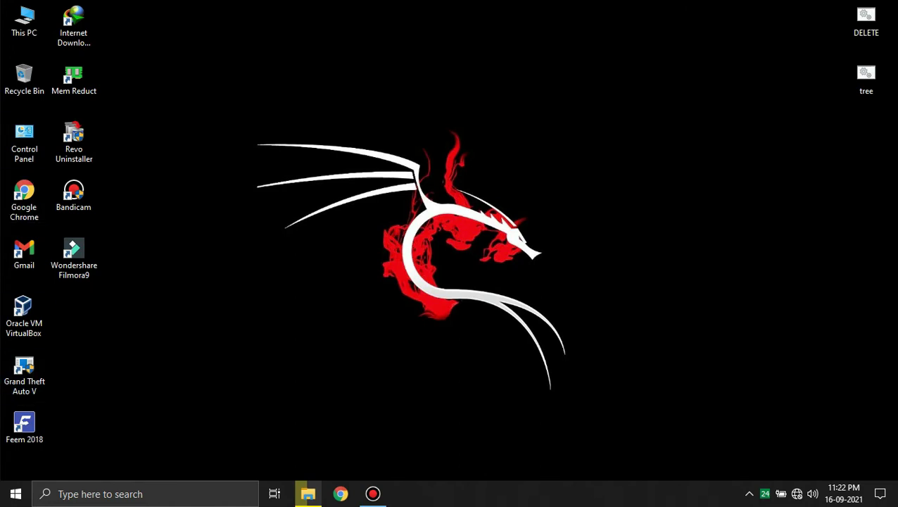
right_click(230, 97)
left_click(257, 133)
right_click(280, 129)
left_click(314, 167)
right_click(176, 39)
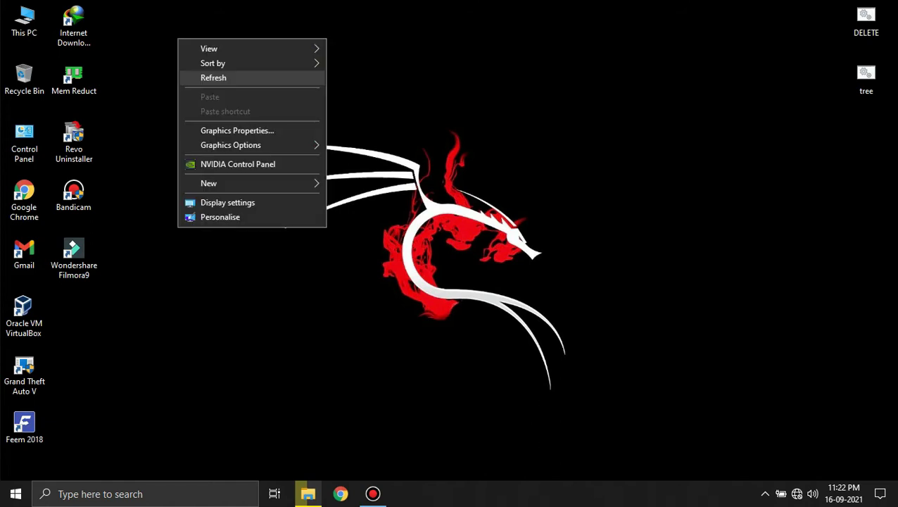
left_click(204, 76)
right_click(200, 81)
left_click(227, 118)
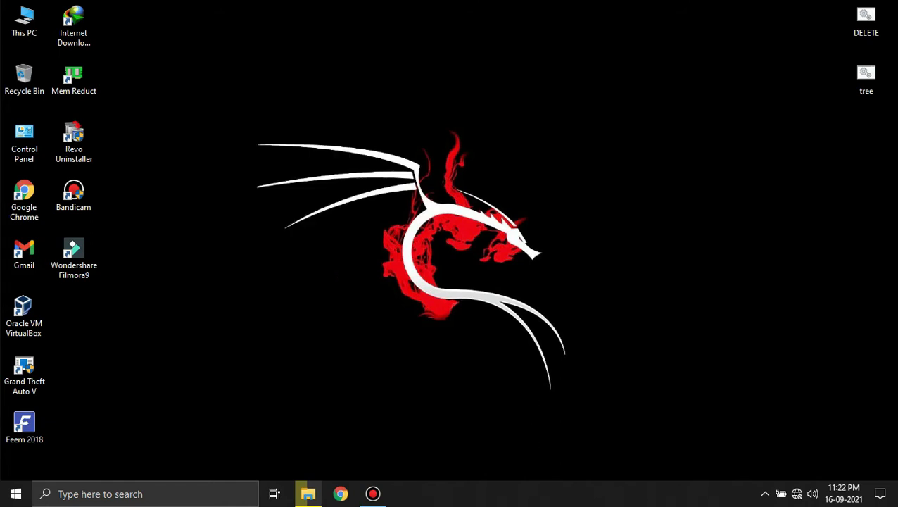
- Reopen Task Manager and examine the list of running processes and their memory usage
right_click(539, 494)
left_click(563, 431)
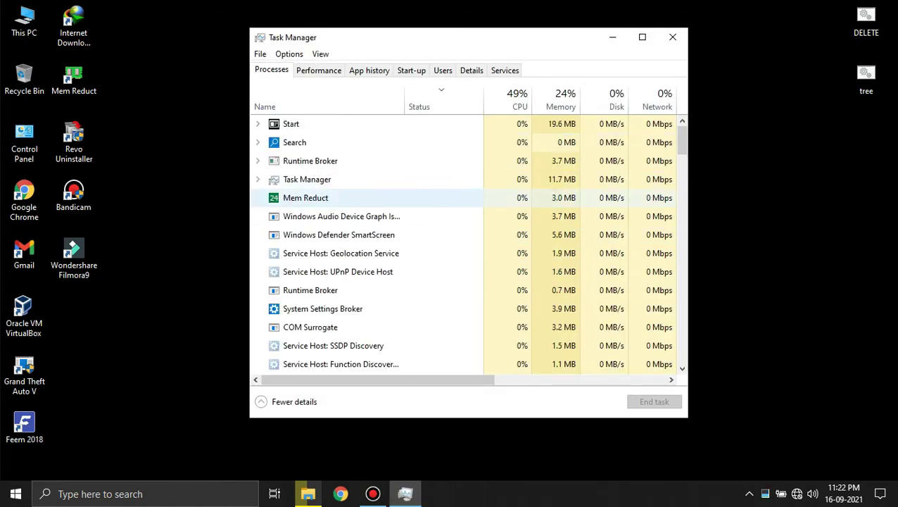
scroll(366, 251, "down", 2)
scroll(352, 254, "down", 2)
scroll(352, 253, "up", 5)
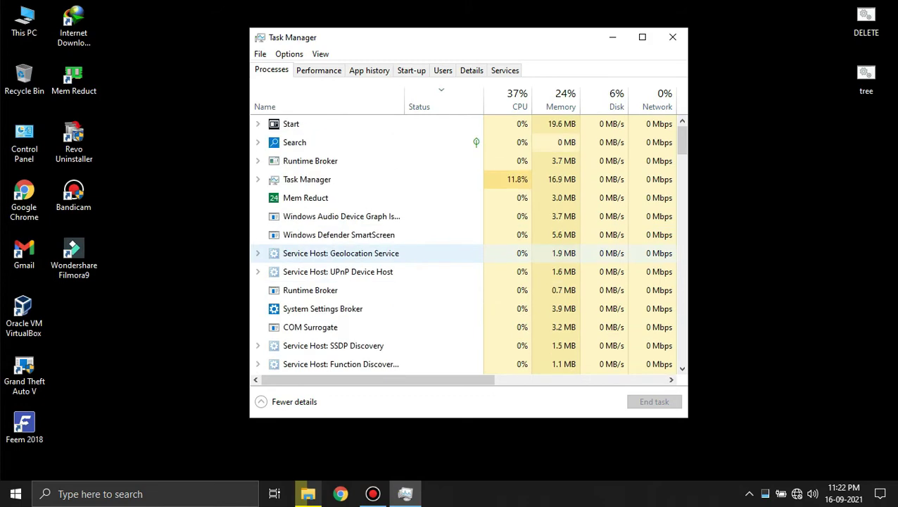
scroll(352, 225, "down", 5)
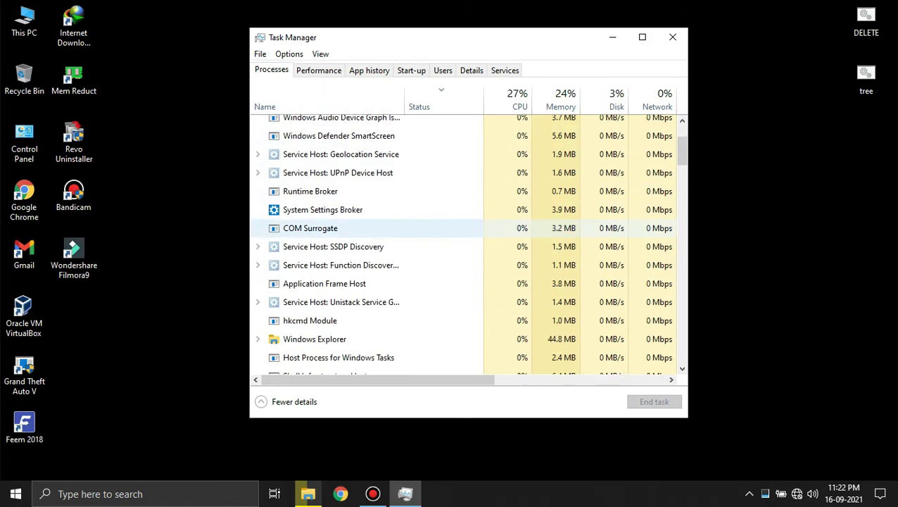
- Look through the rest of the running processes, close Task Manager, and refresh the desktop
scroll(352, 225, "down", 6)
scroll(352, 225, "up", 5)
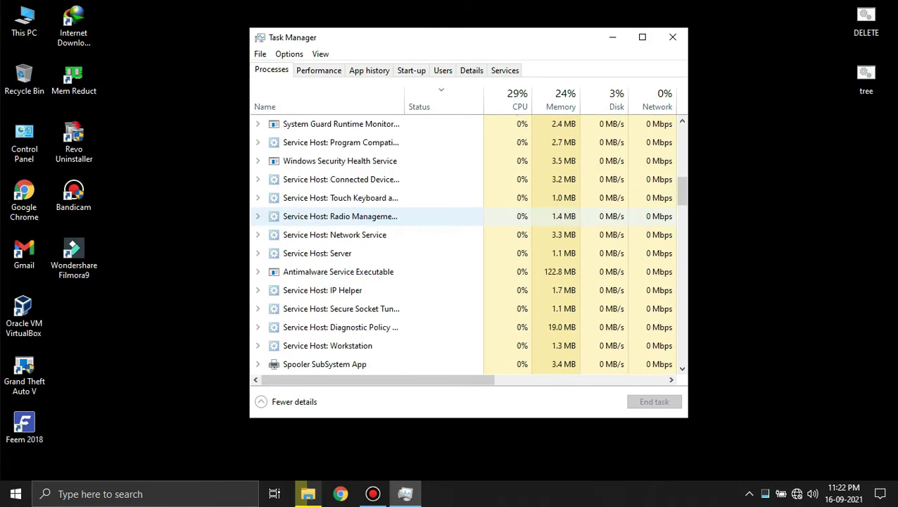
scroll(352, 239, "up", 8)
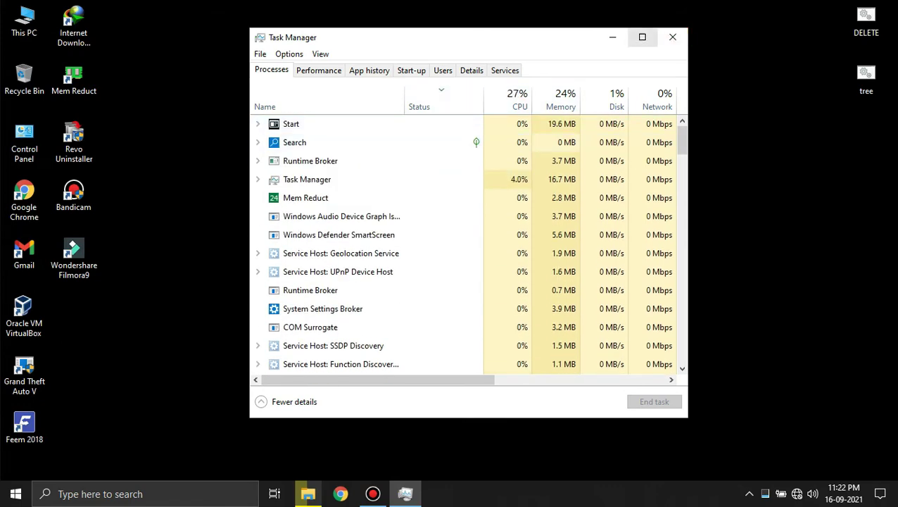
left_click(672, 36)
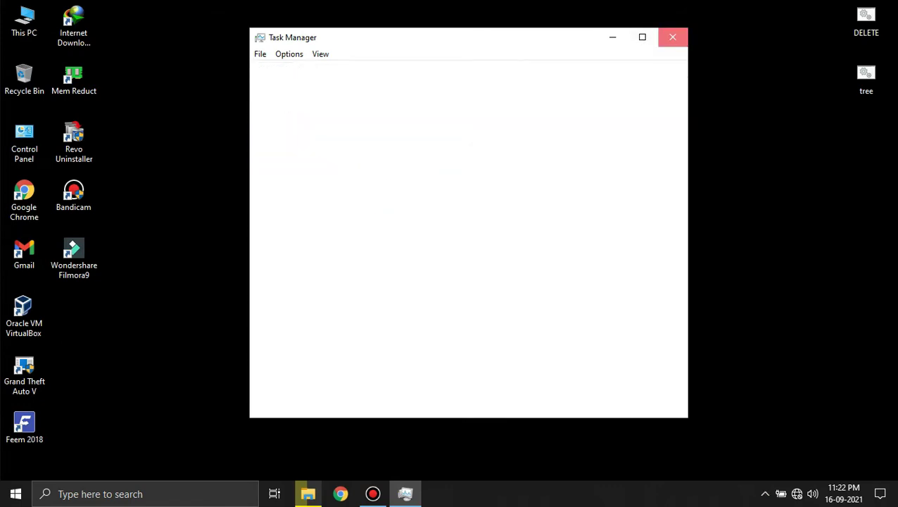
right_click(427, 99)
left_click(458, 138)
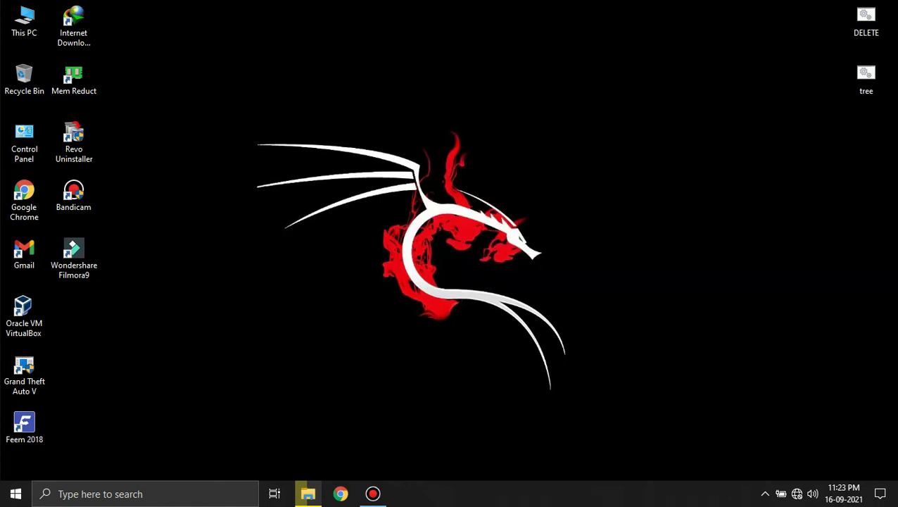
- Search Windows for "ant" and open the Virus & threat protection settings
key("super")
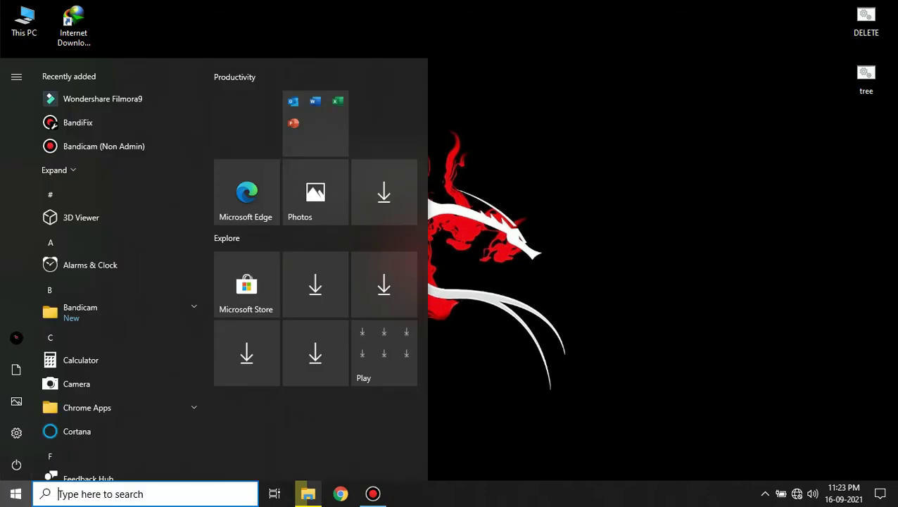
type("anr")
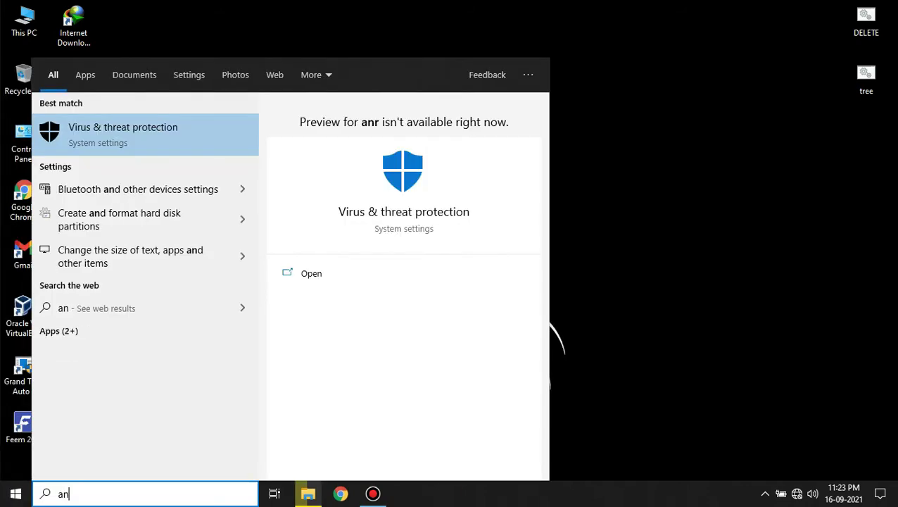
key("BackSpace")
type("t")
key("Return")
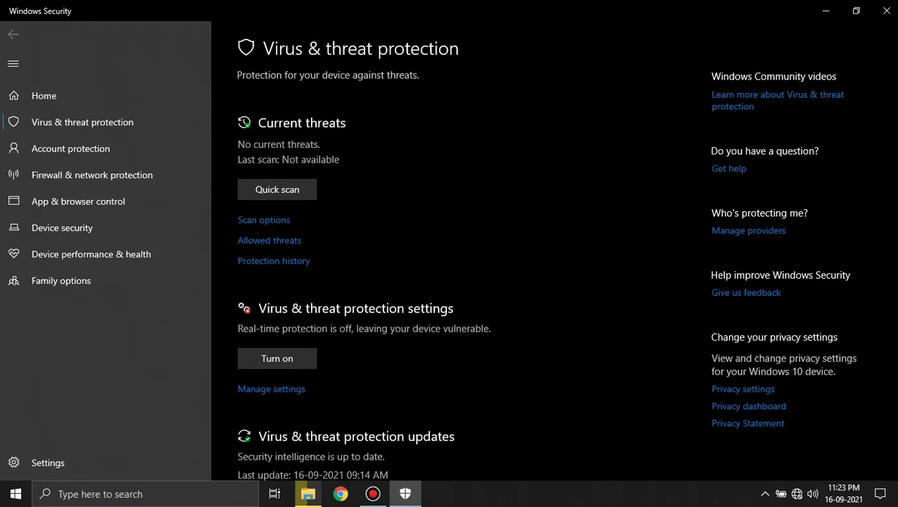
- Examine the current threats, protection settings, updates and ransomware sections of Virus & threat protection, and close Windows Security
scroll(545, 245, "down", 3)
scroll(555, 251, "up", 3)
scroll(545, 245, "down", 4)
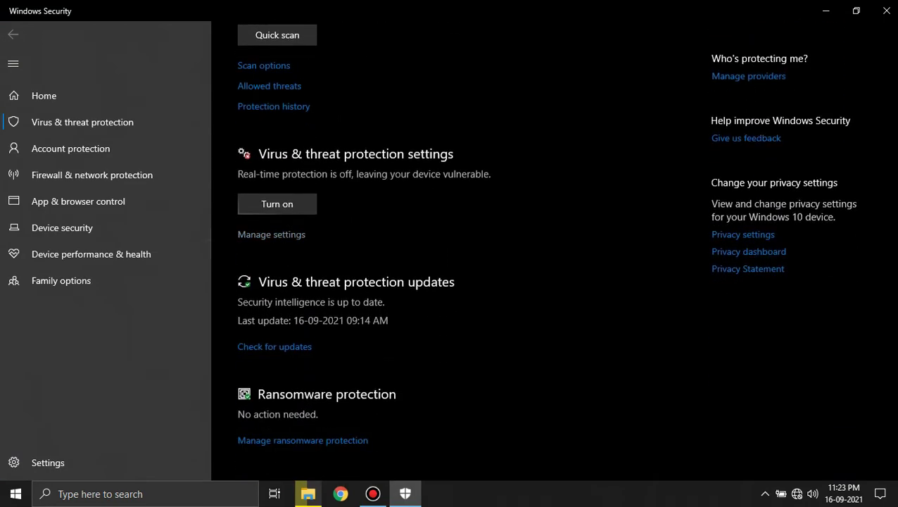
scroll(545, 250, "up", 4)
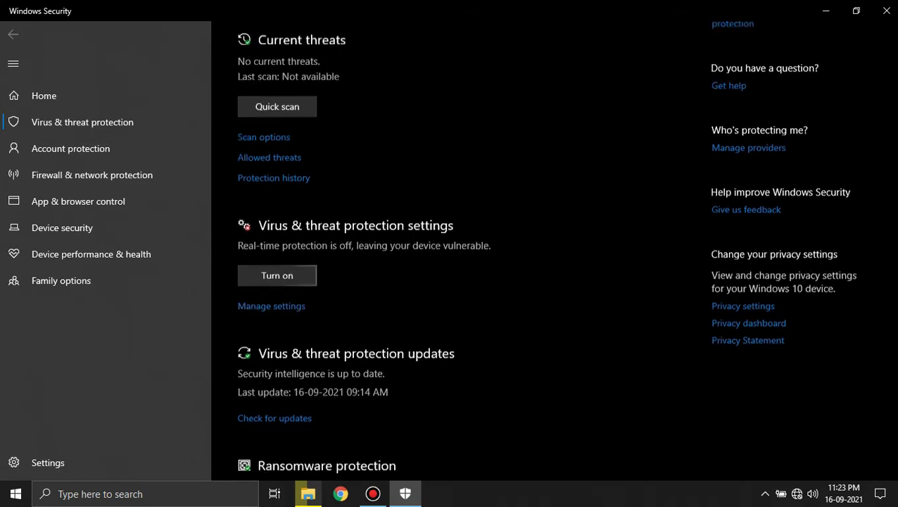
scroll(546, 251, "down", 4)
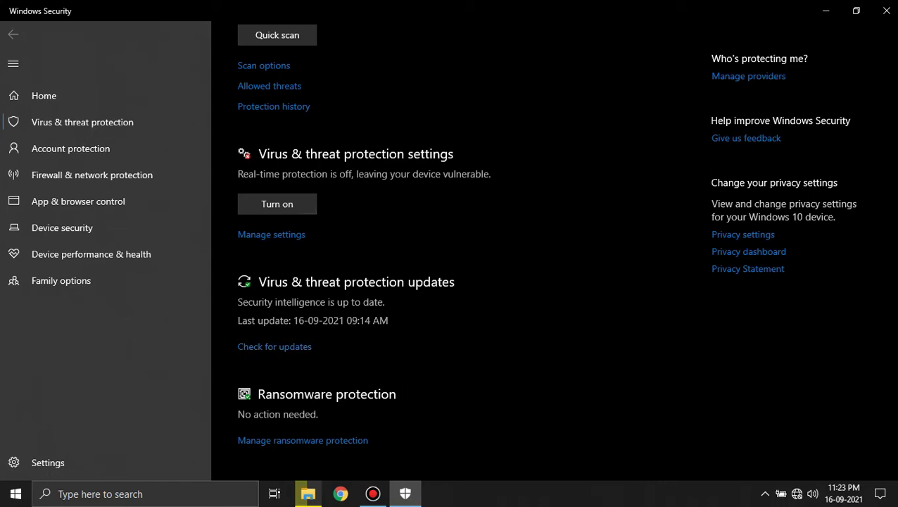
scroll(458, 246, "up", 3)
scroll(458, 246, "down", 3)
scroll(457, 246, "up", 3)
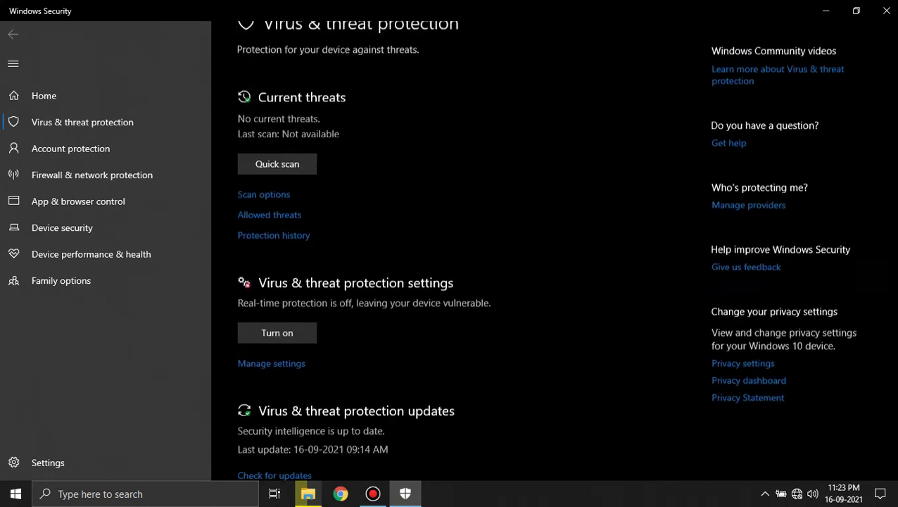
scroll(457, 247, "down", 3)
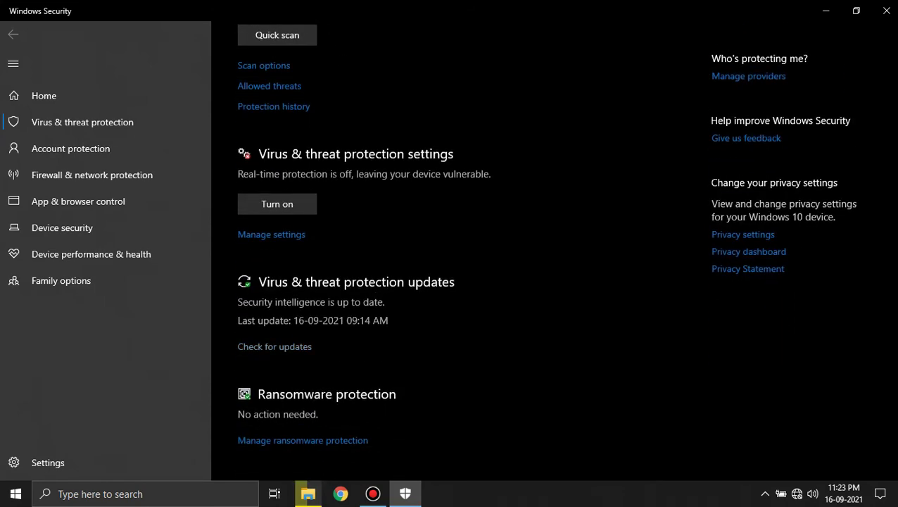
scroll(458, 246, "up", 3)
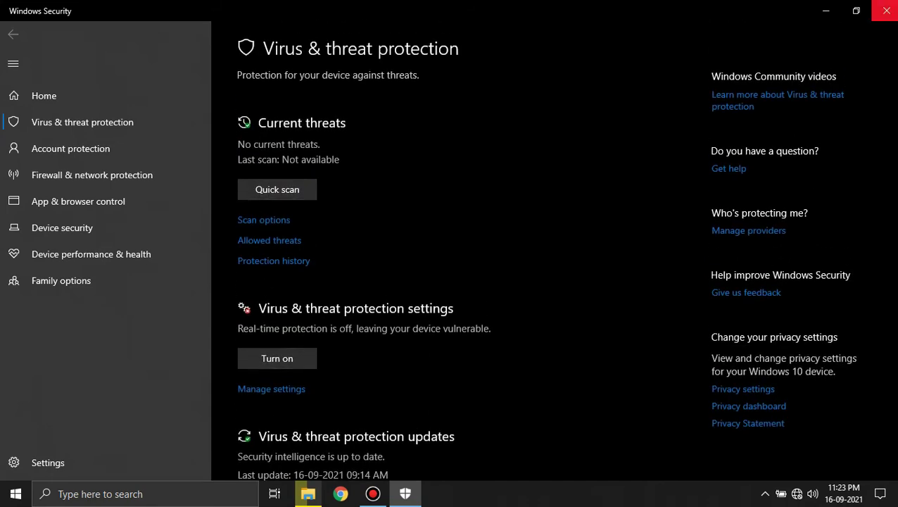
scroll(457, 246, "down", 3)
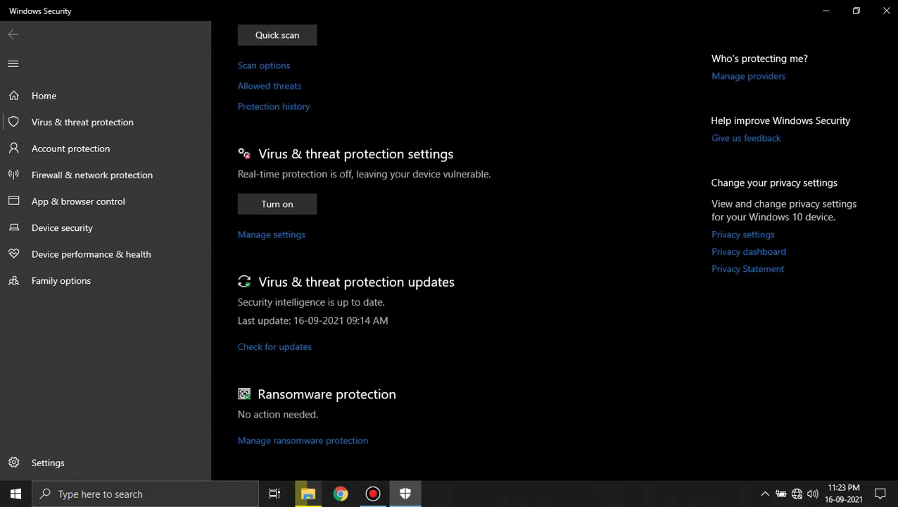
left_click(886, 11)
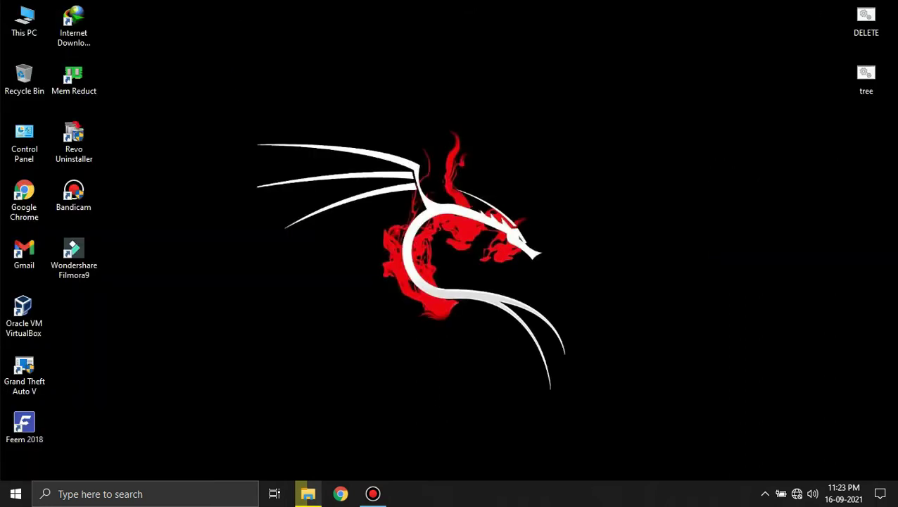
- Refresh the desktop twice
right_click(521, 64)
left_click(563, 102)
right_click(562, 100)
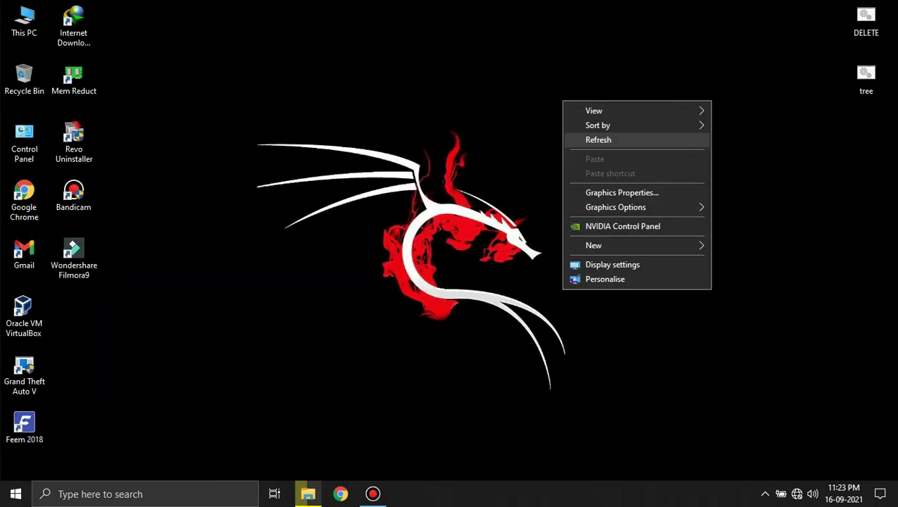
left_click(598, 139)
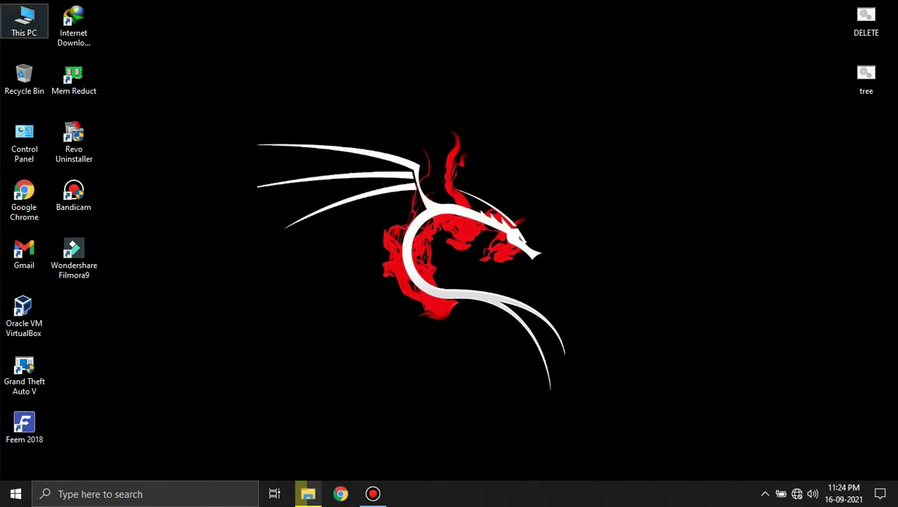
- Open This PC and display the properties of Local Disk (C:)
left_click(73, 26)
double_click(24, 21)
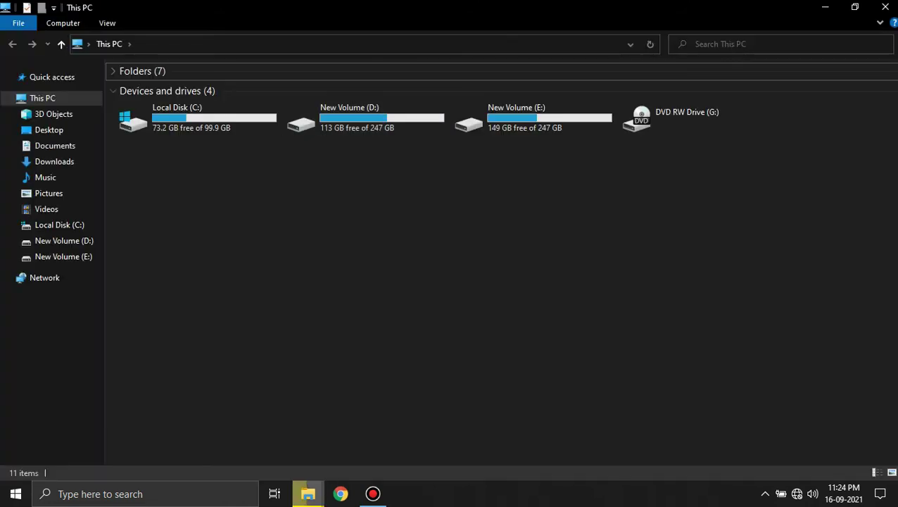
left_click(885, 7)
double_click(24, 21)
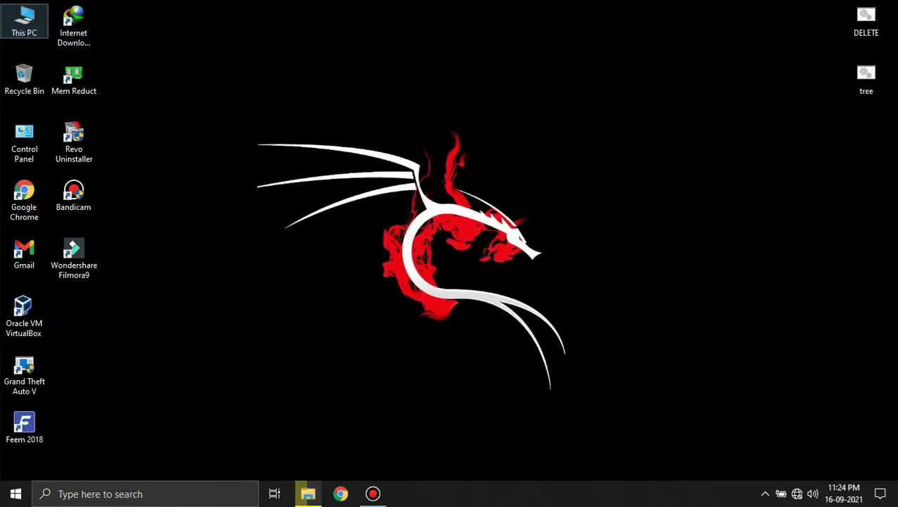
right_click(166, 123)
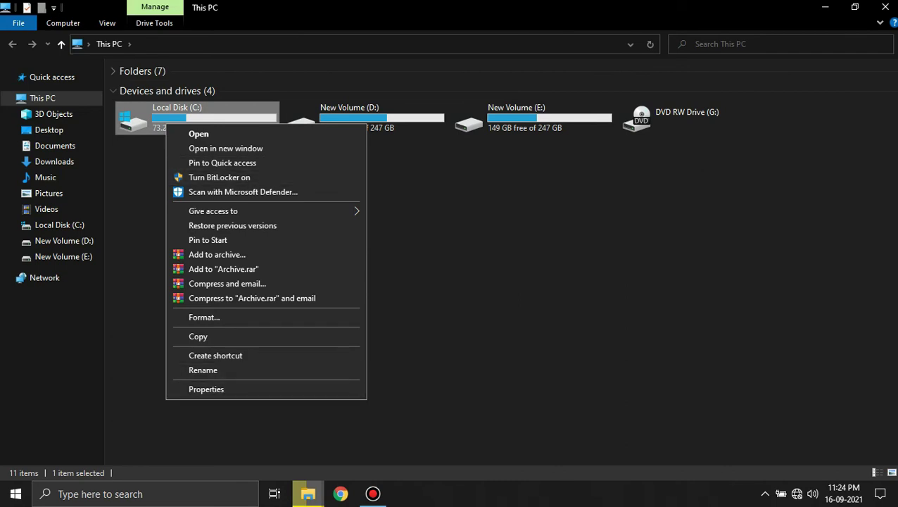
left_click(206, 388)
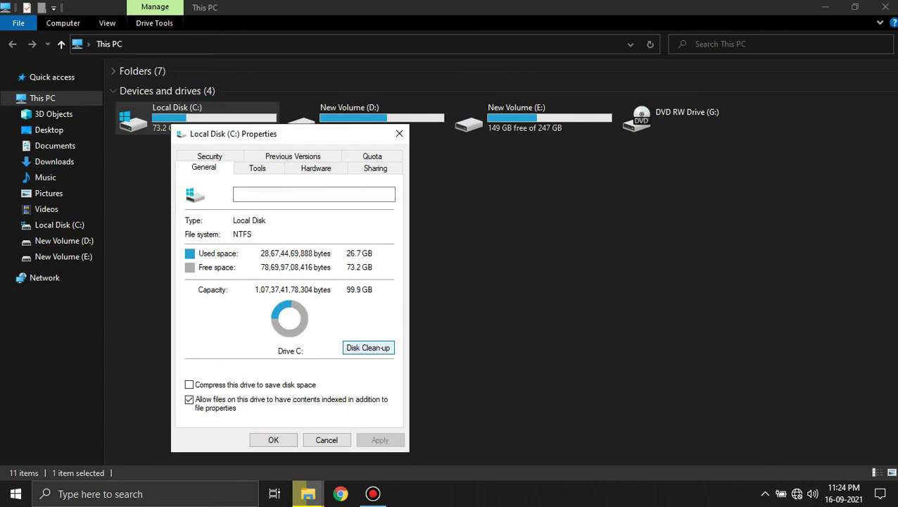
- Start Disk Clean-up for drive C: including system files, and close the drive's properties and the This PC window
left_click(368, 347)
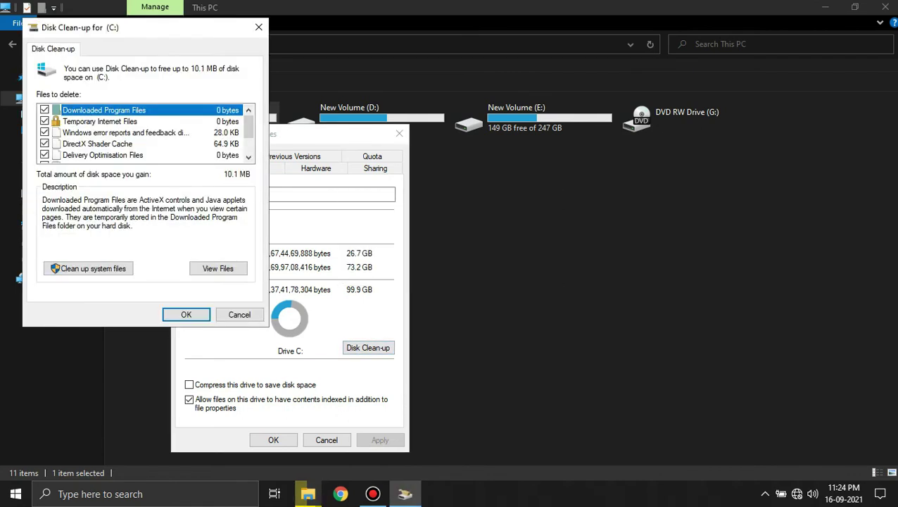
scroll(145, 133, "down", 1)
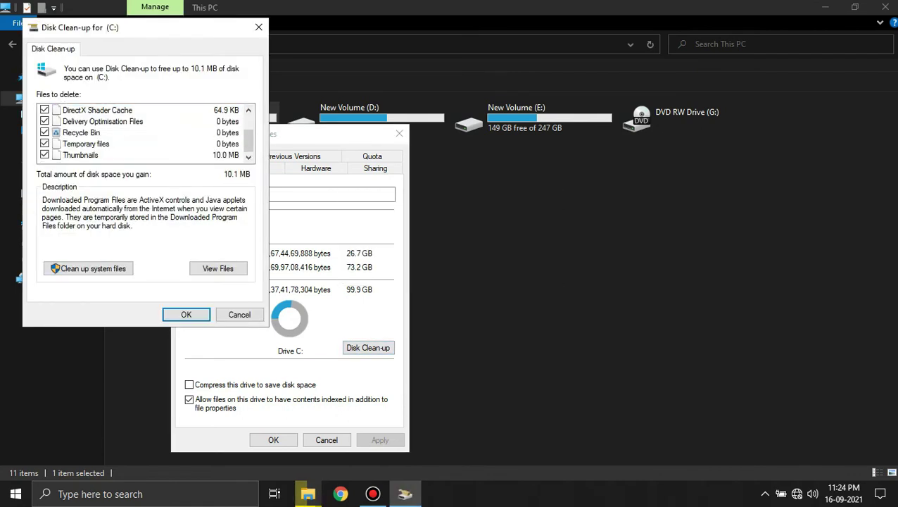
scroll(144, 132, "up", 1)
left_click(87, 268)
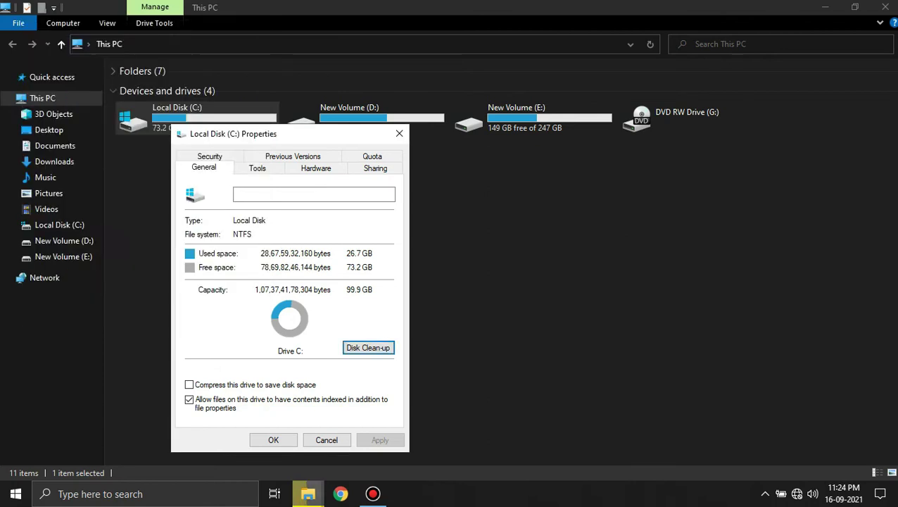
left_click(399, 133)
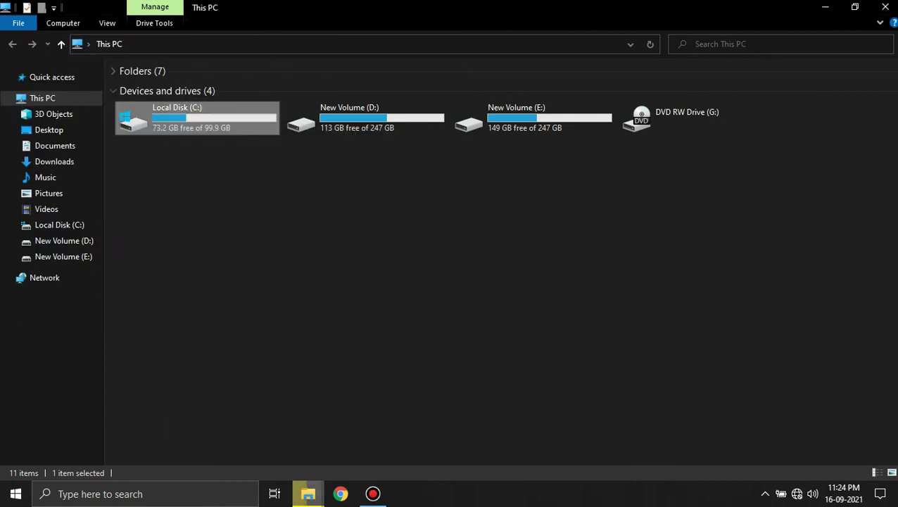
left_click(885, 7)
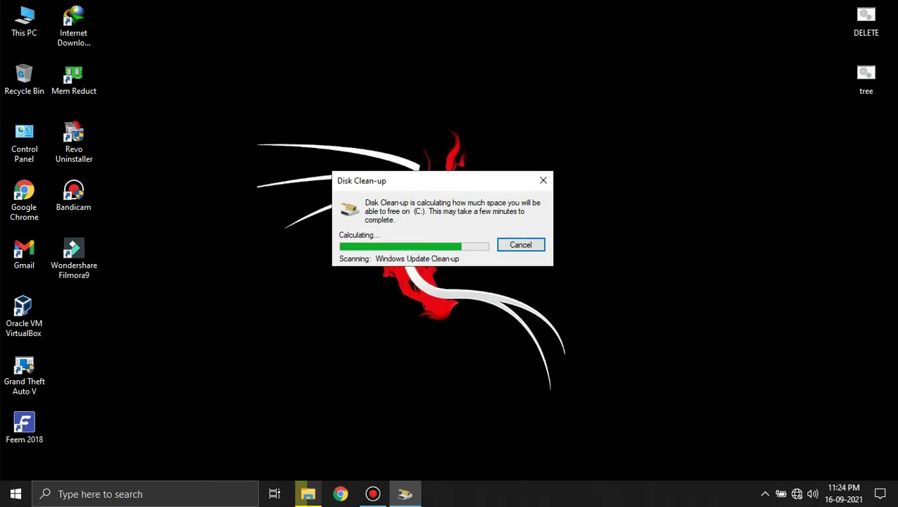
- Refresh the desktop twice while Disk Clean-up scans drive C:
right_click(378, 74)
left_click(415, 112)
right_click(379, 92)
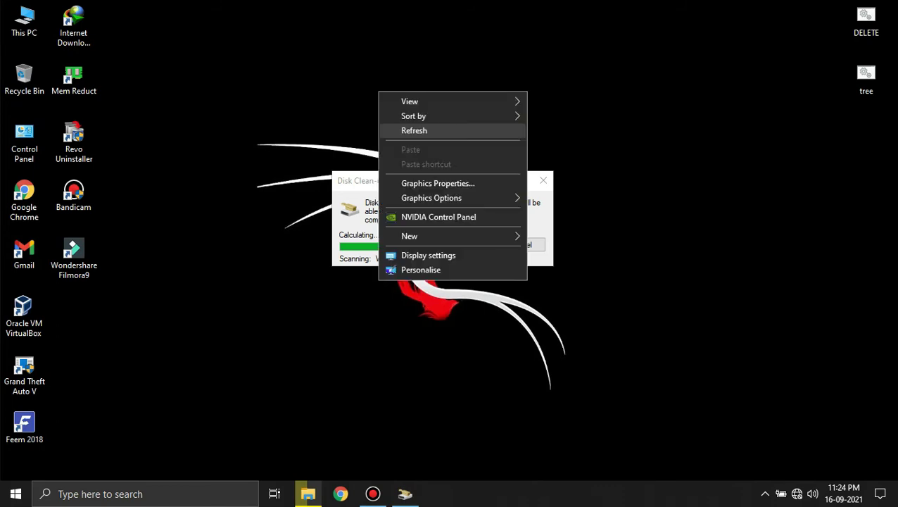
left_click(414, 130)
- Review the files to delete, confirm their permanent deletion from drive C:, and refresh the desktop once the clean-up ends
scroll(162, 149, "down", 3)
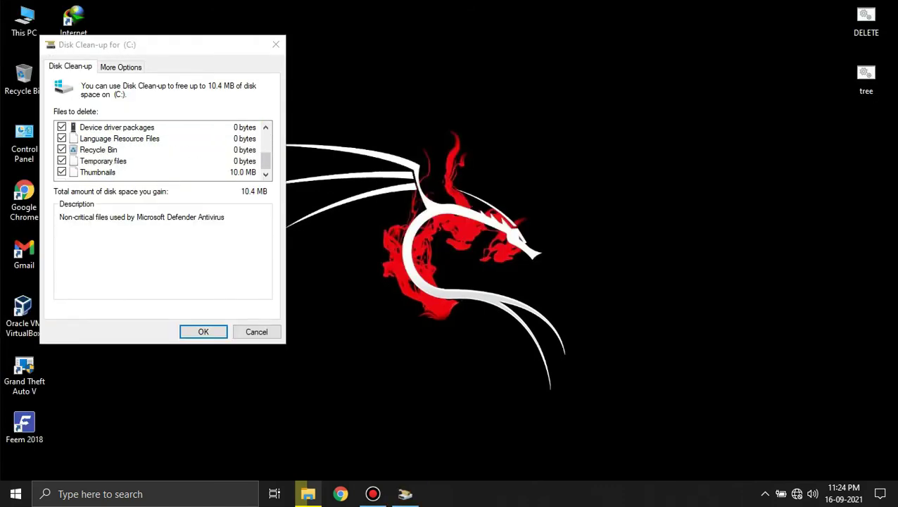
left_click(203, 331)
left_click(469, 254)
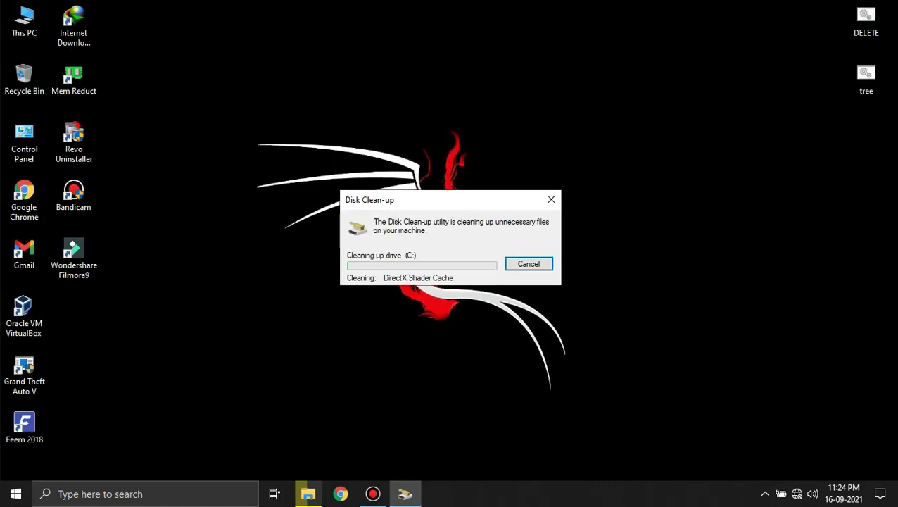
left_click_drag(450, 200, 604, 212)
left_click_drag(545, 209, 512, 184)
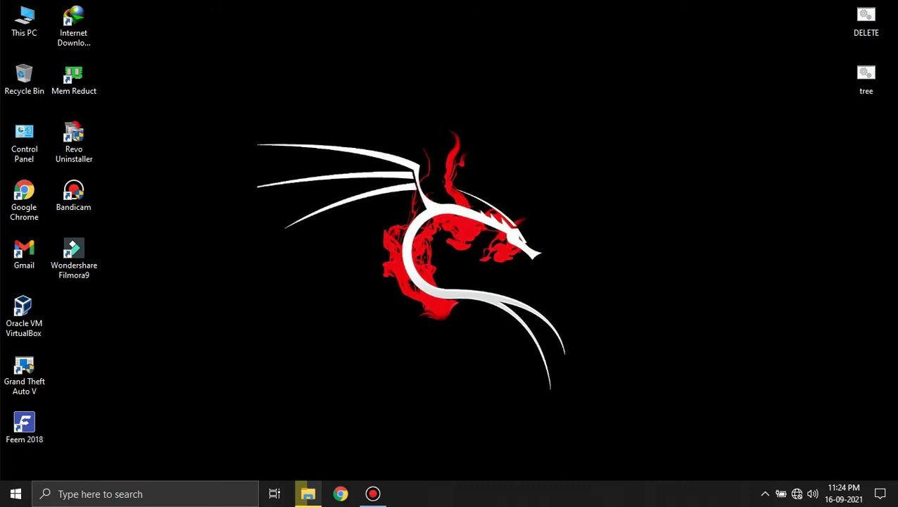
right_click(371, 159)
left_click(398, 199)
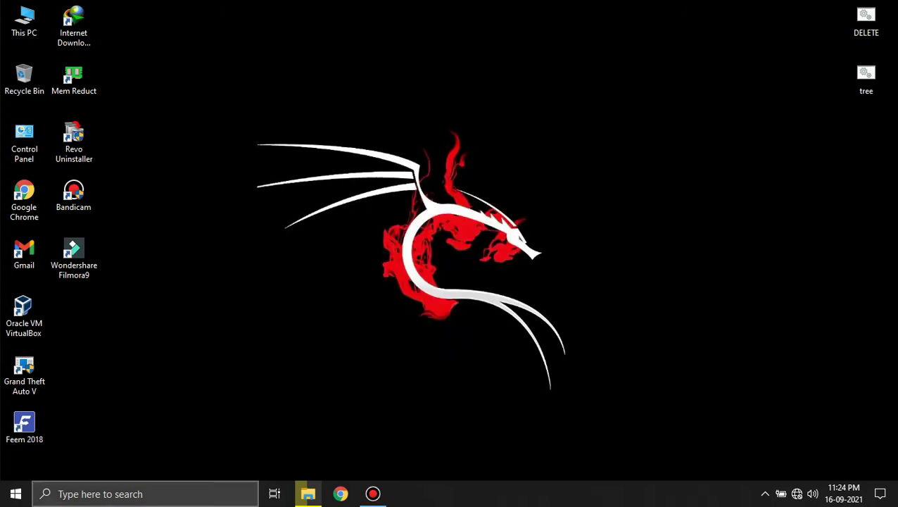
- Open Settings, search for "tem" and open the storage page for deleting temporary files
left_click(144, 493)
left_click(15, 494)
mouse_move(17, 433)
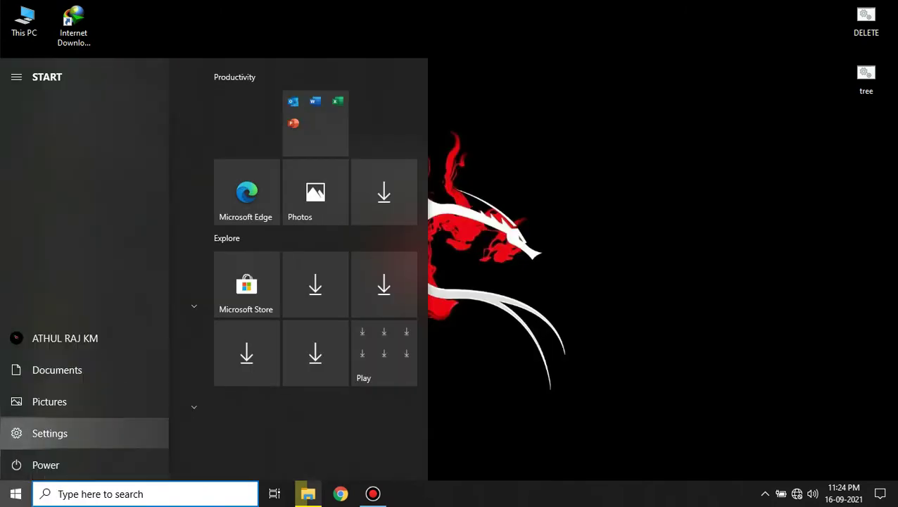
left_click(49, 433)
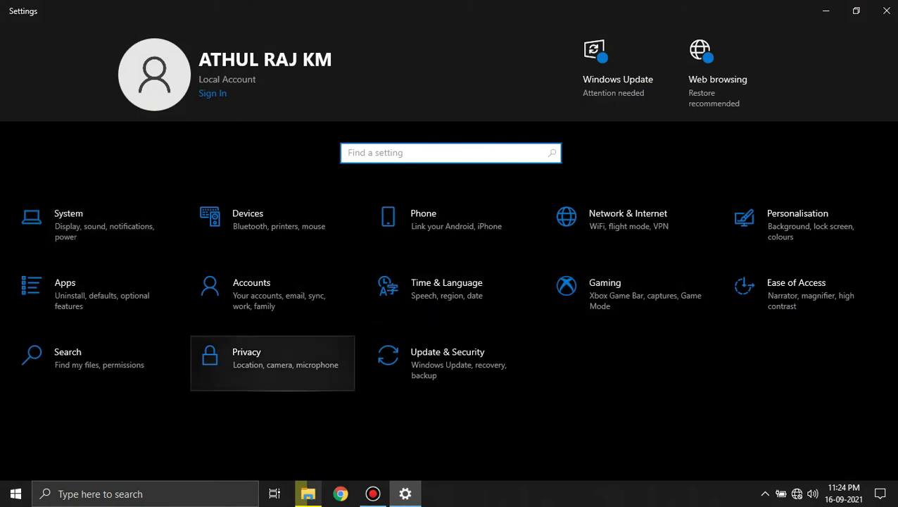
type("t")
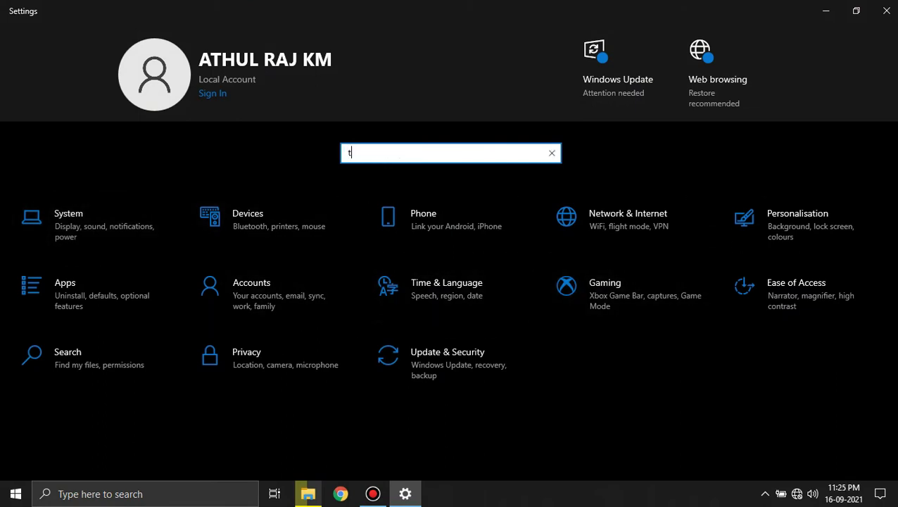
type("em")
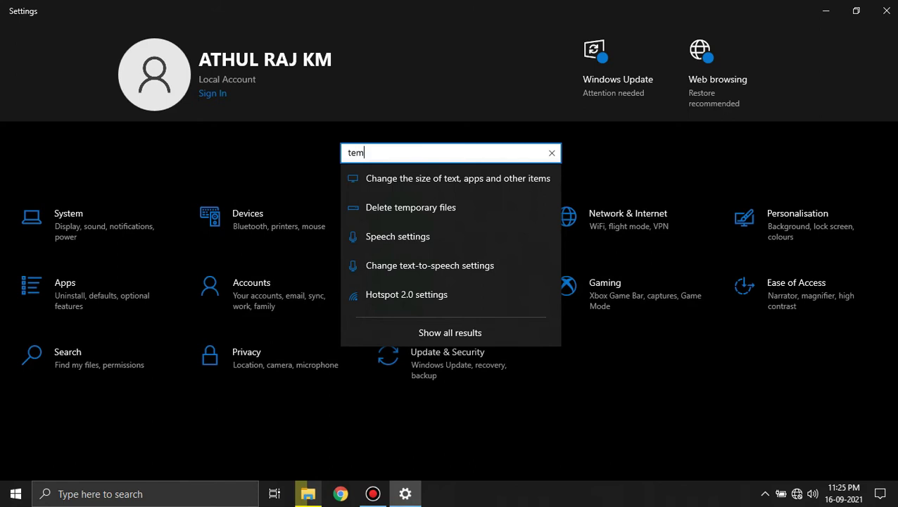
left_click(450, 178)
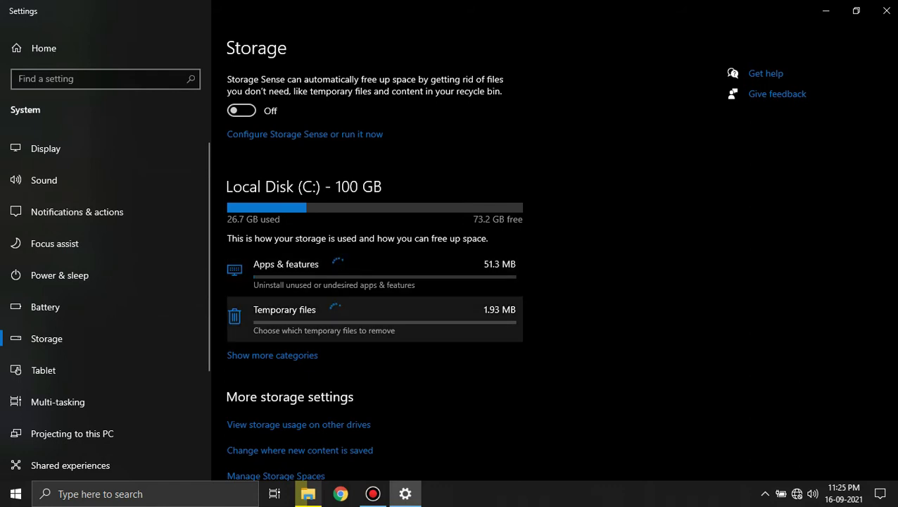
- Remove the Thumbnails and Microsoft Defender Antivirus temporary files, and close Settings
left_click(285, 313)
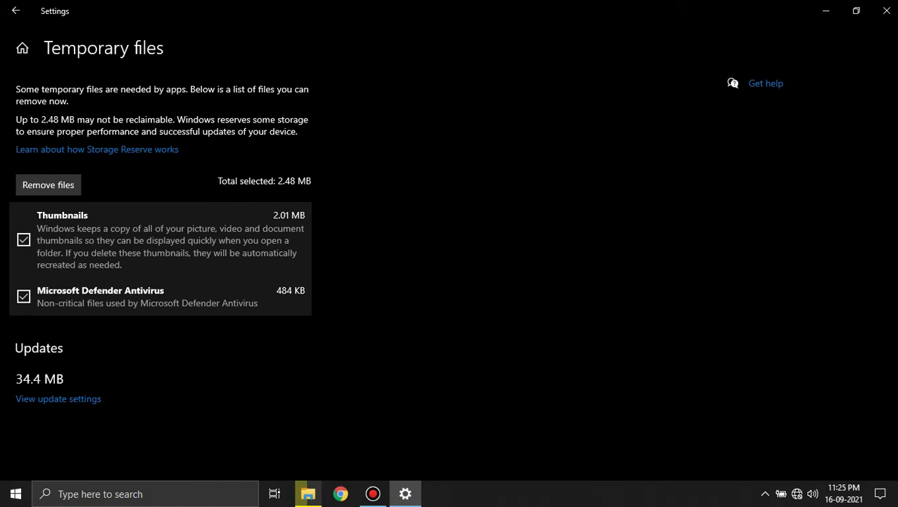
left_click(48, 184)
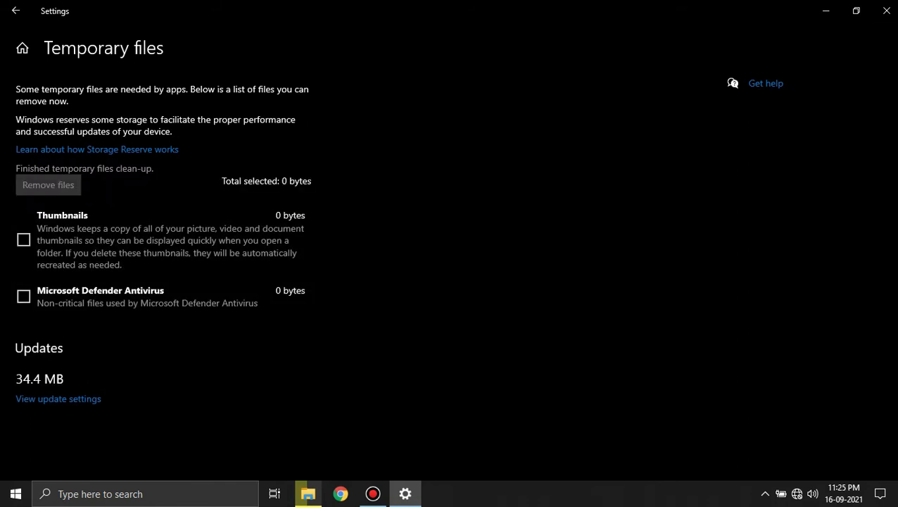
left_click(886, 10)
right_click(378, 73)
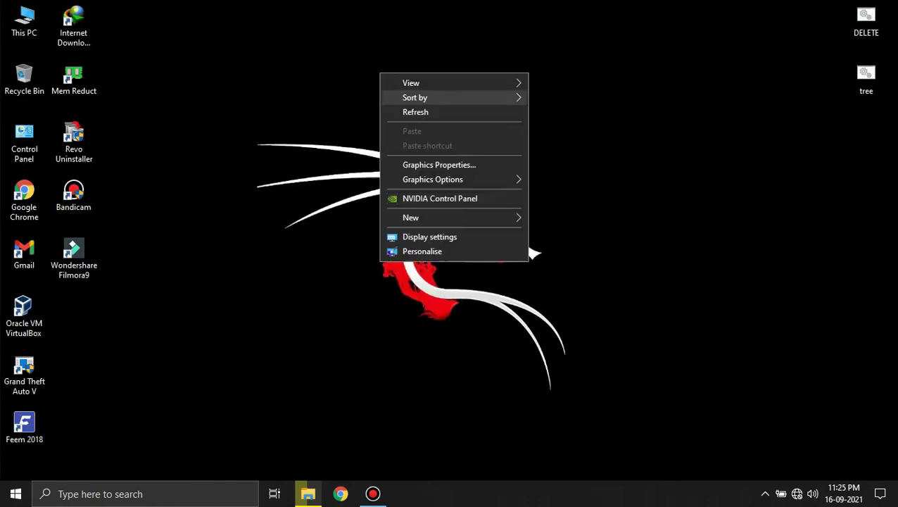
- View the visual effects in Performance Options through the advanced system settings of This PC, and close them
key("super+e")
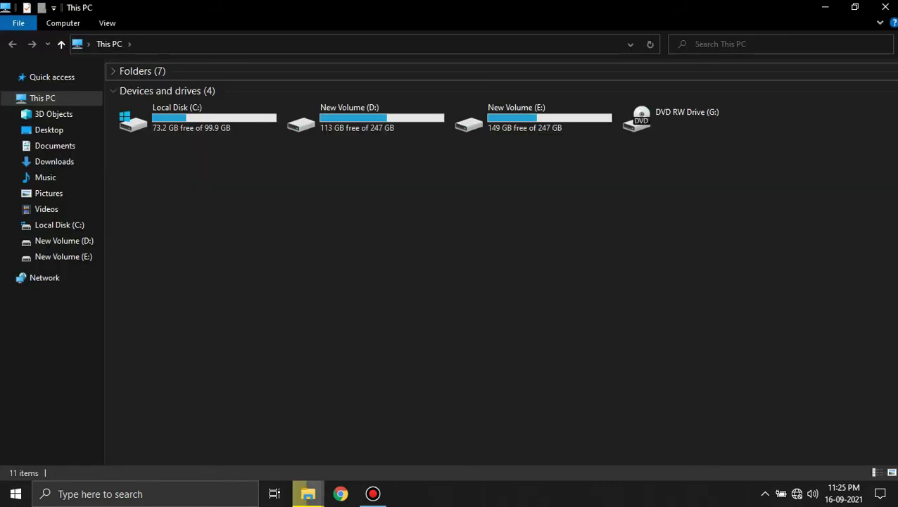
right_click(344, 211)
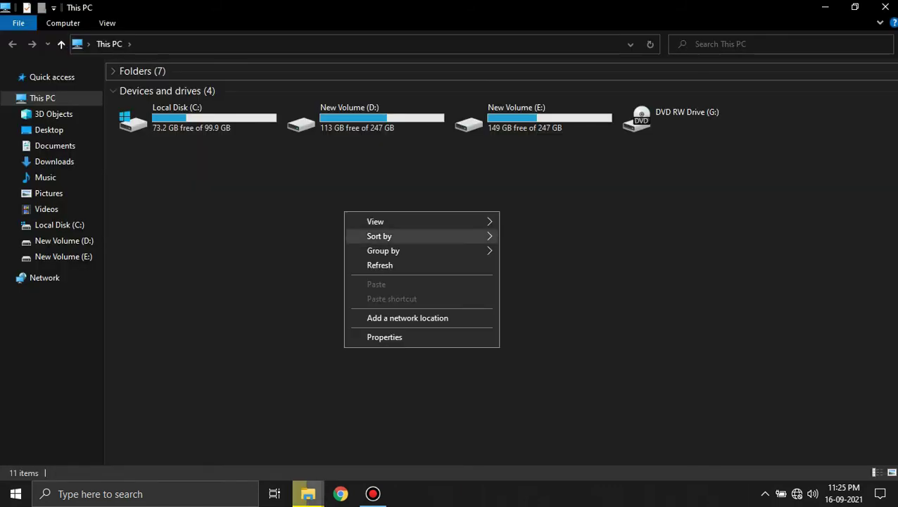
left_click(384, 337)
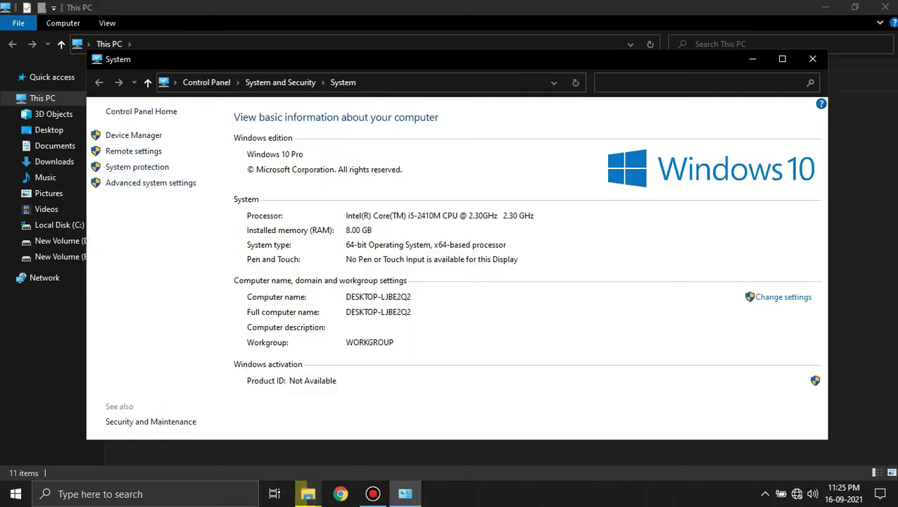
left_click(151, 183)
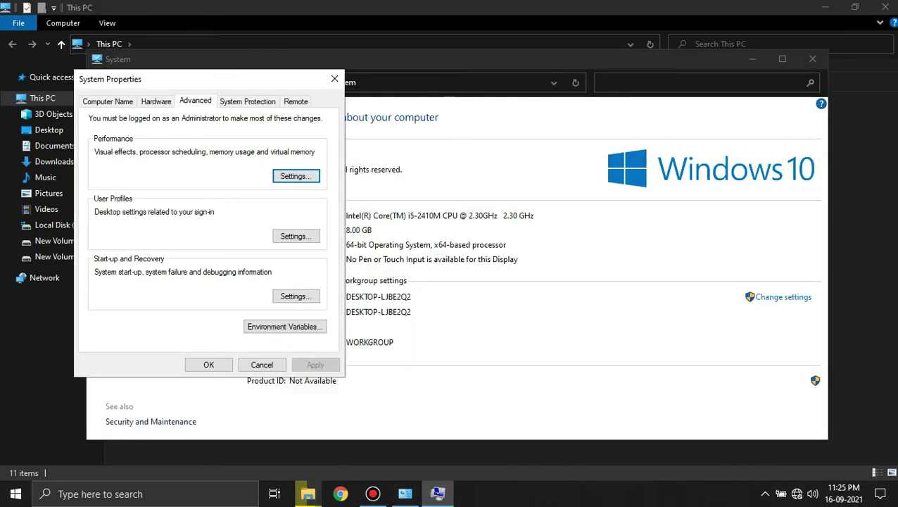
left_click(295, 176)
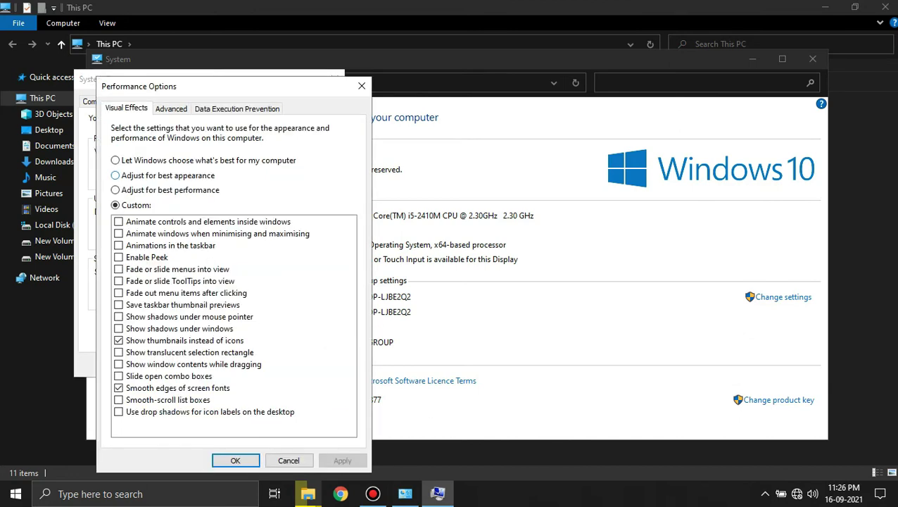
left_click(361, 86)
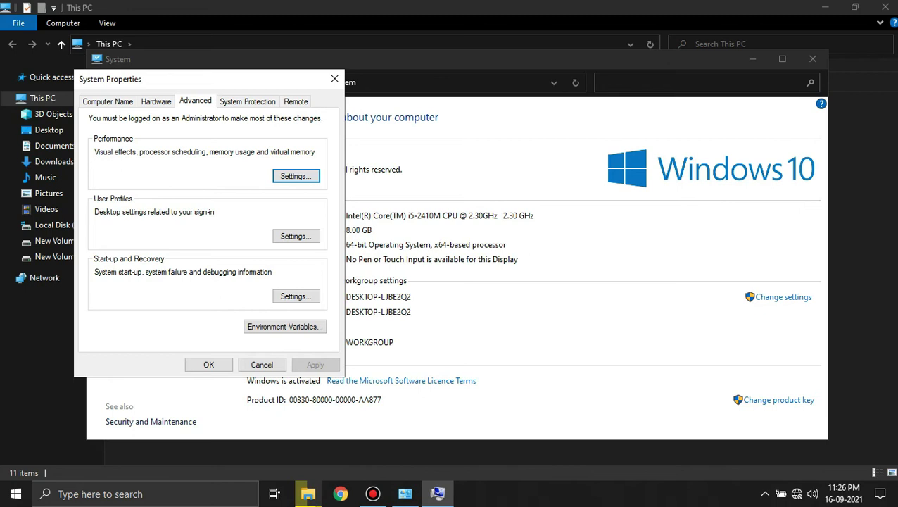
left_click_drag(176, 79, 147, 80)
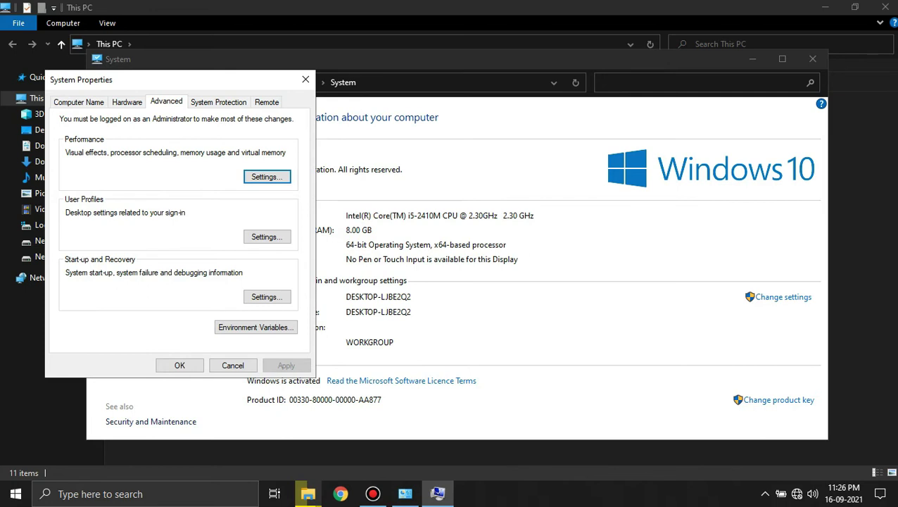
left_click(306, 79)
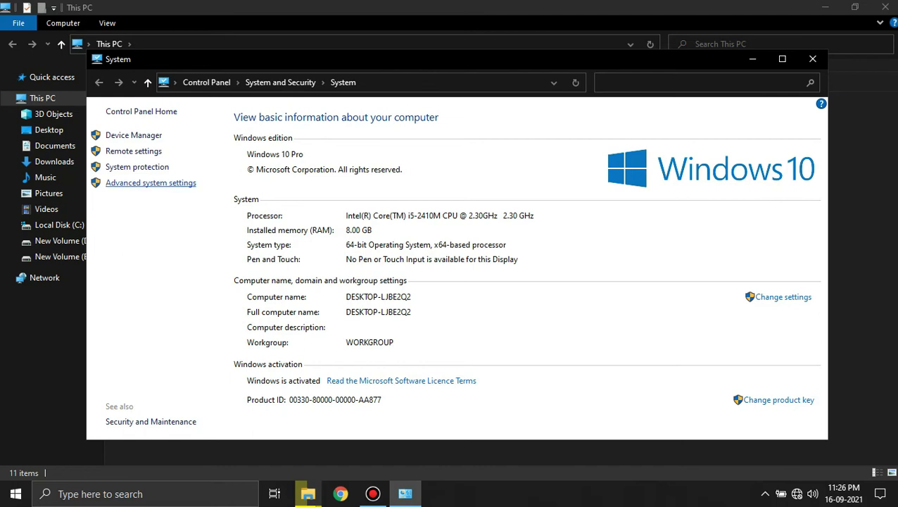
left_click(150, 182)
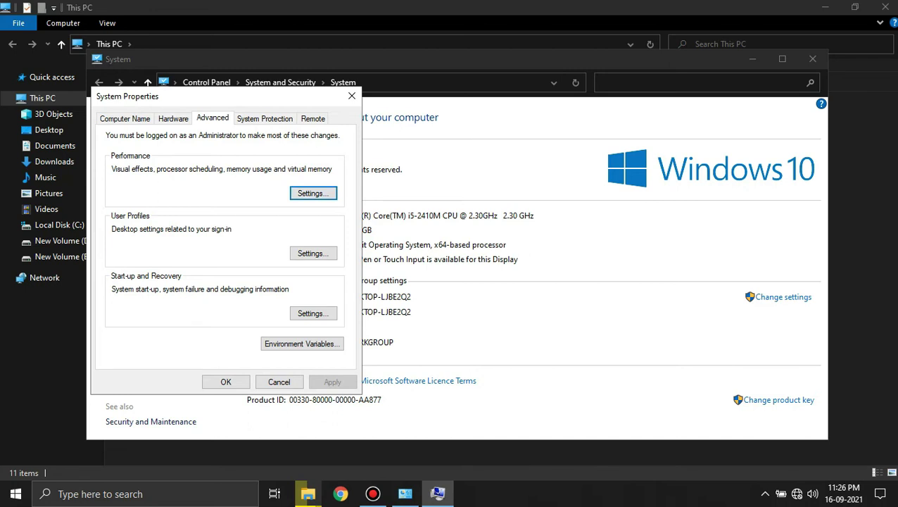
left_click(352, 96)
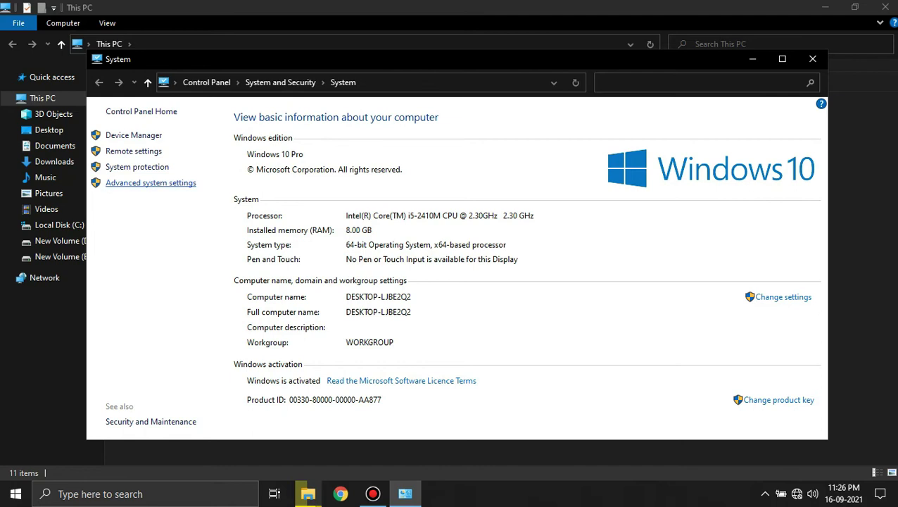
- Reopen Performance Options from the advanced system settings, select Programs for processor scheduling and open the virtual memory settings
left_click(150, 182)
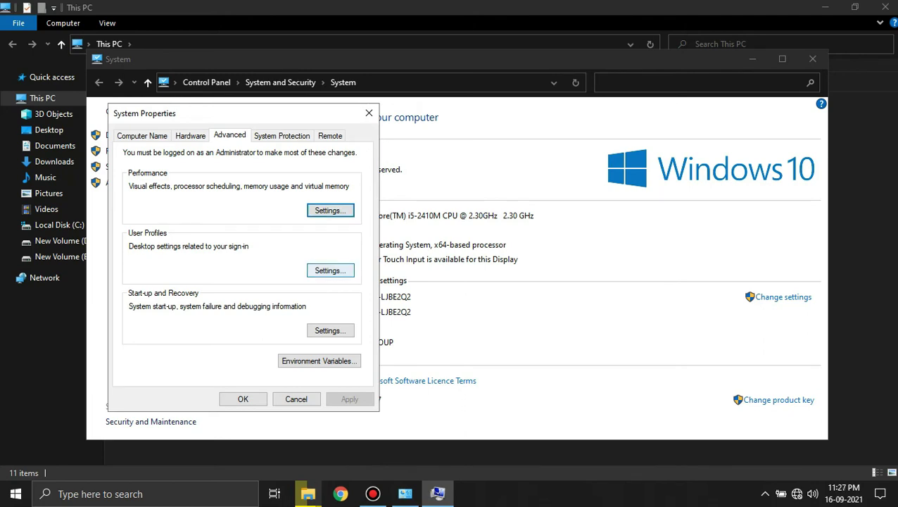
left_click(330, 210)
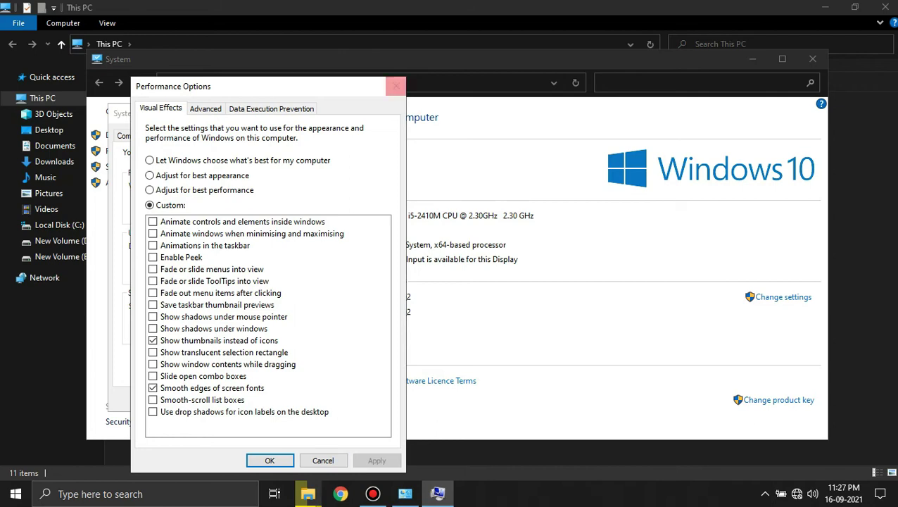
left_click(395, 86)
left_click(330, 209)
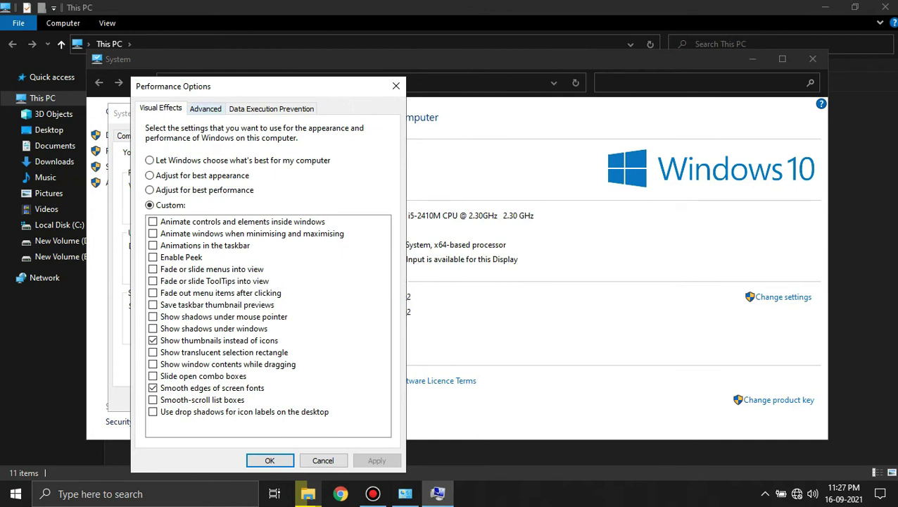
key("ctrl+Tab")
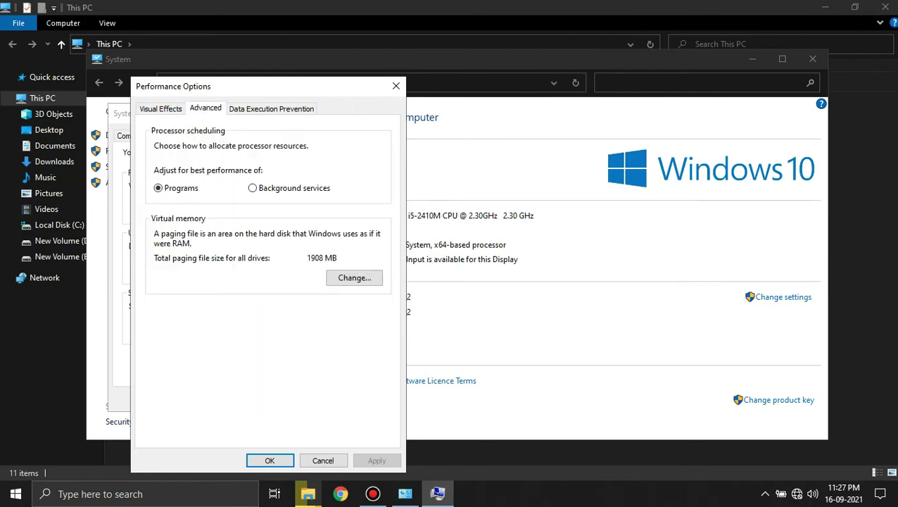
left_click(158, 188)
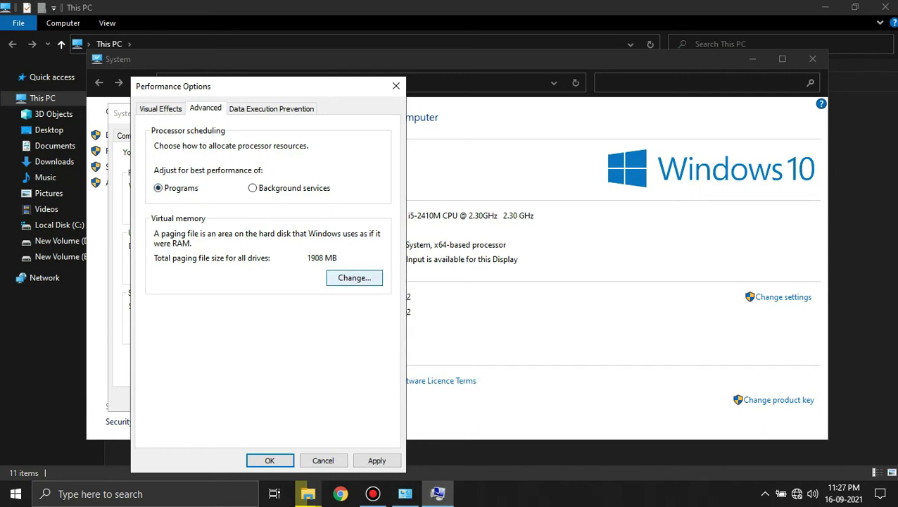
key("Return")
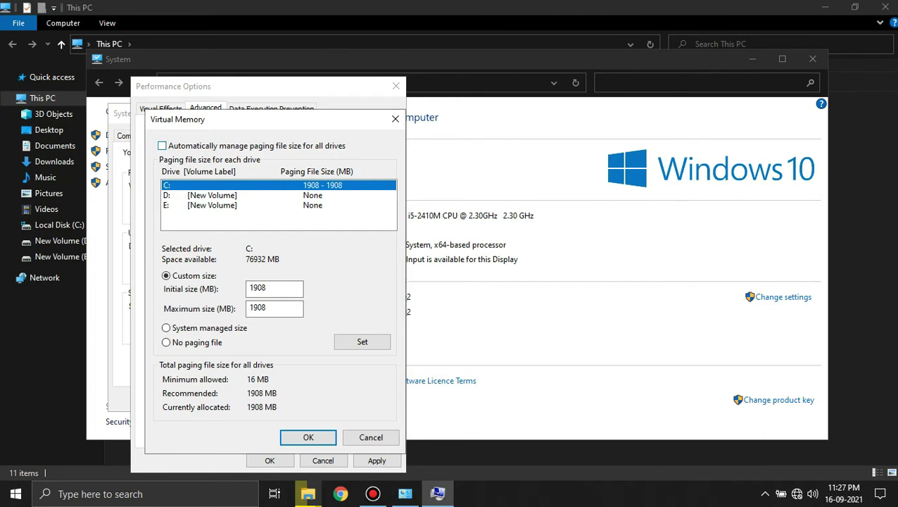
- Try automatic paging file management for all drives, switch it back off, and point out drive C:'s custom initial size
left_click(162, 146)
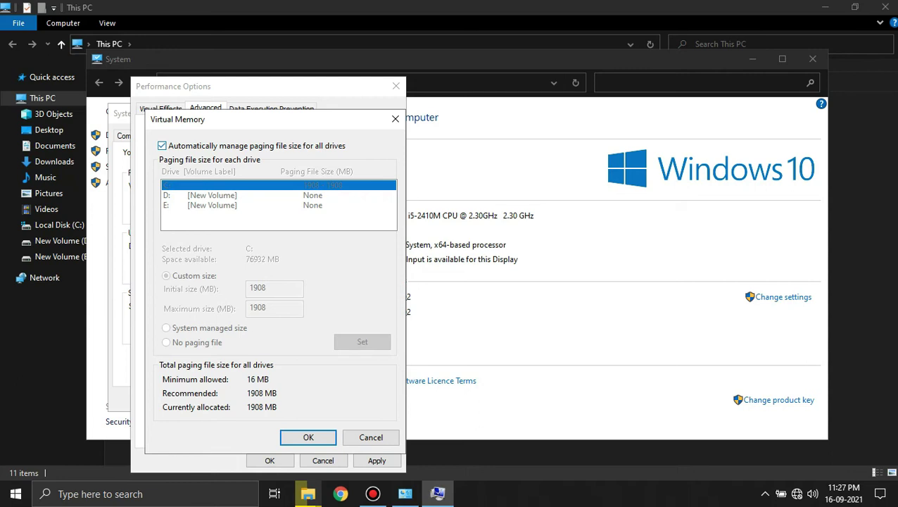
key("alt+a")
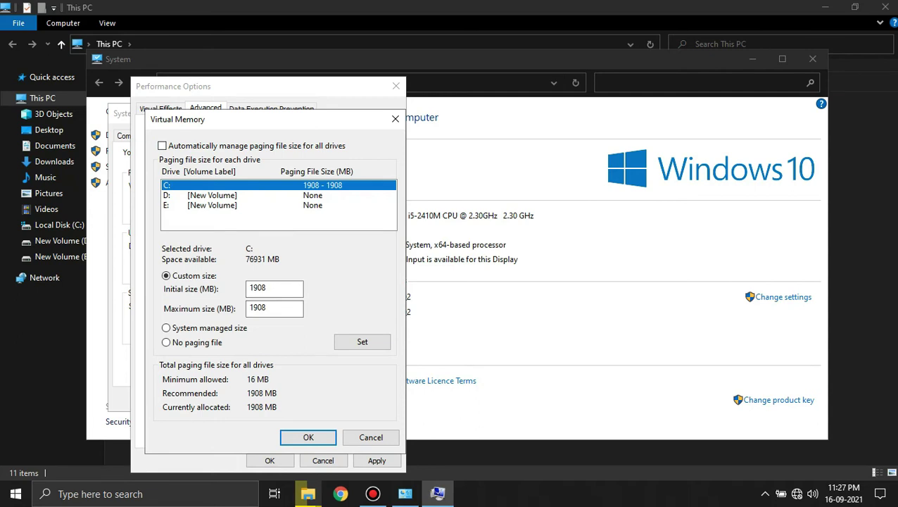
double_click(271, 288)
left_click(271, 288)
double_click(257, 287)
left_click(266, 288)
left_click(161, 146)
left_click(162, 145)
- Go over the custom initial size of drive C:'s paging file and accept the virtual memory settings
left_click(267, 288)
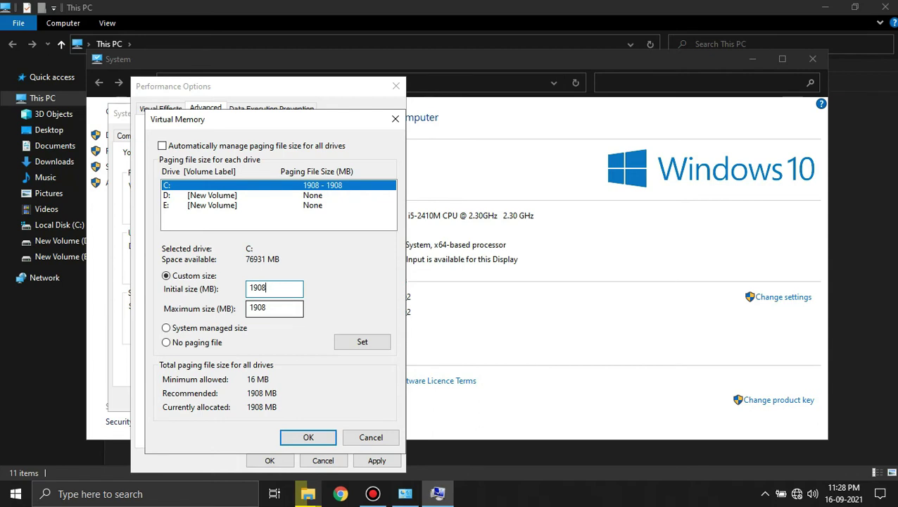
mouse_move(267, 287)
left_mouse_down()
mouse_move(249, 288)
mouse_move(268, 288)
left_mouse_up()
key("shift+Left")
key("shift+Home")
key("End")
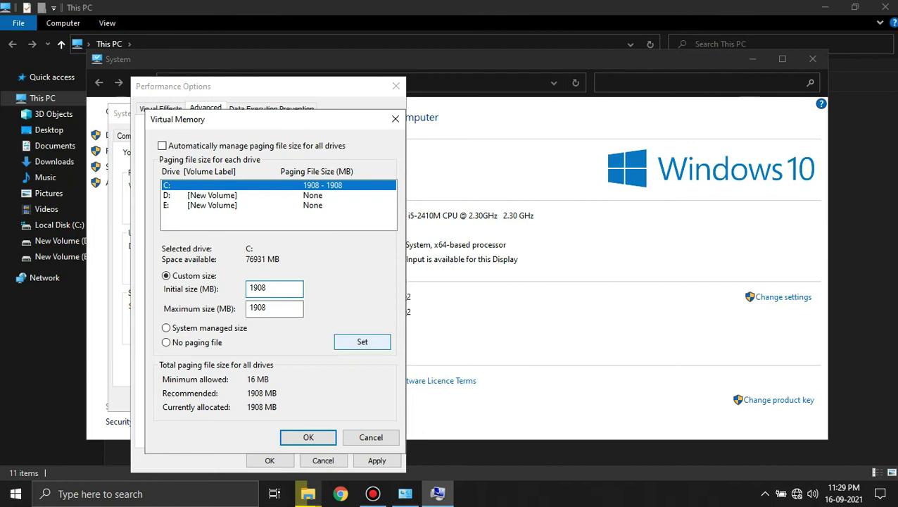
left_click(309, 437)
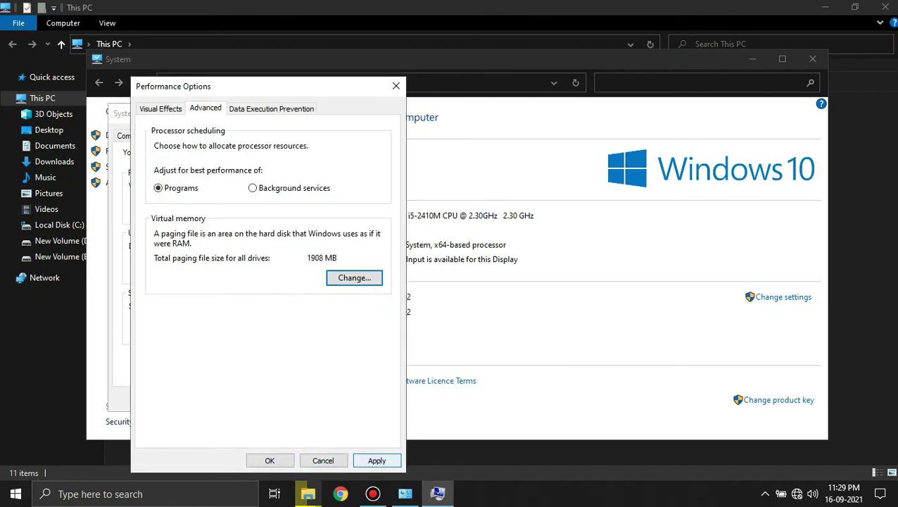
- Cancel Performance Options and System Properties, and close the System and This PC windows
left_click(323, 460)
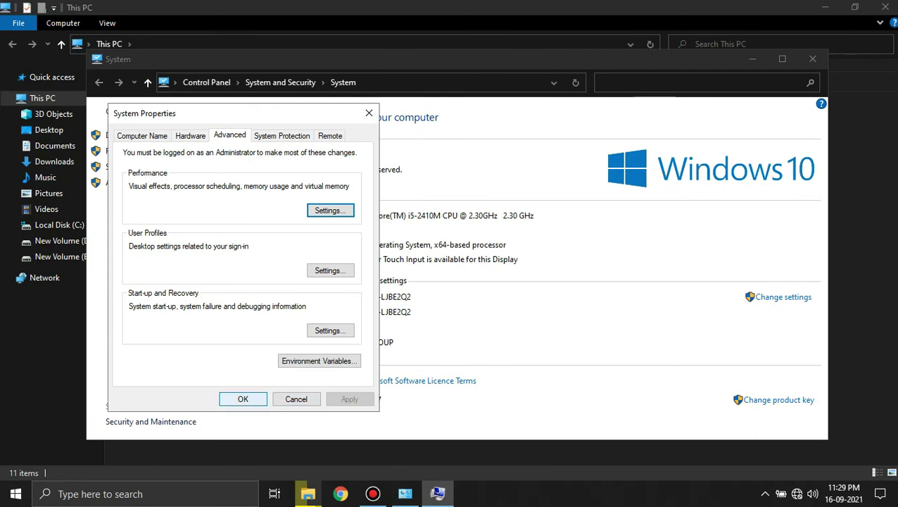
left_click(297, 399)
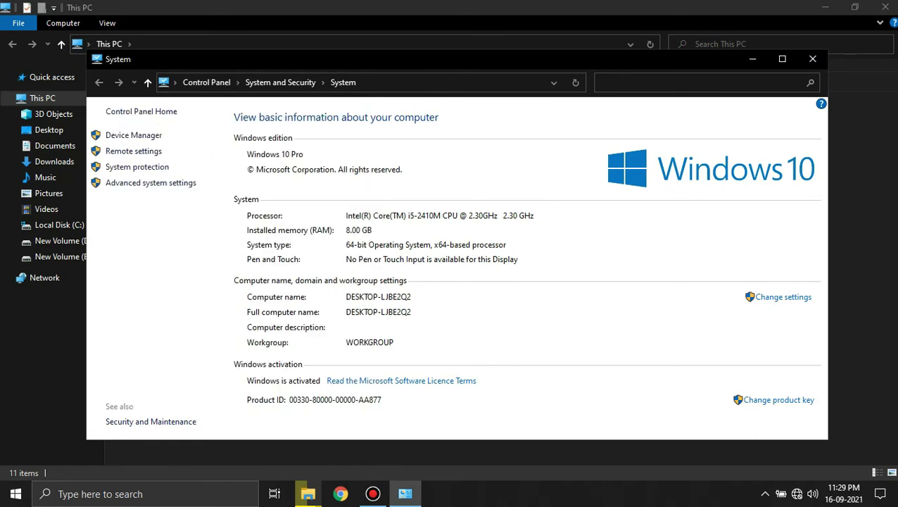
left_click(813, 59)
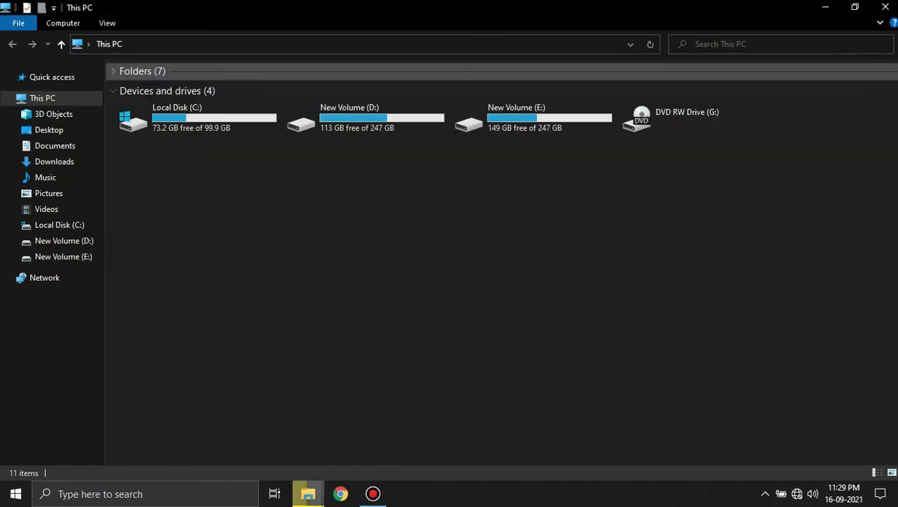
left_click(885, 7)
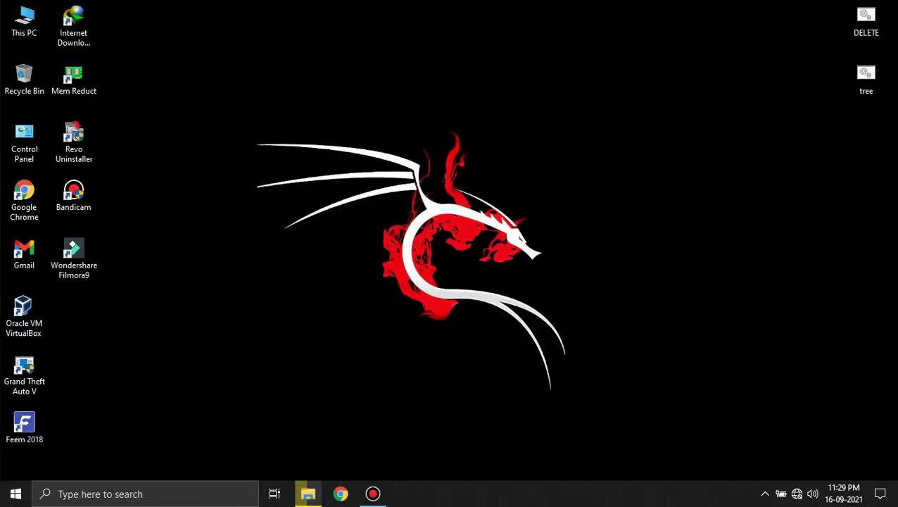
- Refresh the desktop, and open and close This PC
right_click(477, 96)
left_click(508, 136)
double_click(24, 21)
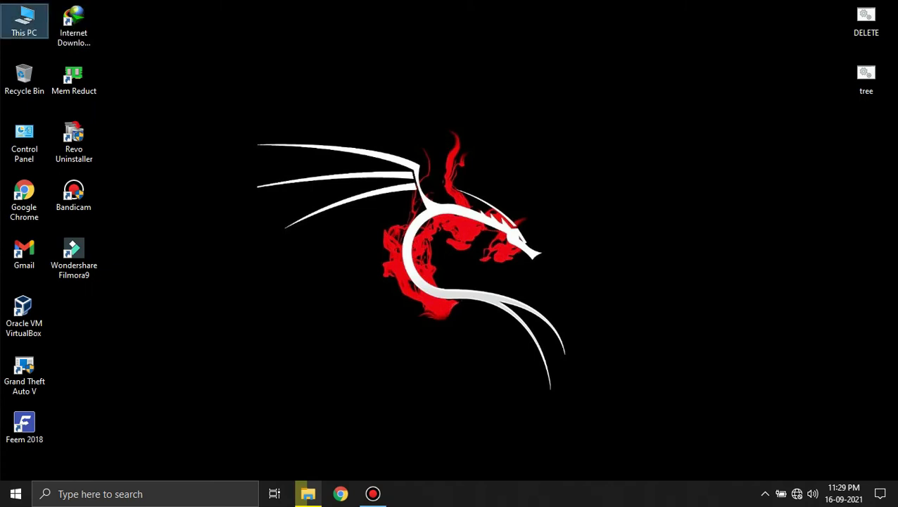
left_click(885, 7)
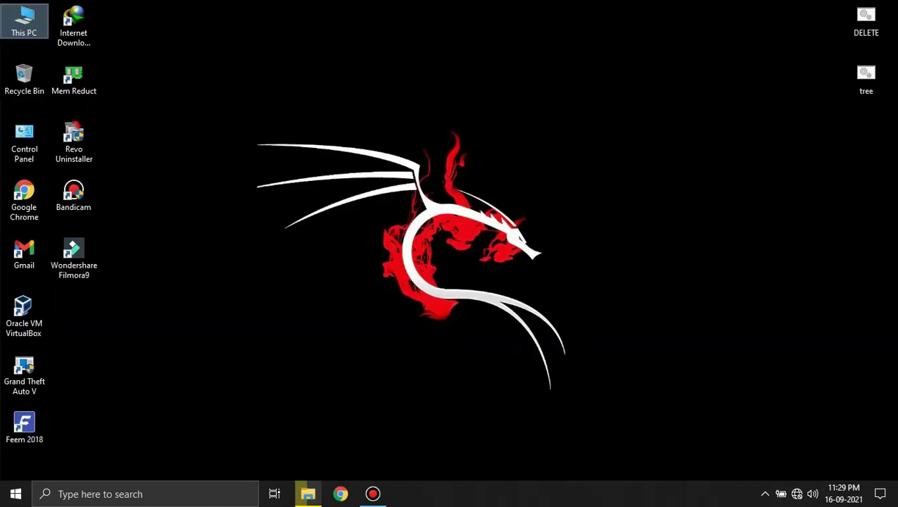
- Refresh the desktop, search Windows for "ba" and open the Background apps settings
right_click(307, 86)
left_click(334, 125)
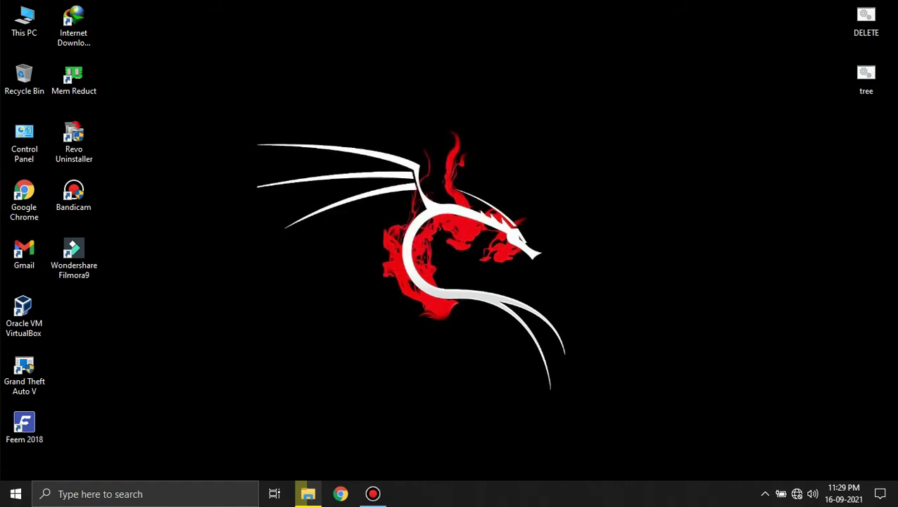
left_click(141, 494)
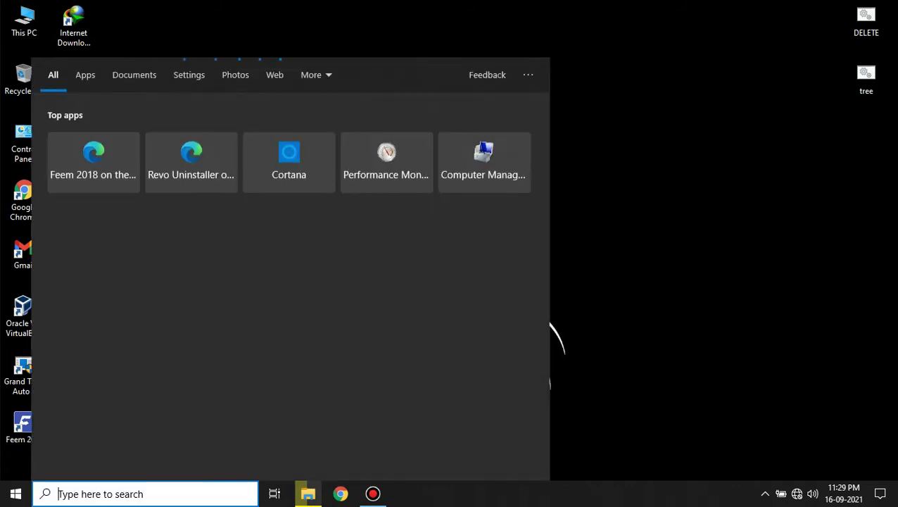
type("ba")
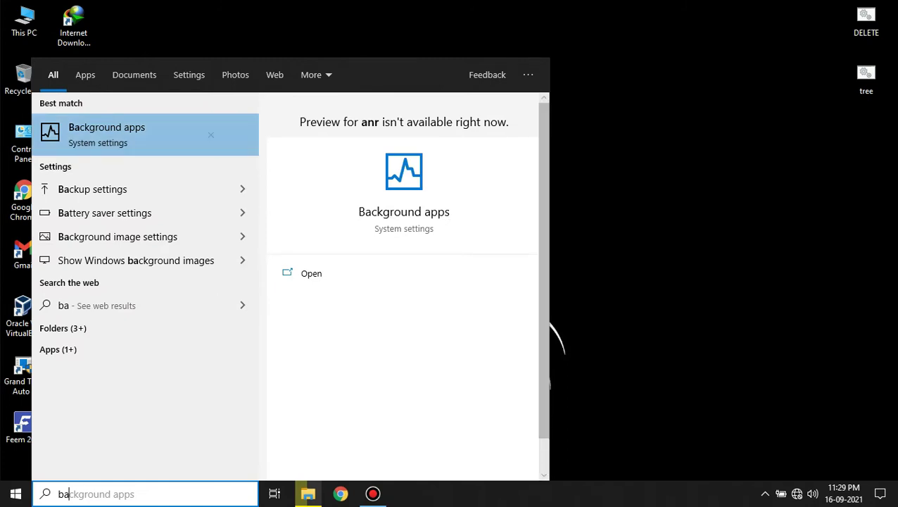
key("Return")
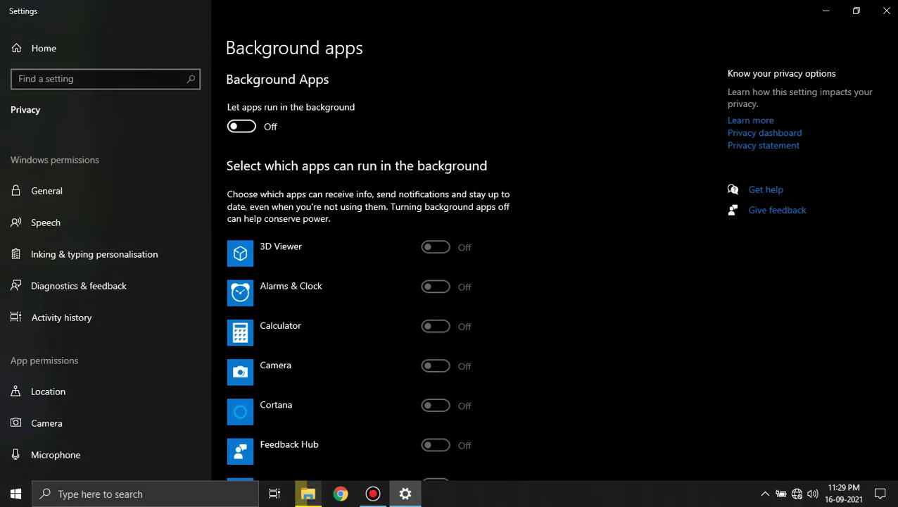
- Switch on letting apps run in the background and look through the whole list of individual apps
left_click(241, 126)
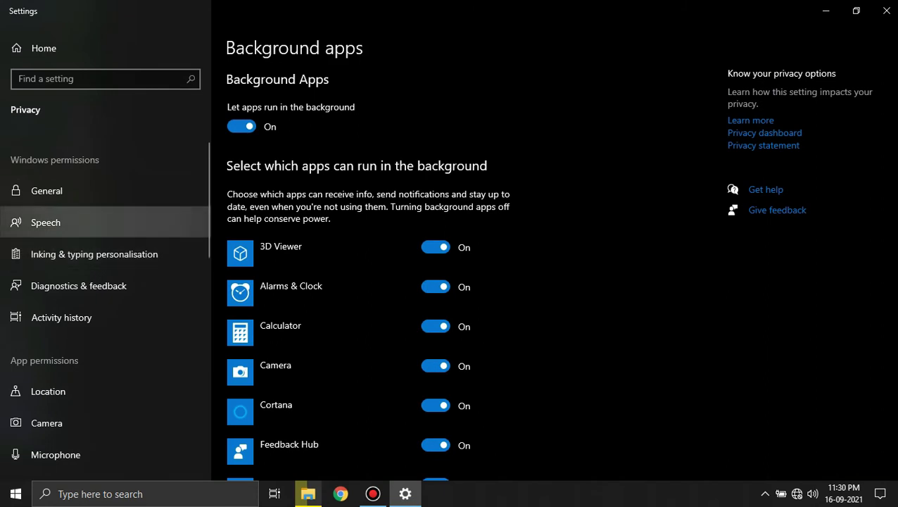
scroll(106, 348, "down", 3)
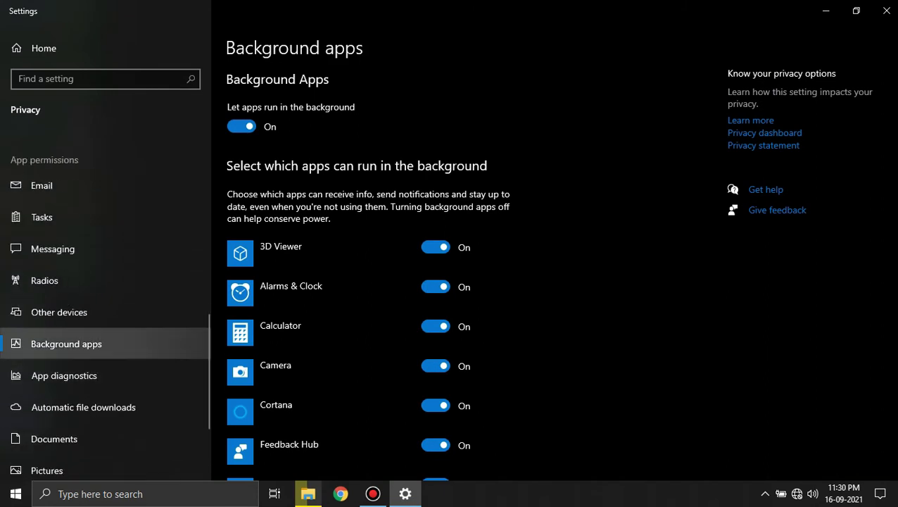
scroll(451, 281, "down", 10)
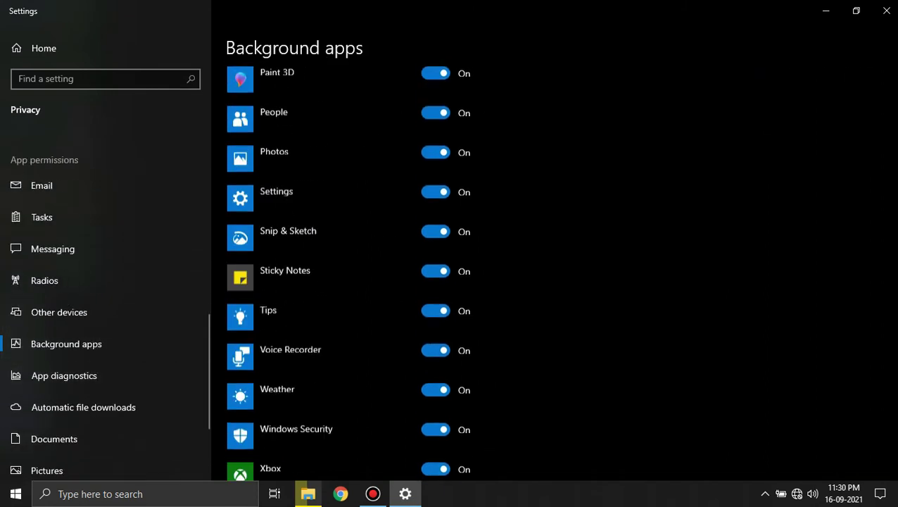
scroll(450, 281, "up", 10)
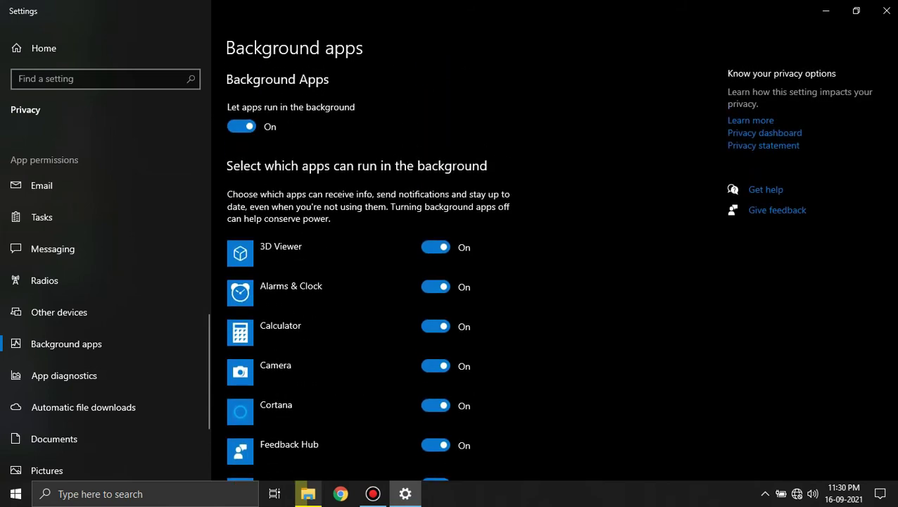
scroll(347, 272, "down", 10)
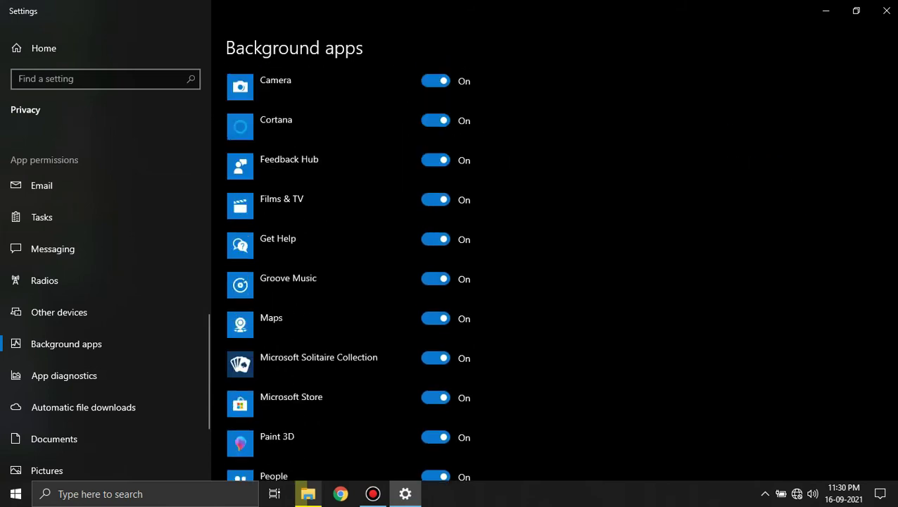
scroll(348, 272, "up", 8)
scroll(348, 271, "down", 3)
scroll(450, 272, "up", 4)
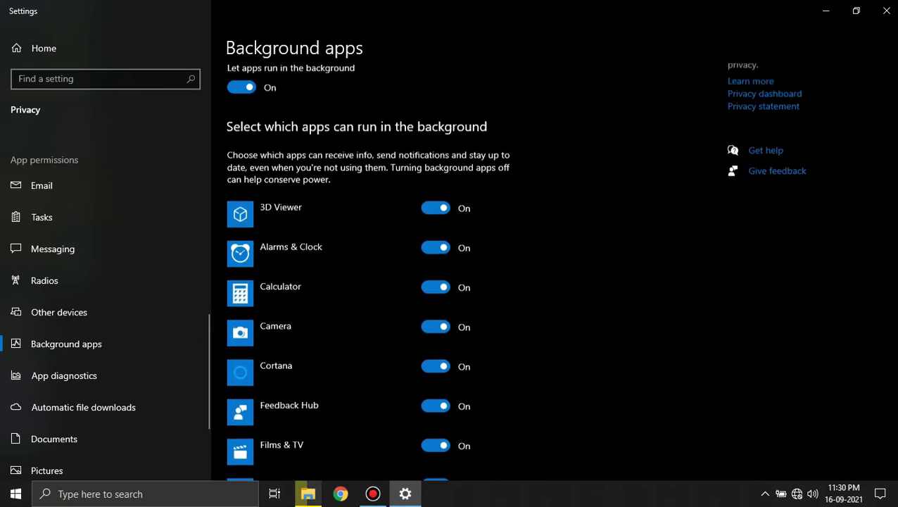
scroll(450, 272, "down", 2)
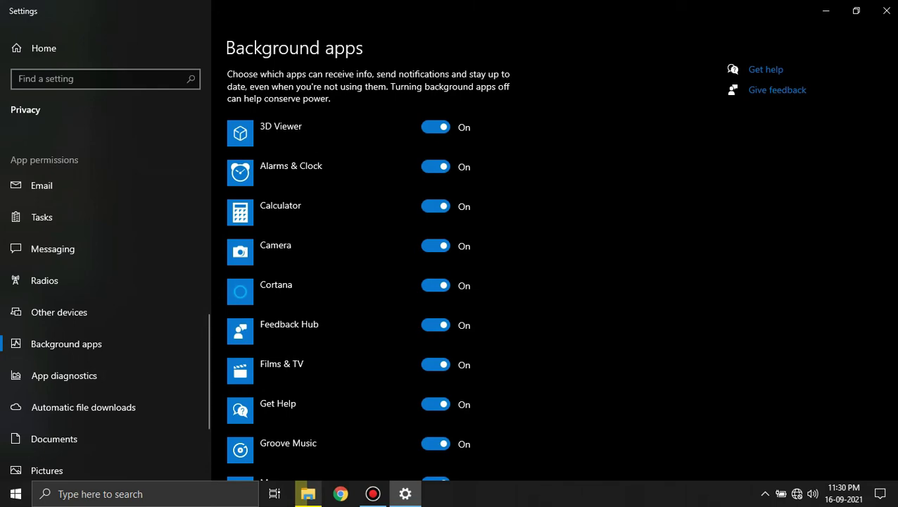
scroll(451, 272, "down", 10)
scroll(450, 271, "up", 10)
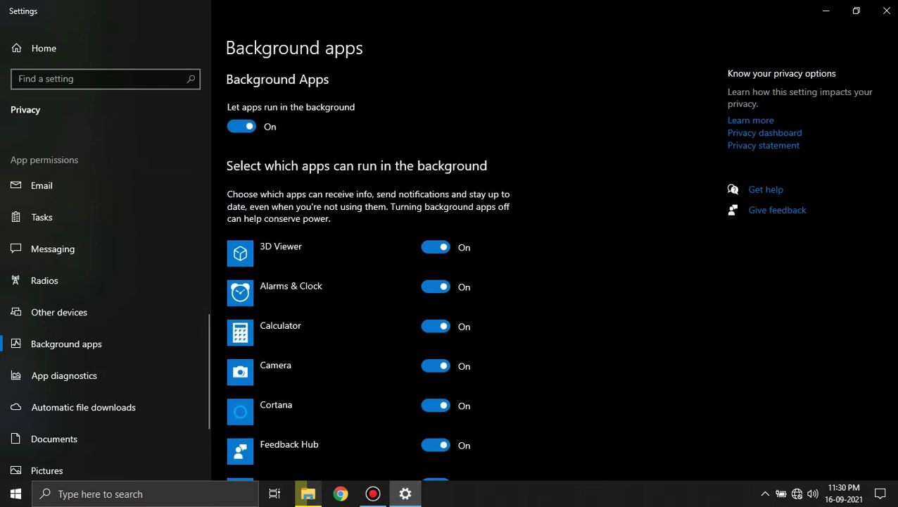
scroll(451, 272, "down", 10)
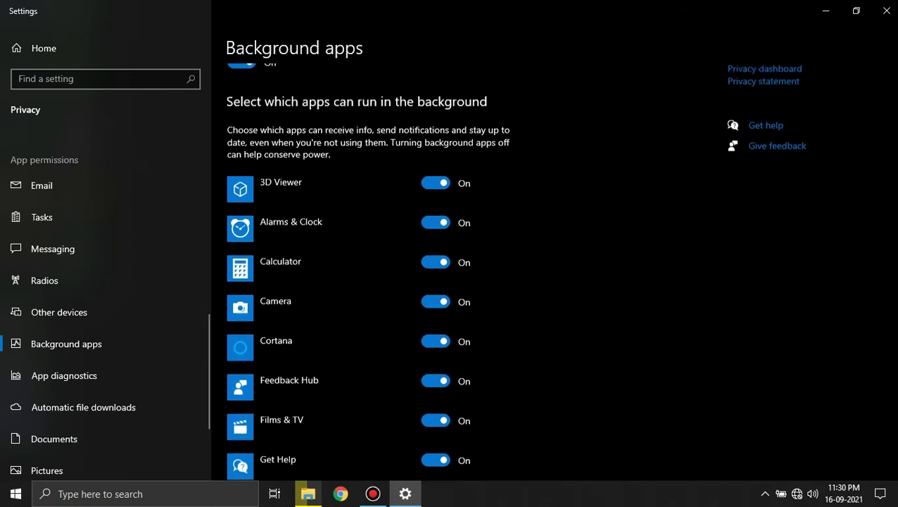
scroll(451, 272, "down", 2)
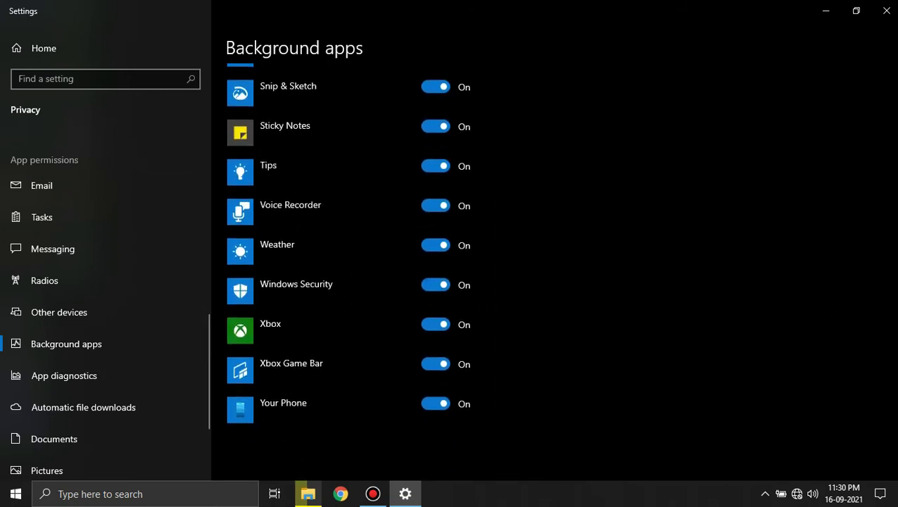
scroll(348, 272, "up", 8)
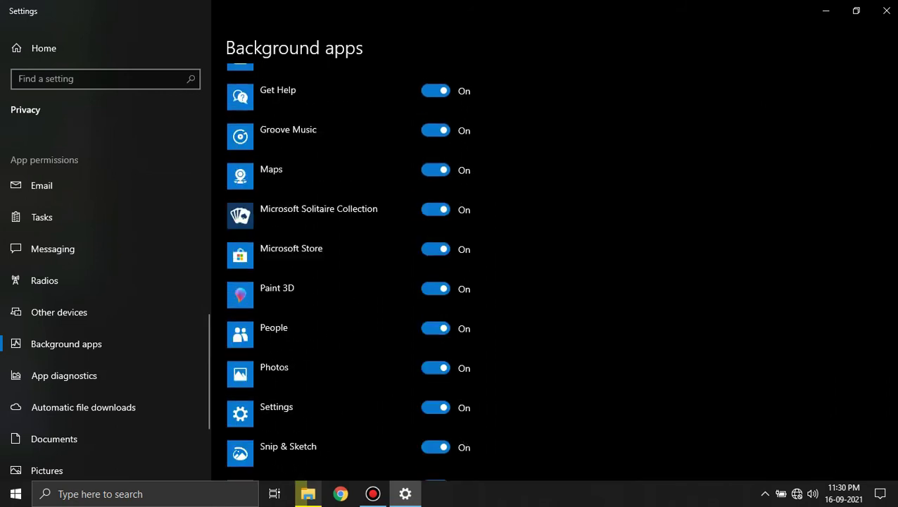
scroll(348, 272, "up", 3)
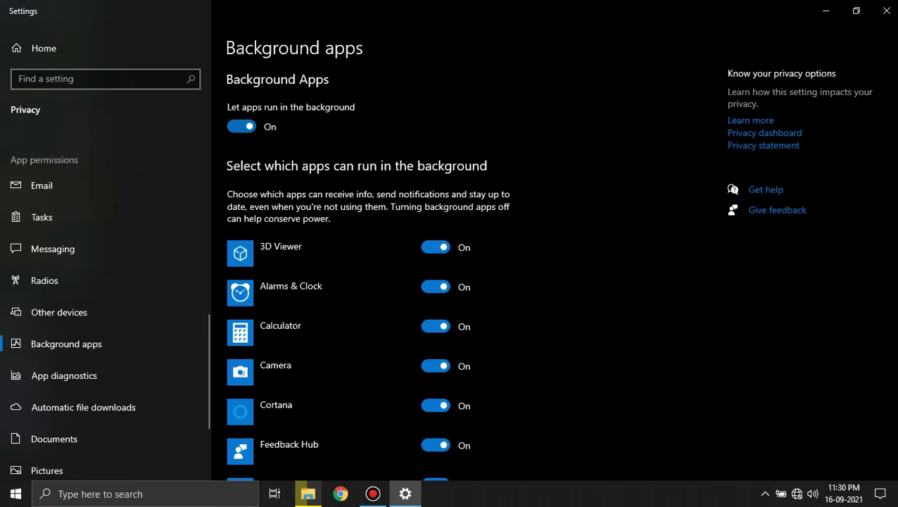
- Switch off letting apps run in the background and check the individual apps in the list
left_click(241, 126)
scroll(348, 272, "down", 10)
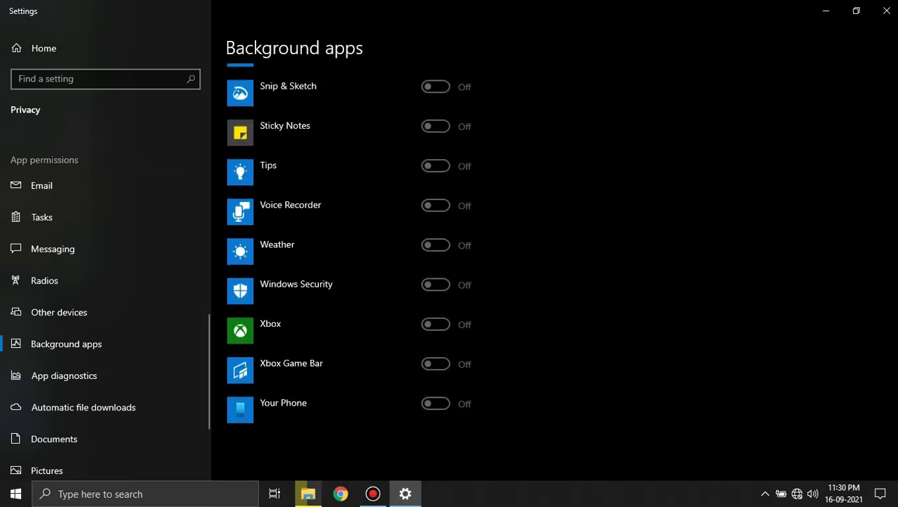
scroll(347, 271, "up", 10)
scroll(348, 272, "down", 10)
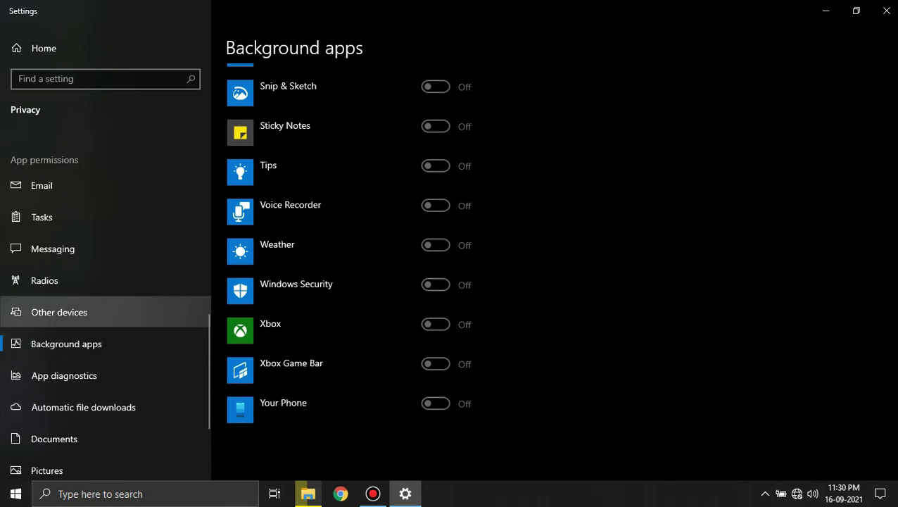
- Review the Radios, Messaging, Tasks, and Diagnostics & feedback privacy settings
left_click(44, 280)
left_click(53, 249)
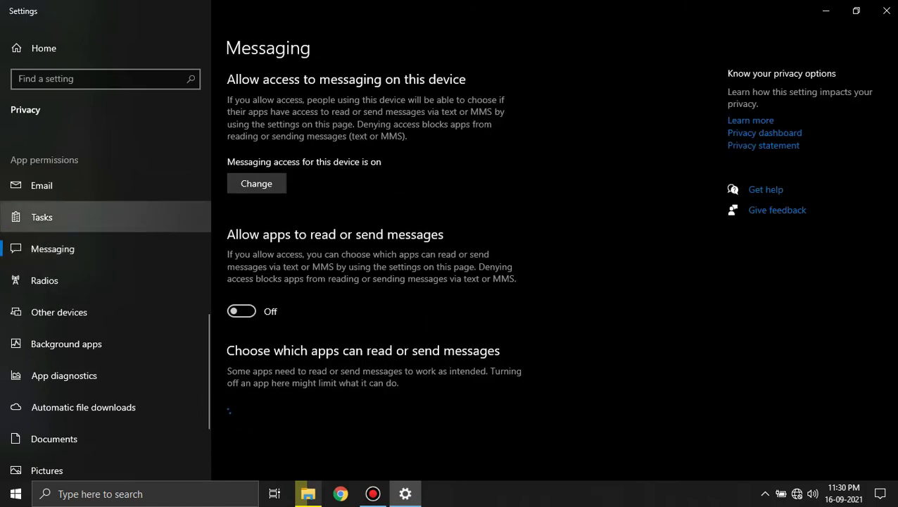
left_click(41, 217)
scroll(53, 249, "up", 6)
scroll(105, 285, "down", 1)
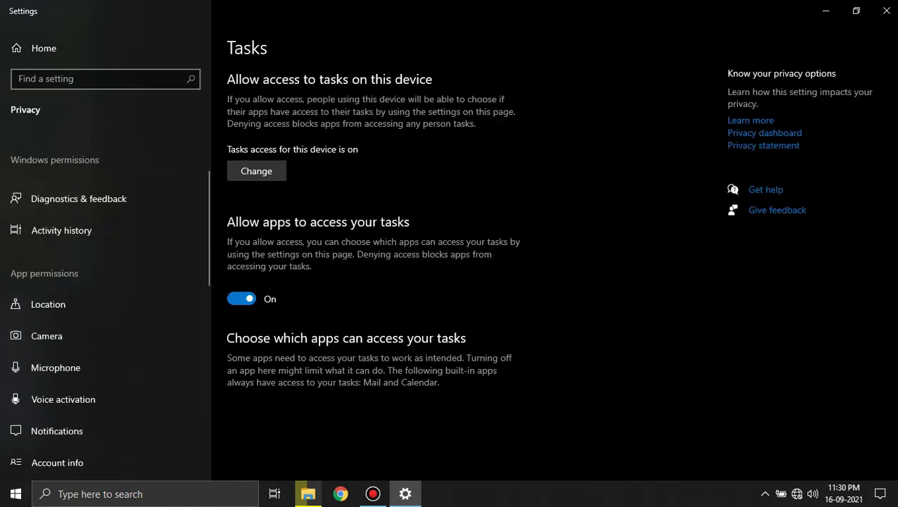
scroll(105, 253, "up", 1)
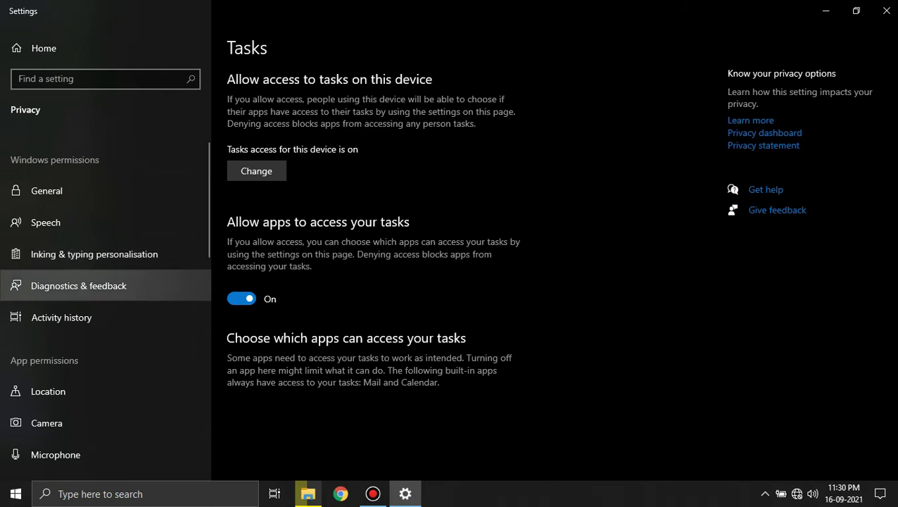
left_click(71, 285)
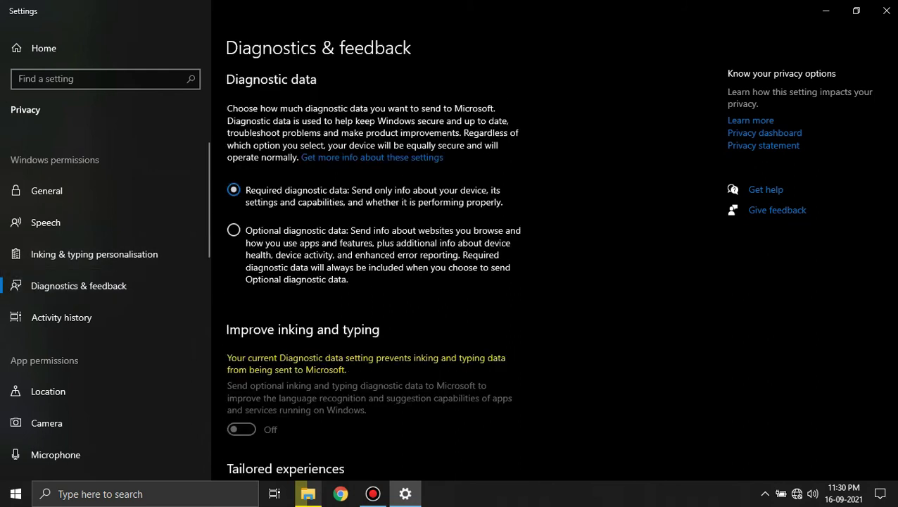
- Stop storing activity history on this device and clear the existing activity history
left_click(62, 317)
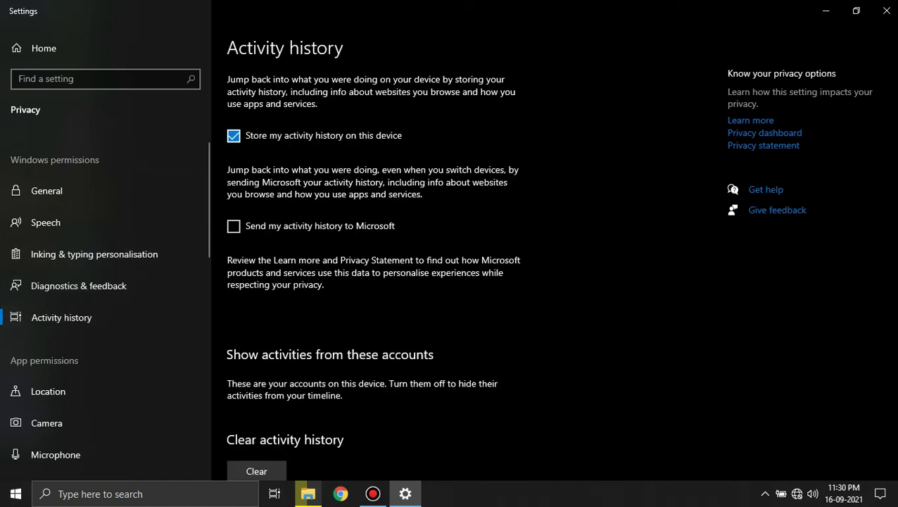
left_click(233, 135)
scroll(373, 281, "down", 2)
left_click(256, 385)
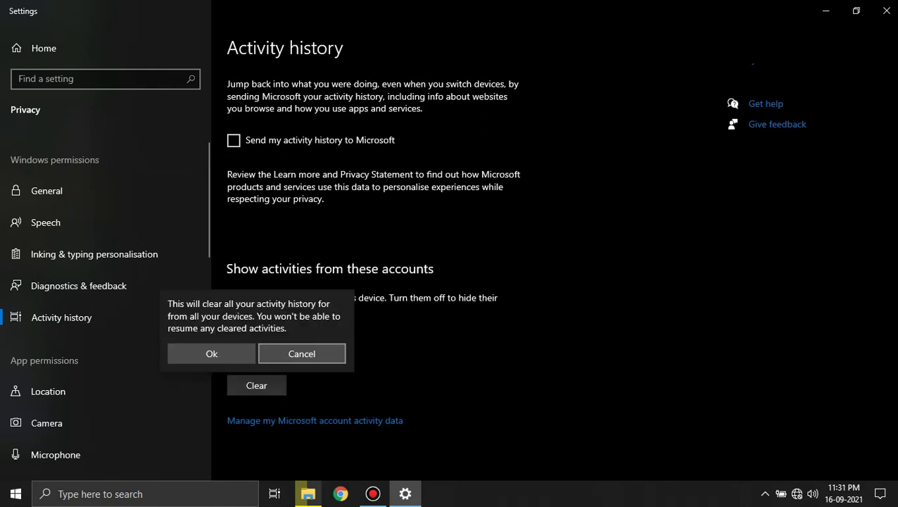
left_click(211, 352)
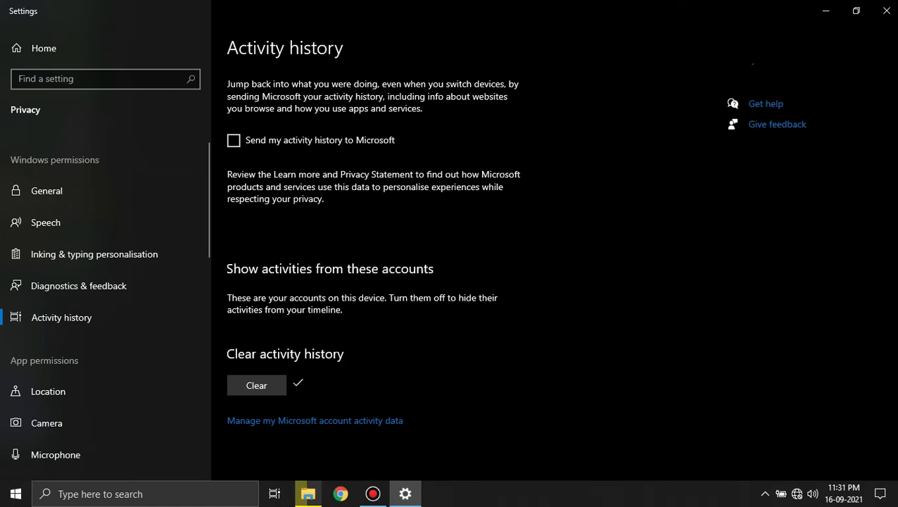
- Review the Location permissions, including default location and location history, and the Camera permissions
scroll(71, 338, "down", 3)
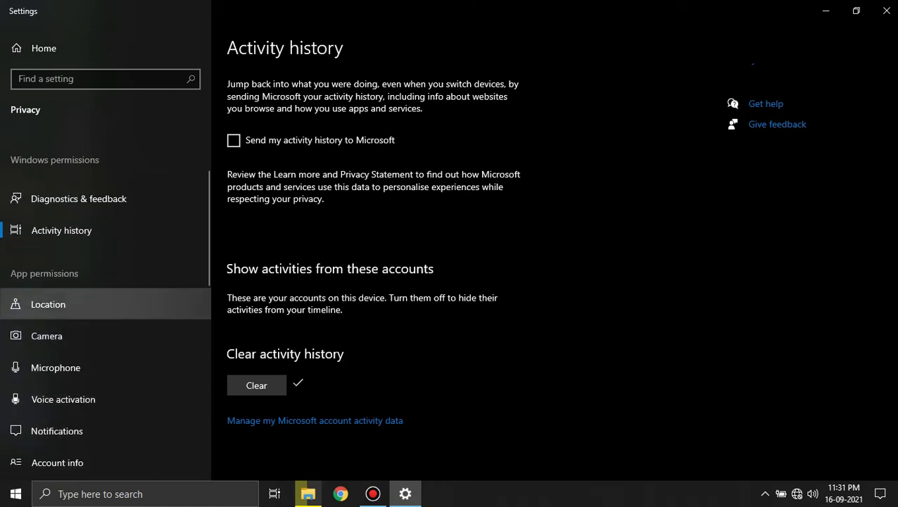
left_click(48, 304)
scroll(373, 282, "down", 5)
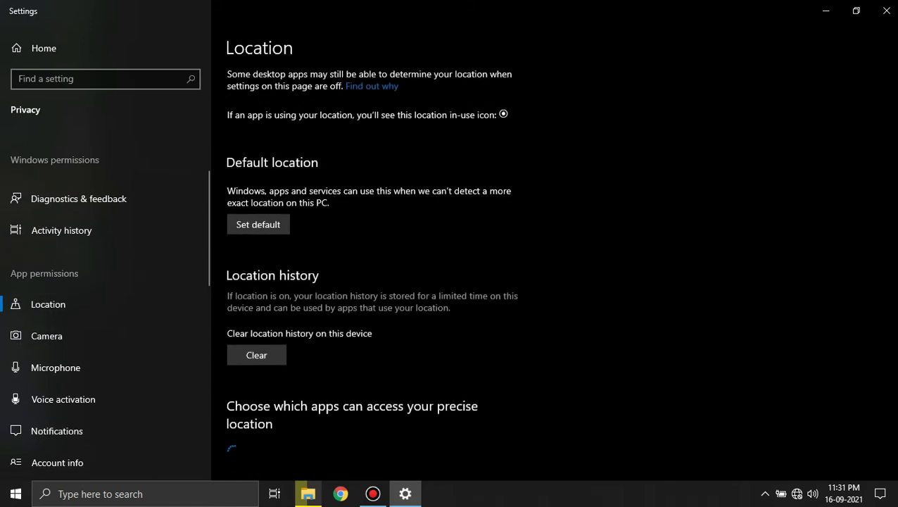
scroll(373, 282, "up", 3)
left_click(47, 336)
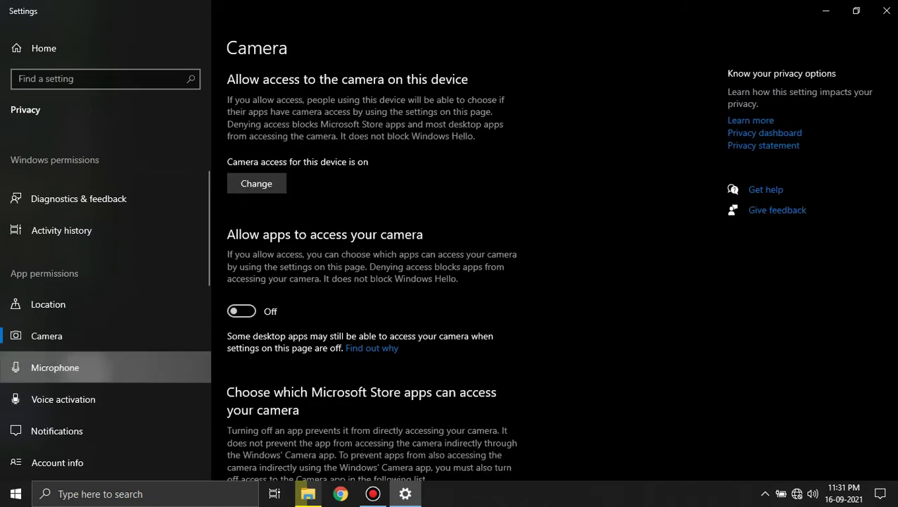
- Switch off app access to the microphone and open the Voice activation permissions
left_click(56, 368)
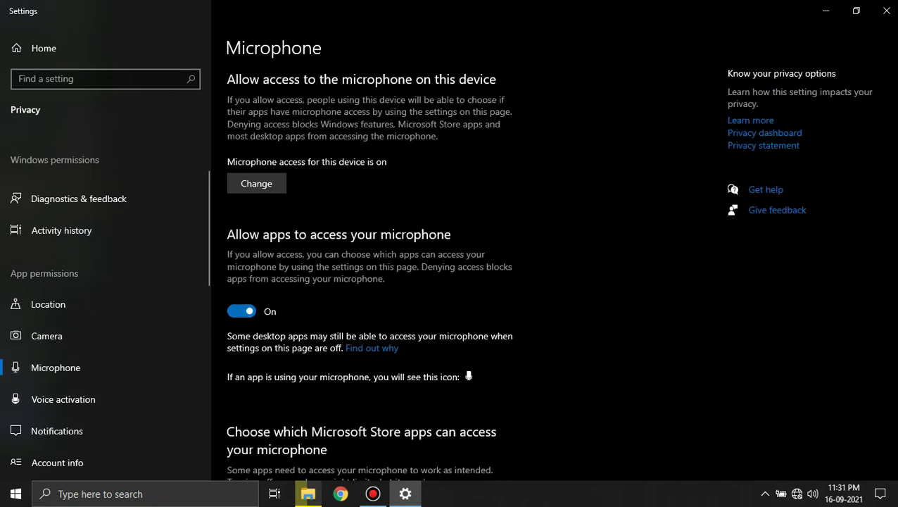
left_click(241, 311)
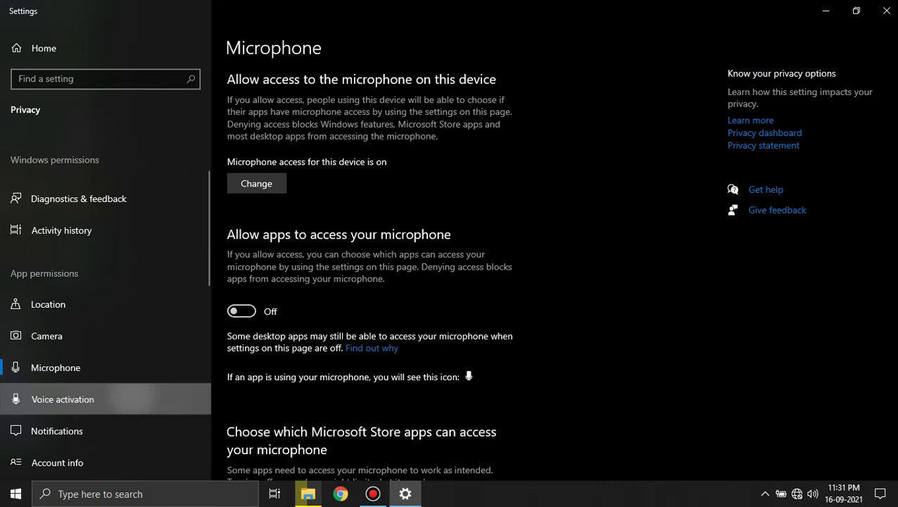
left_click(134, 399)
- Review the app permissions for Account info, Calendar, Phone calls and Call history
scroll(134, 394, "down", 3)
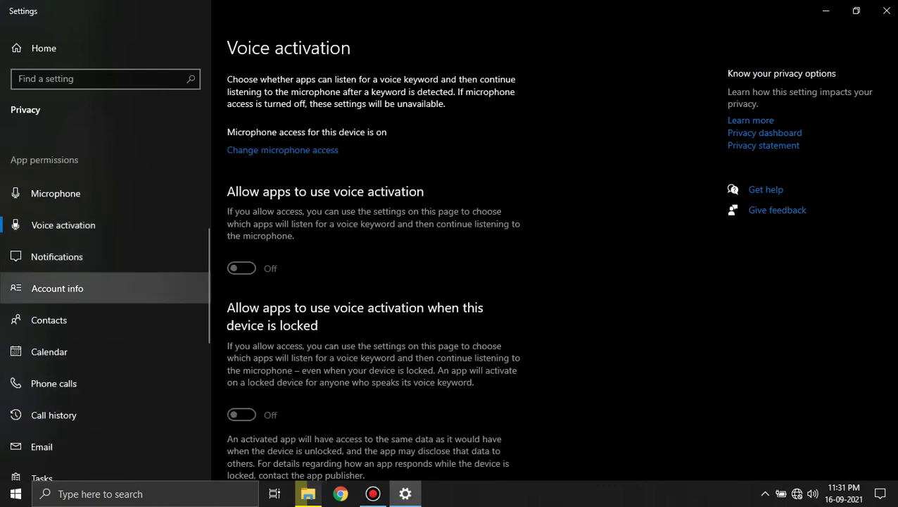
left_click(57, 288)
left_click(50, 352)
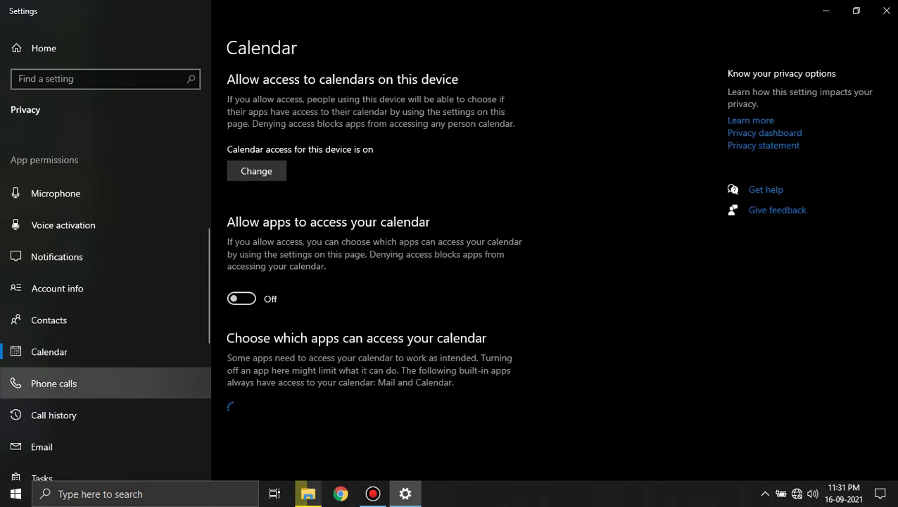
left_click(54, 383)
left_click(54, 415)
- Review the app permissions for File system, Videos, Pictures, Documents and Automatic file downloads
scroll(105, 405, "down", 5)
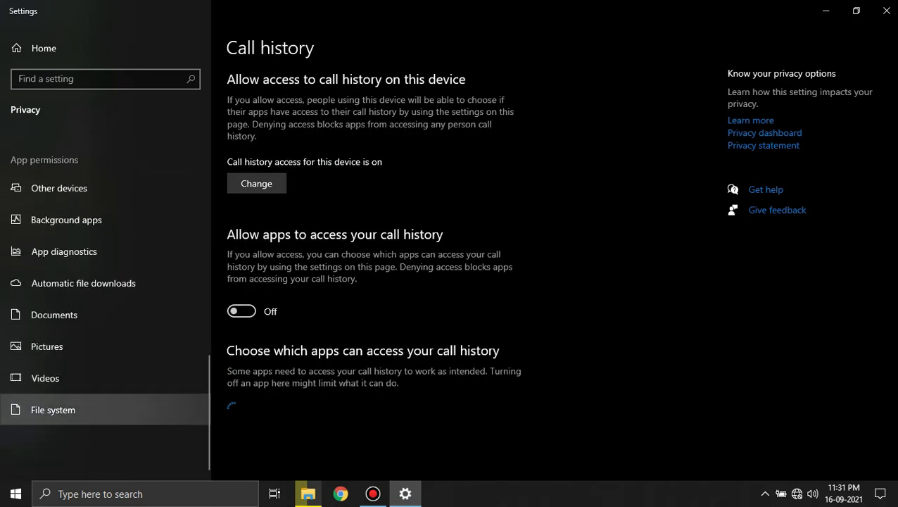
left_click(53, 409)
left_click(45, 378)
left_click(46, 346)
left_click(53, 314)
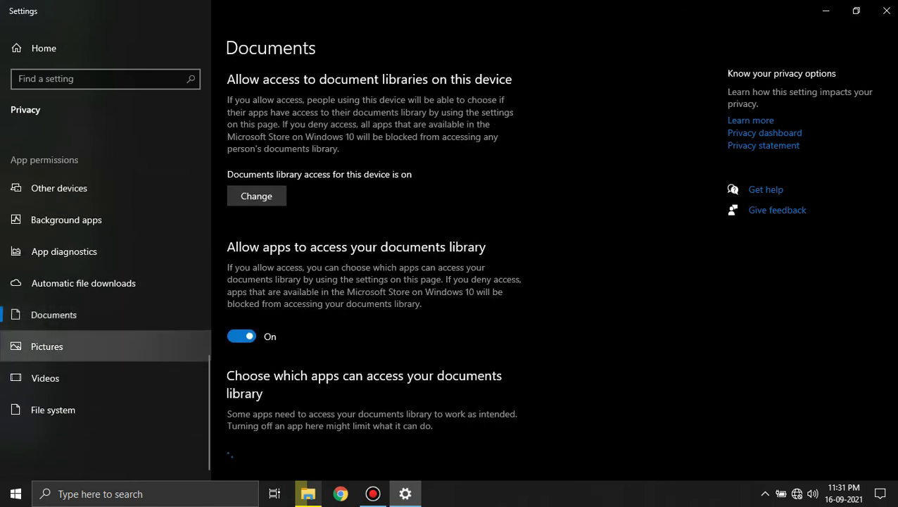
left_click(83, 283)
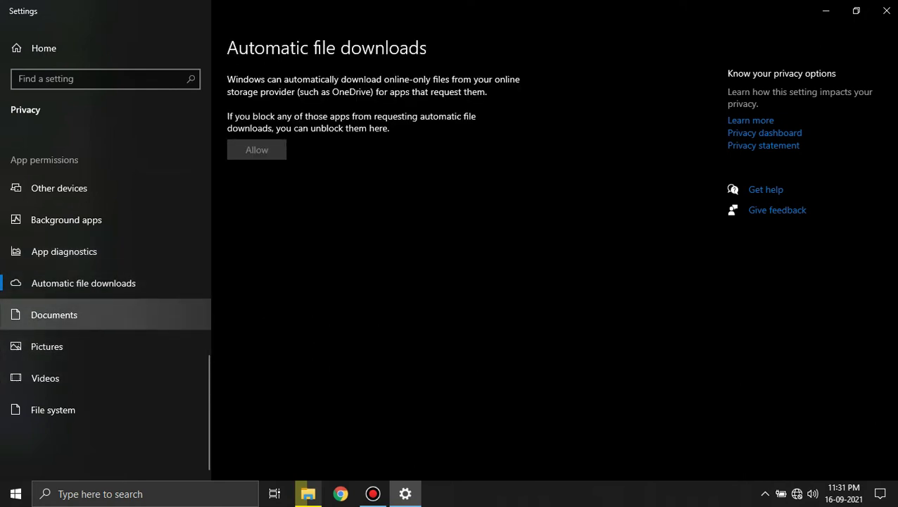
- Review the Documents library permissions for this device and for individual apps
left_click(53, 315)
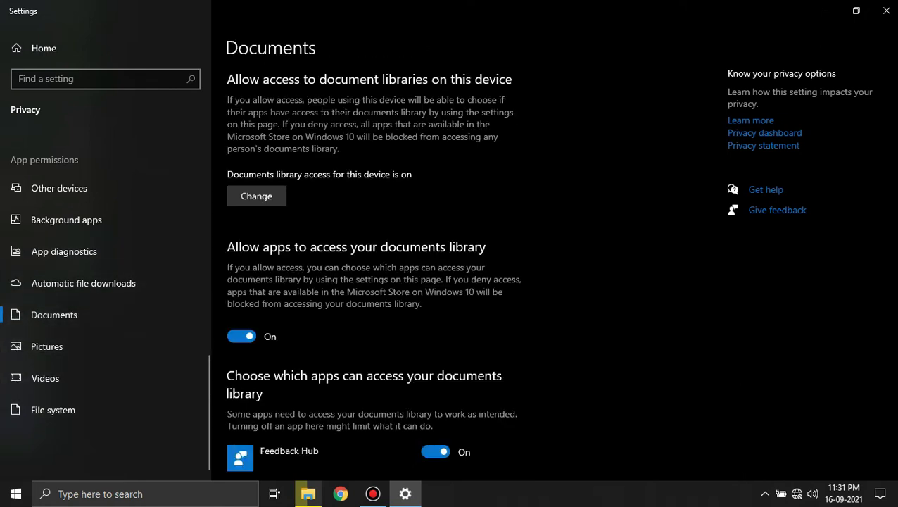
scroll(514, 267, "down", 4)
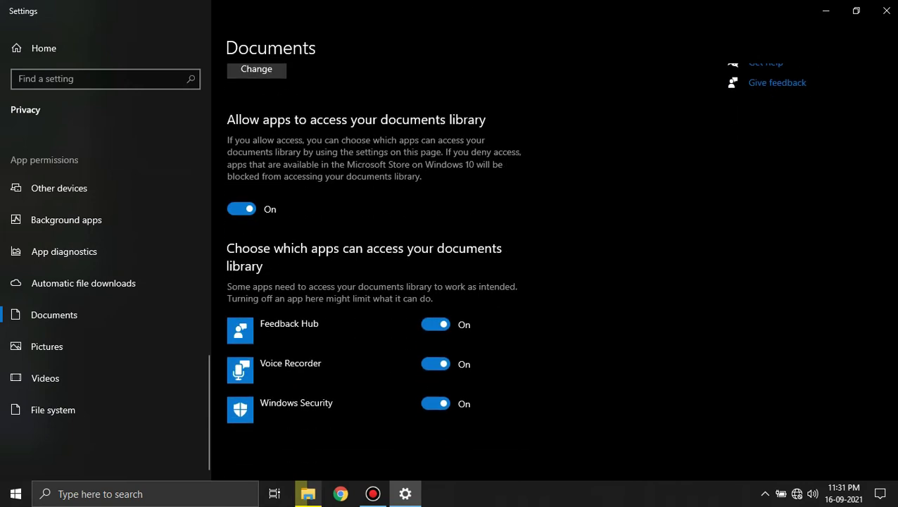
scroll(514, 267, "up", 4)
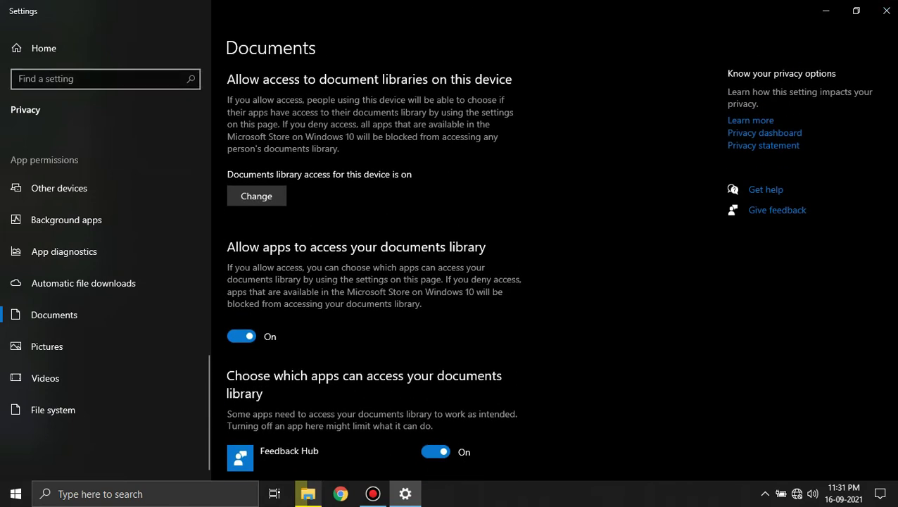
- Go to the System settings and review the Focus assist options with their automatic rules and the Power & sleep page
left_click(42, 48)
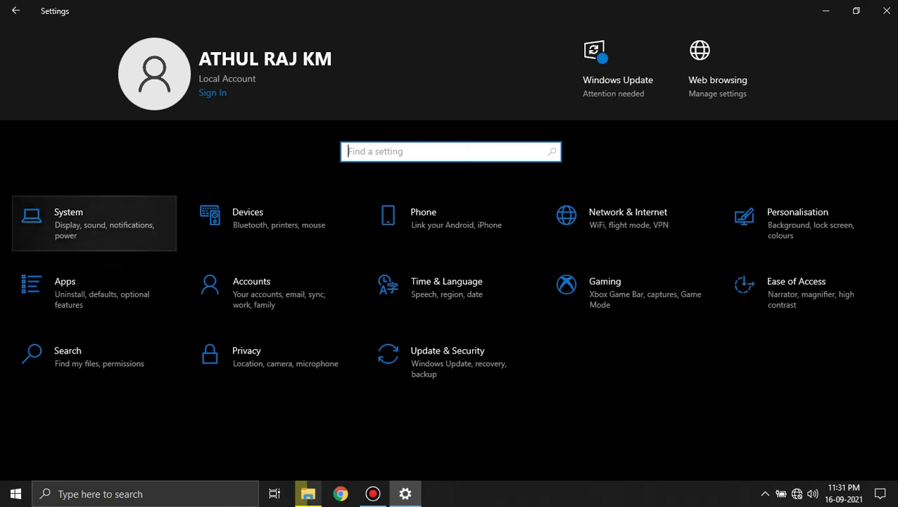
left_click(68, 218)
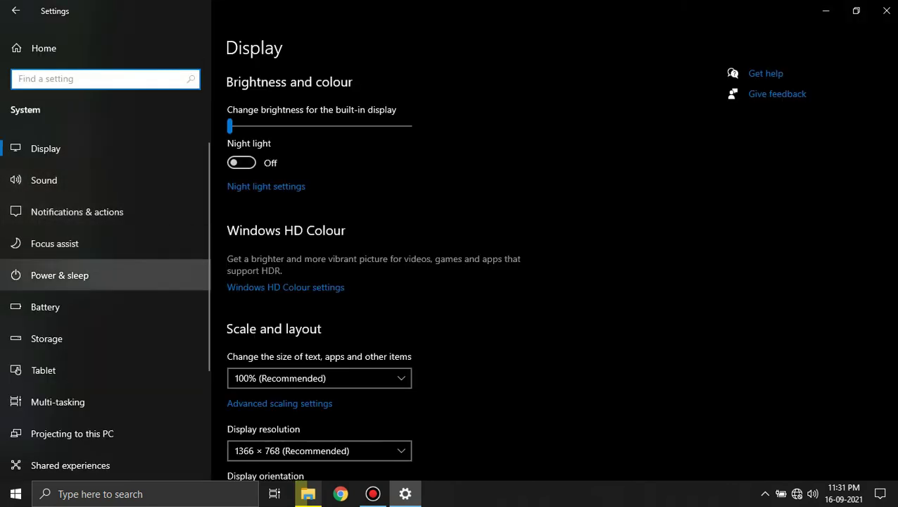
left_click(54, 243)
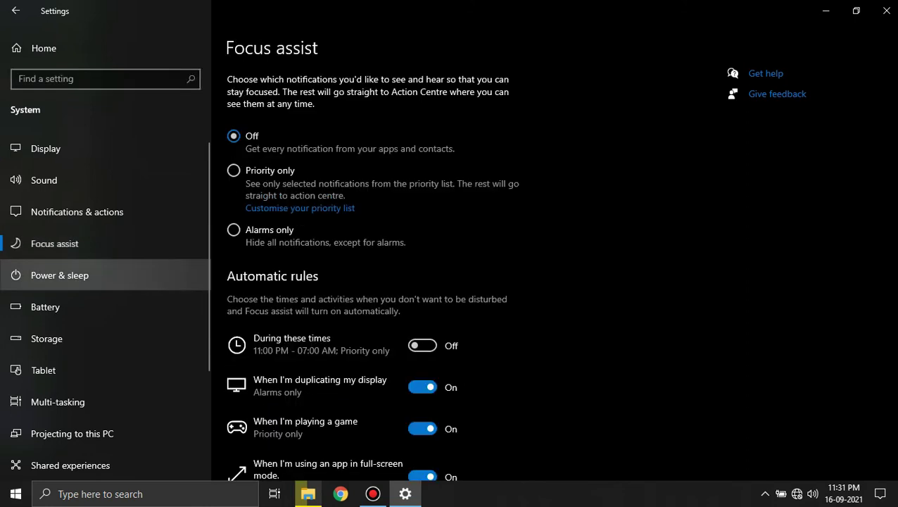
scroll(373, 259, "down", 2)
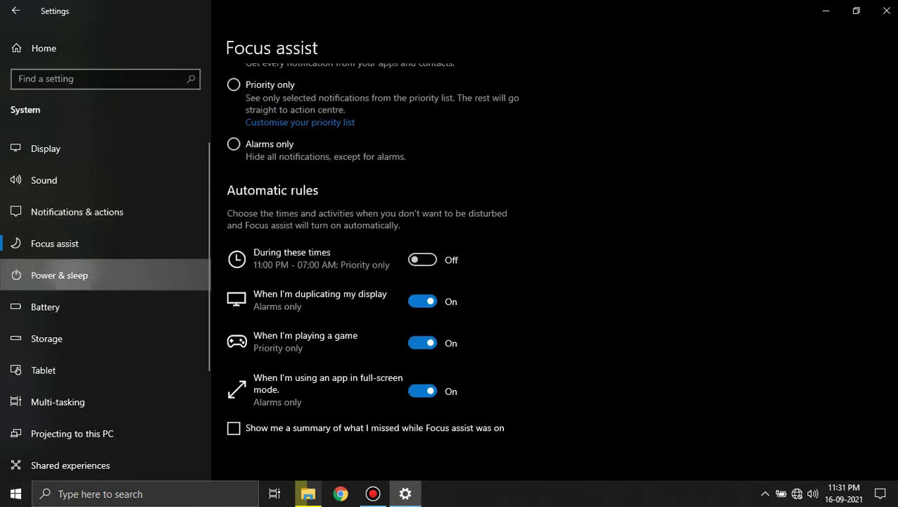
left_click(60, 275)
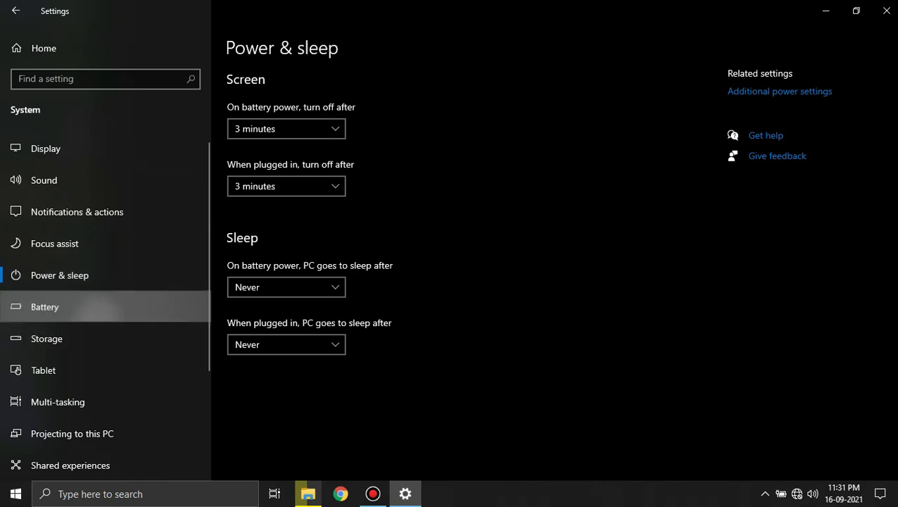
- Look through the Battery, Storage and Tablet pages of the System settings
left_click(95, 307)
left_click(70, 339)
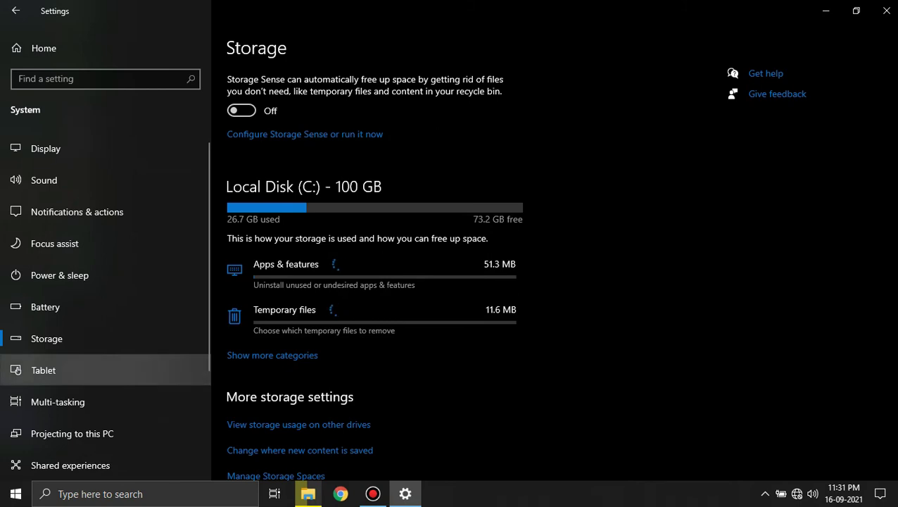
left_click(91, 370)
scroll(106, 352, "down", 3)
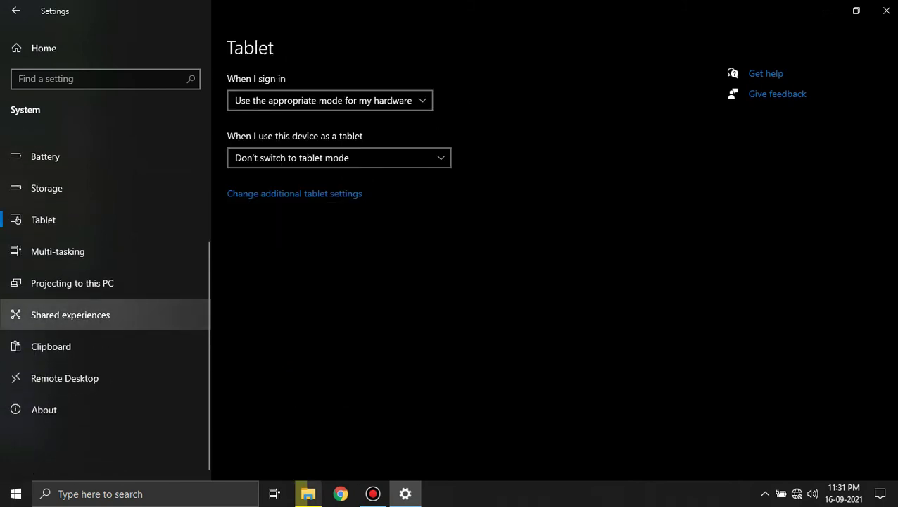
- Review the Multi-tasking, Shared experiences and Clipboard settings, and close the Settings window
left_click(58, 251)
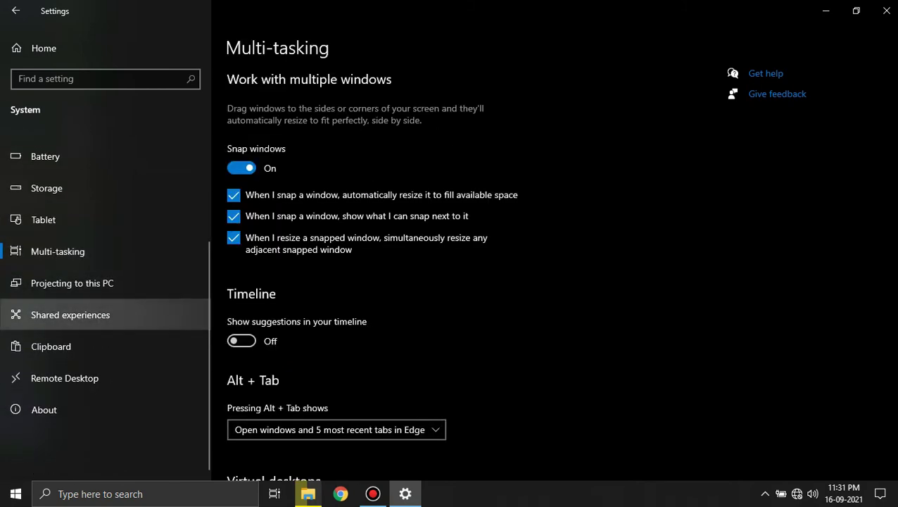
scroll(337, 282, "down", 3)
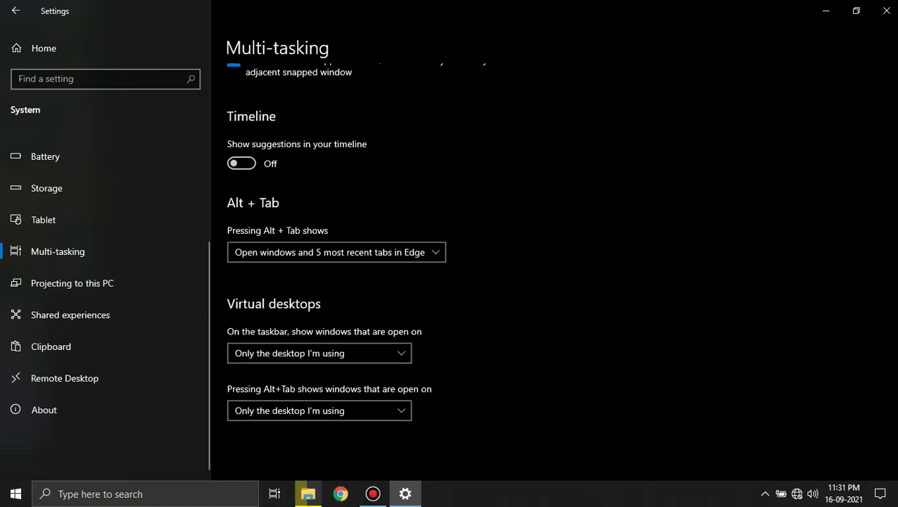
scroll(336, 281, "up", 3)
left_click(70, 314)
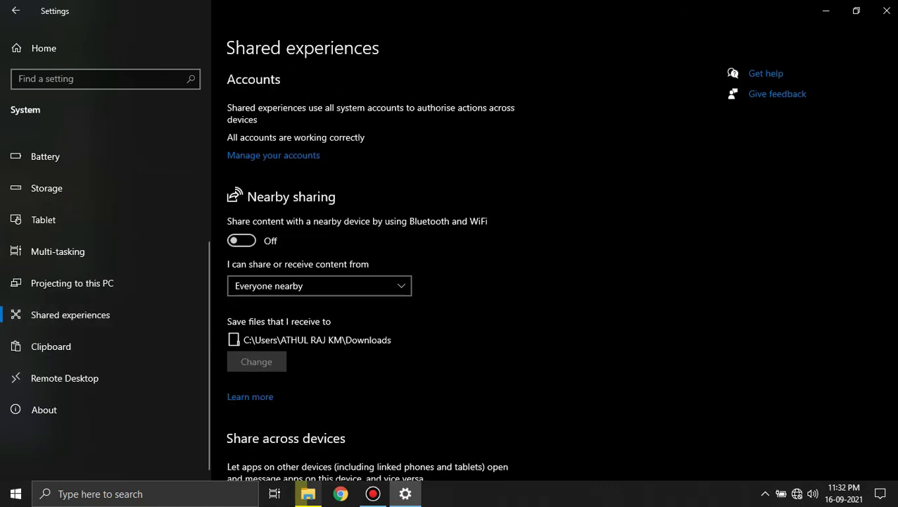
left_click(105, 345)
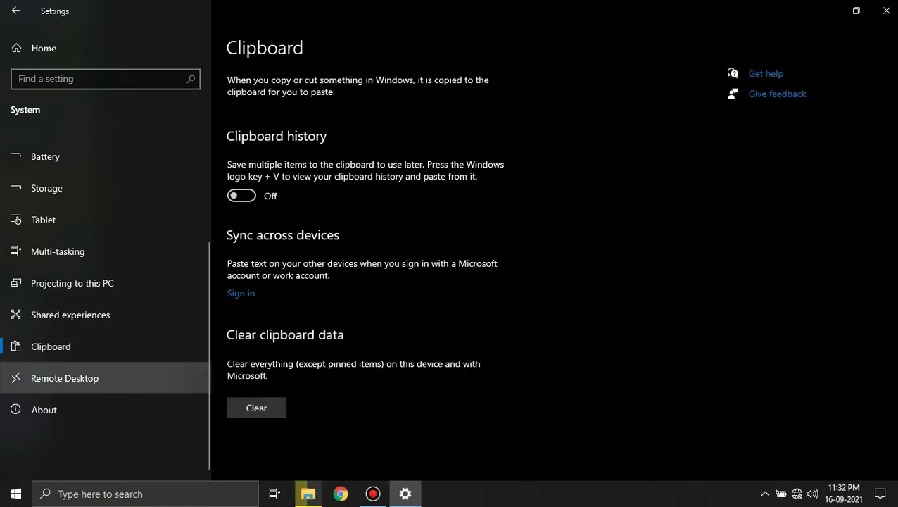
left_click(886, 11)
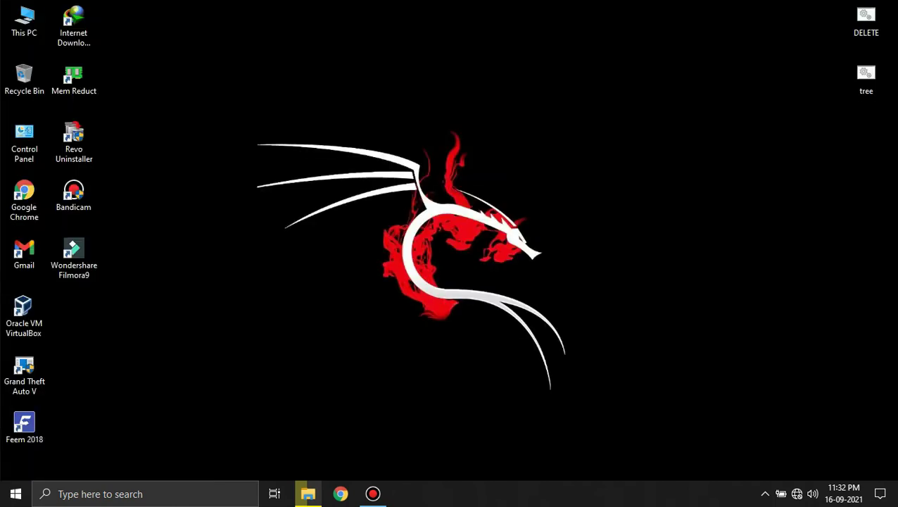
- Refresh the desktop three times
right_click(488, 126)
left_click(514, 167)
right_click(475, 161)
left_click(503, 202)
right_click(426, 146)
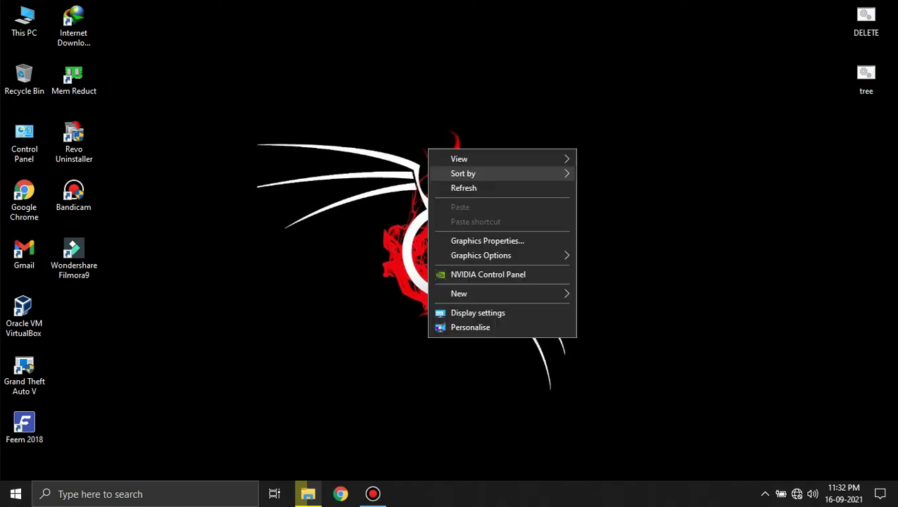
left_click(465, 186)
left_click_drag(250, 107, 601, 409)
left_click_drag(243, 90, 594, 408)
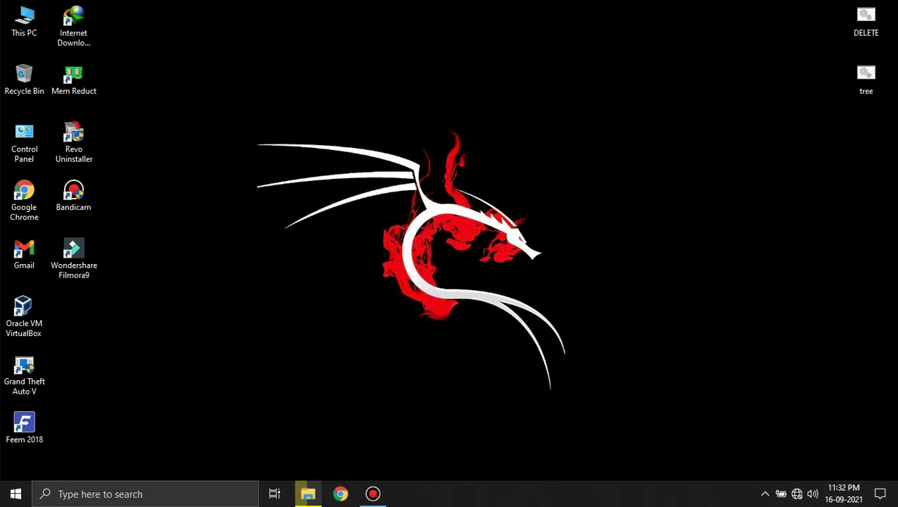
left_click_drag(221, 68, 647, 418)
left_click_drag(239, 74, 618, 421)
right_click(375, 108)
left_click(411, 147)
left_click_drag(247, 72, 625, 411)
left_click_drag(300, 120, 545, 390)
left_click_drag(199, 46, 685, 480)
right_click(329, 149)
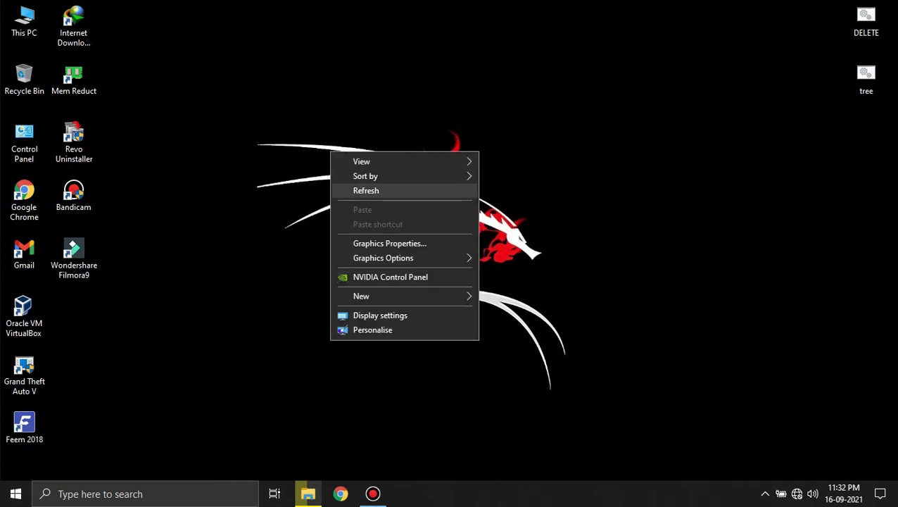
left_click(351, 188)
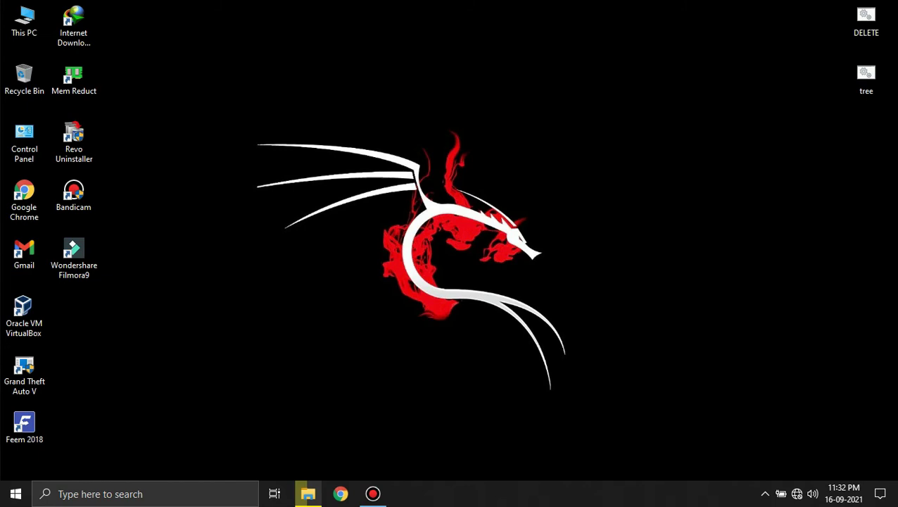
left_click_drag(230, 87, 648, 406)
right_click(395, 105)
left_click(431, 142)
right_click(347, 172)
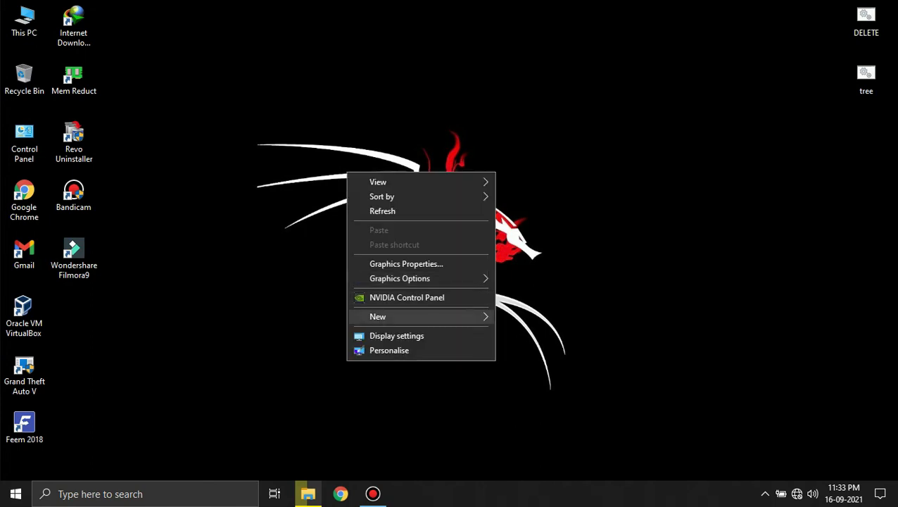
key("Escape")
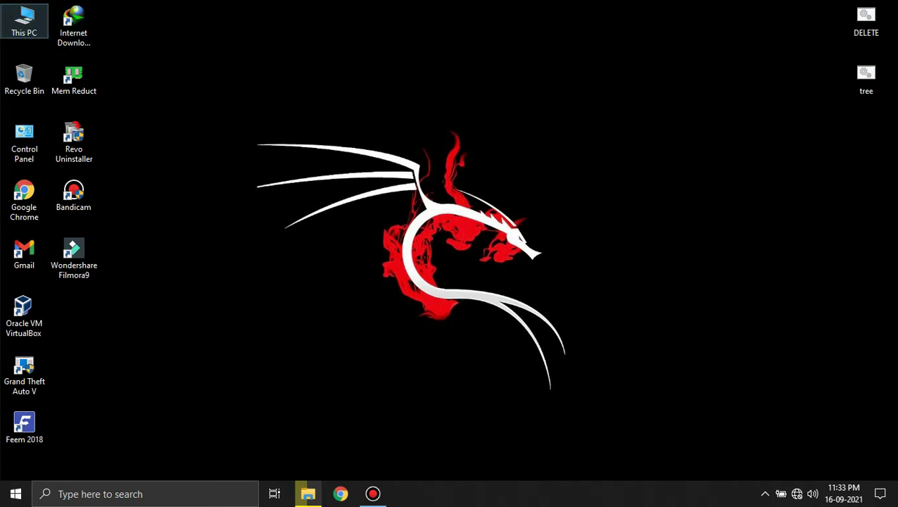
- Open This PC, close its window again and refresh the desktop twice
double_click(24, 22)
left_click(885, 7)
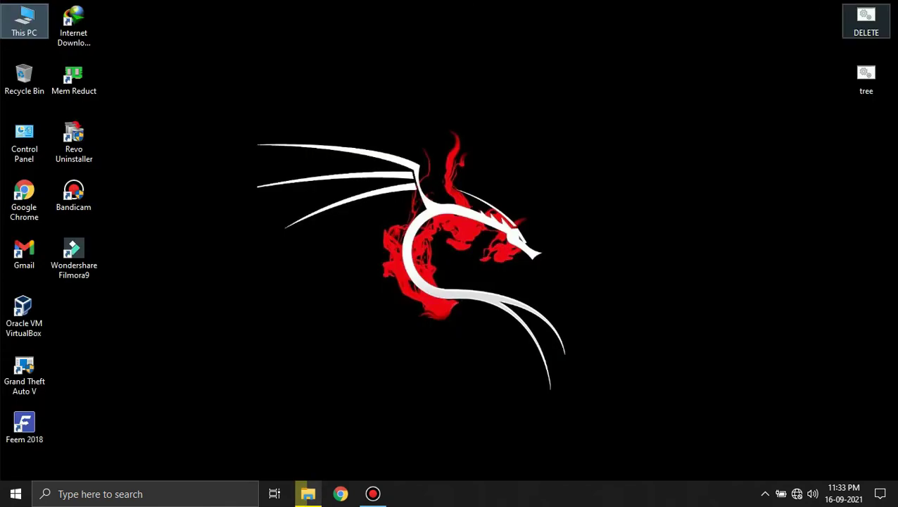
right_click(415, 36)
left_click(452, 76)
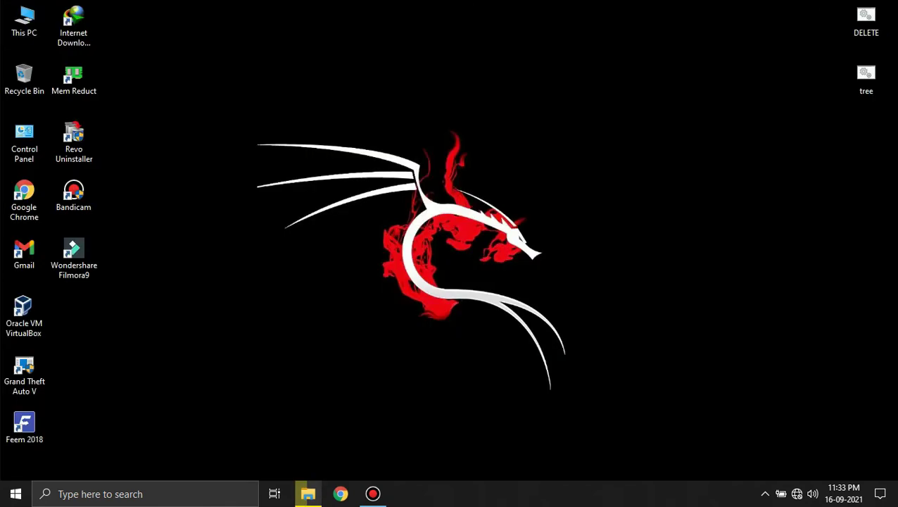
right_click(320, 148)
left_click(356, 189)
- Search Windows for "up", open the Check for updates settings to view the Windows Update status, and close the window
left_click(144, 493)
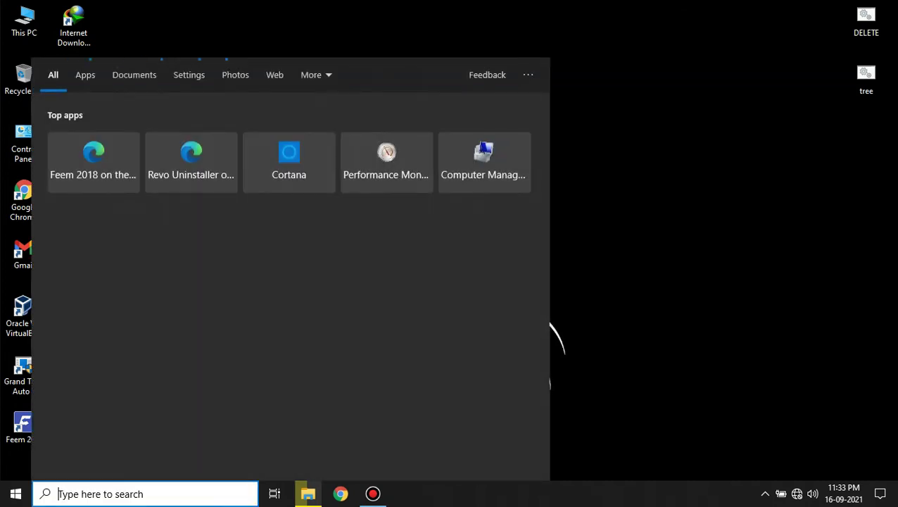
type("up")
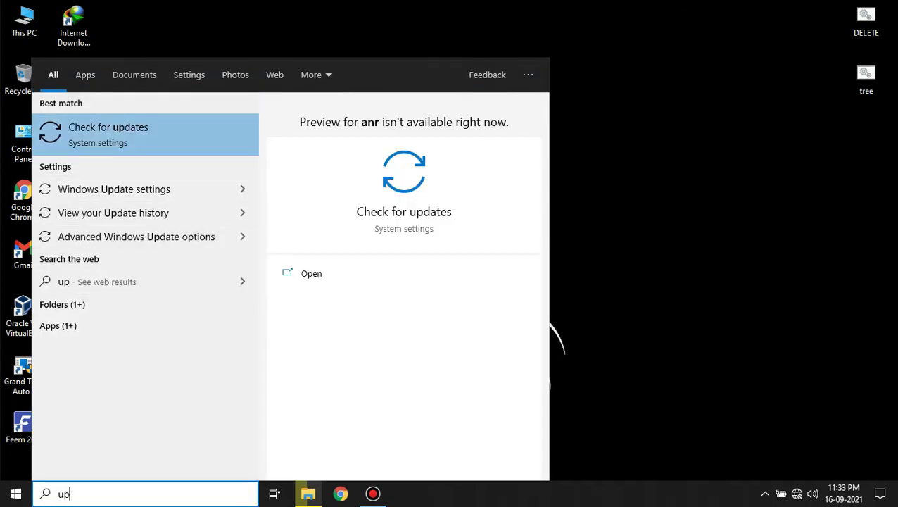
key("Return")
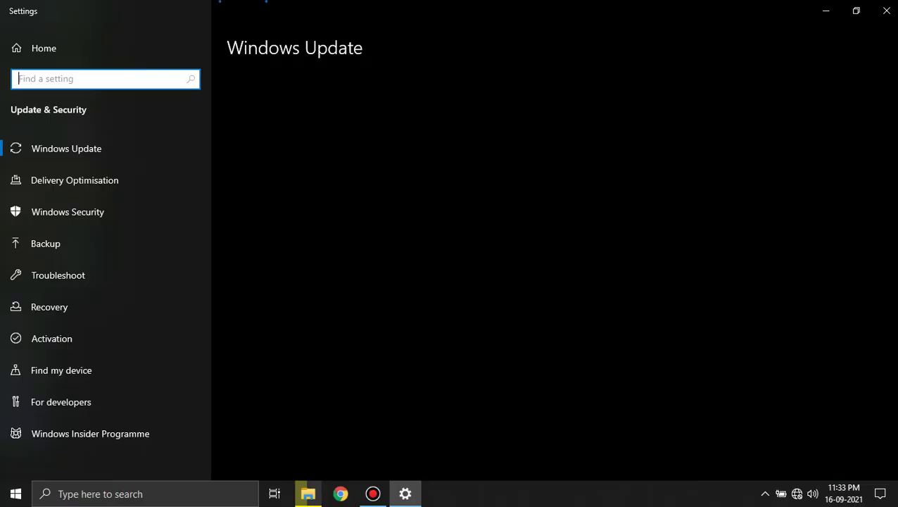
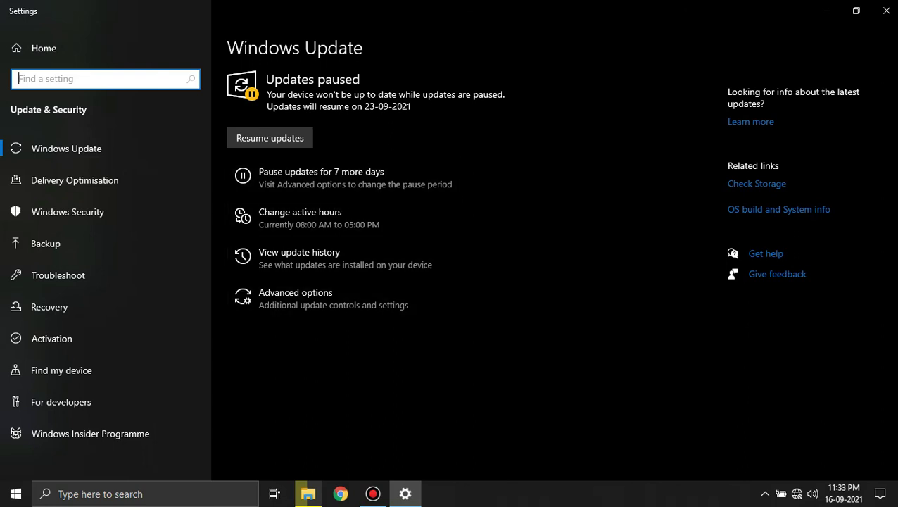
left_click(886, 11)
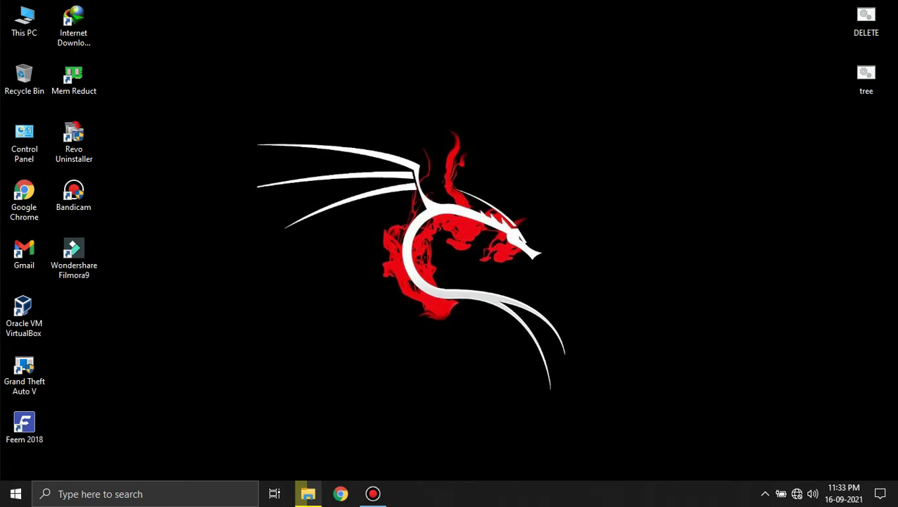
- Refresh the desktop two more times
right_click(352, 96)
left_click(394, 136)
right_click(398, 134)
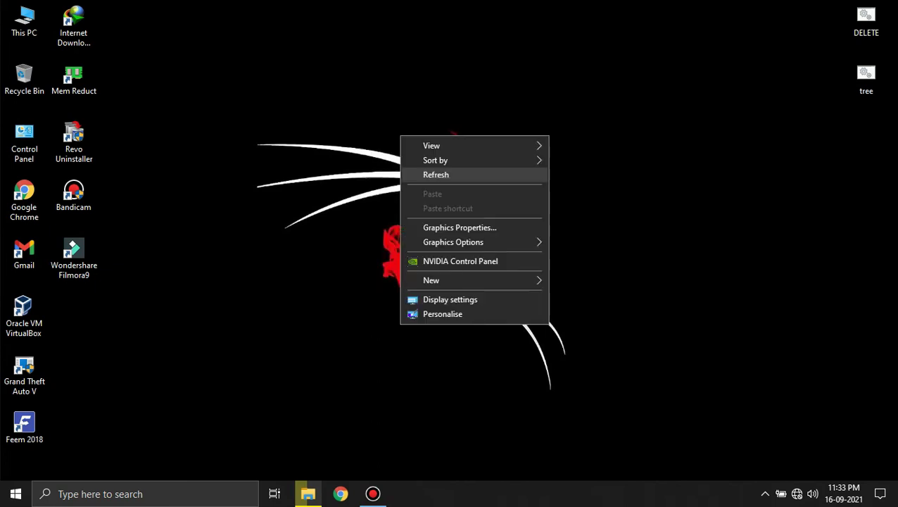
left_click(429, 175)
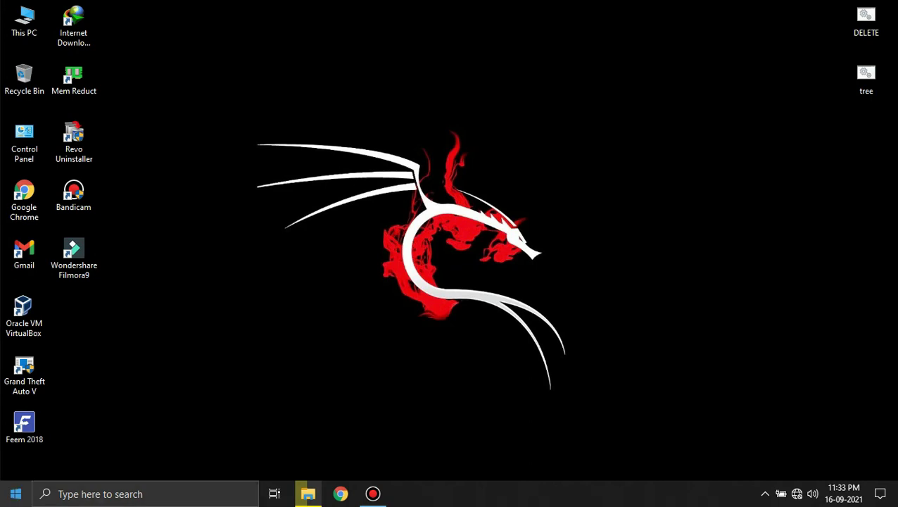
left_click_drag(253, 103, 622, 371)
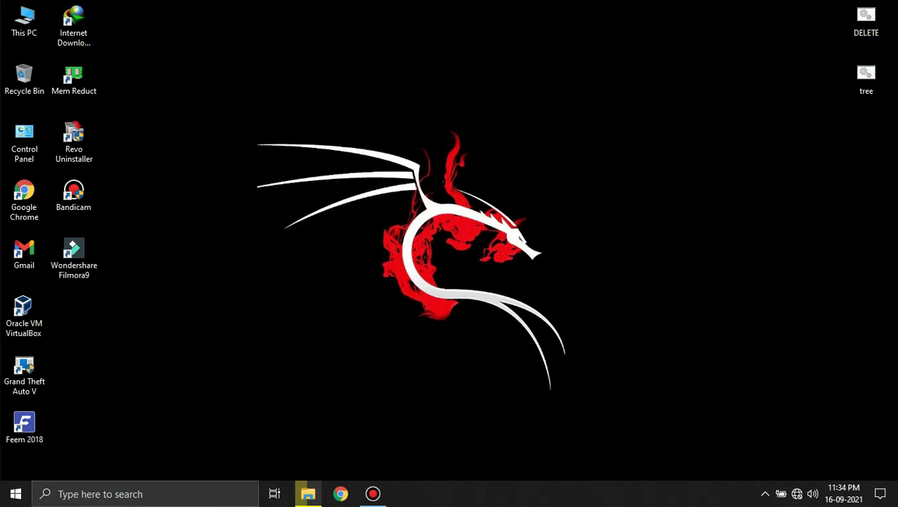
right_click(391, 176)
left_click(421, 216)
left_click_drag(247, 118, 625, 396)
left_click_drag(171, 67, 707, 445)
left_click_drag(275, 110, 387, 199)
left_click_drag(235, 80, 605, 403)
left_click_drag(250, 123, 614, 397)
left_click_drag(233, 41, 623, 433)
left_click_drag(155, 20, 697, 457)
left_click_drag(179, 42, 630, 428)
left_click_drag(200, 26, 634, 457)
left_click_drag(190, 20, 697, 463)
left_click_drag(193, 51, 689, 461)
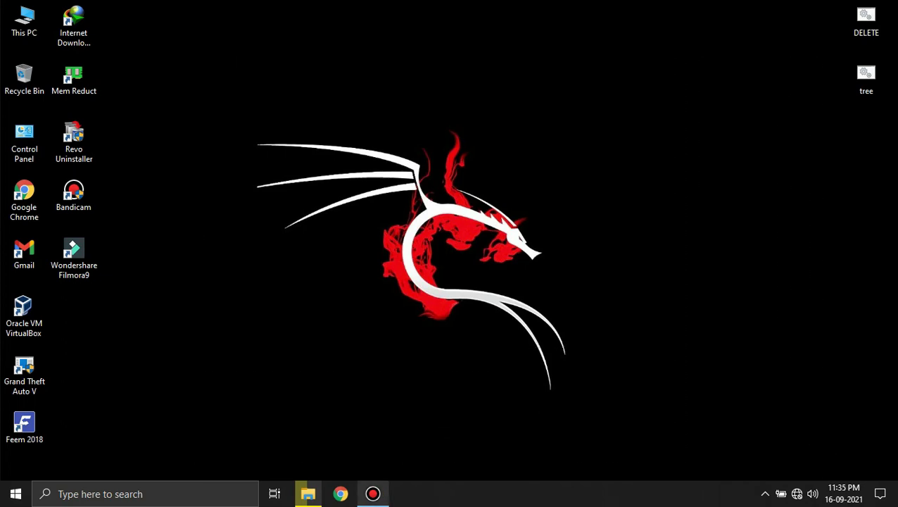
- Bring up the Bandicam window to check the running recording, and minimise it again
left_click(372, 493)
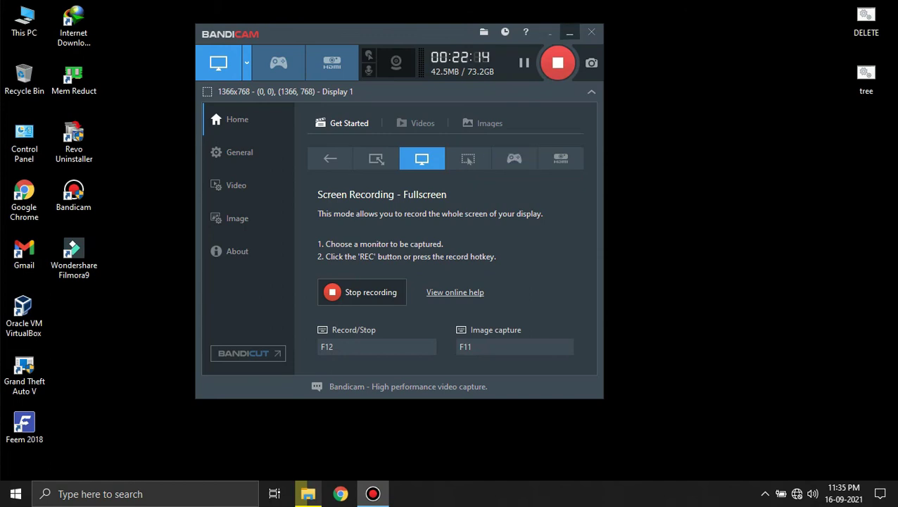
left_click(569, 32)
left_click_drag(235, 59, 611, 409)
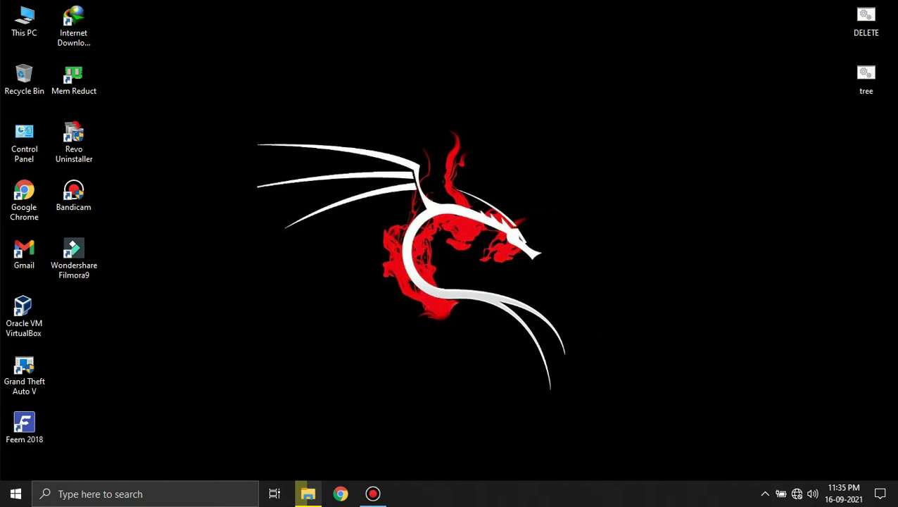
left_click(74, 259)
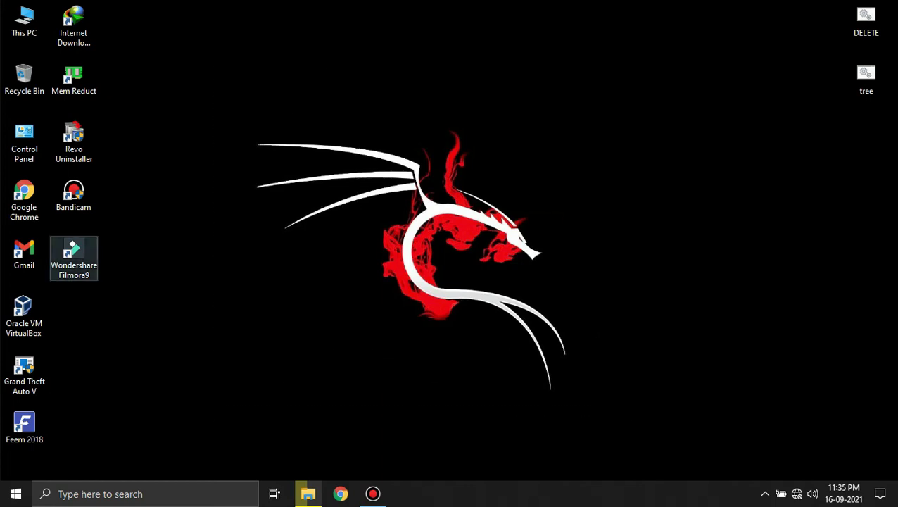
left_click(74, 195)
left_click(74, 259)
left_click(73, 195)
left_click(74, 258)
left_click(74, 195)
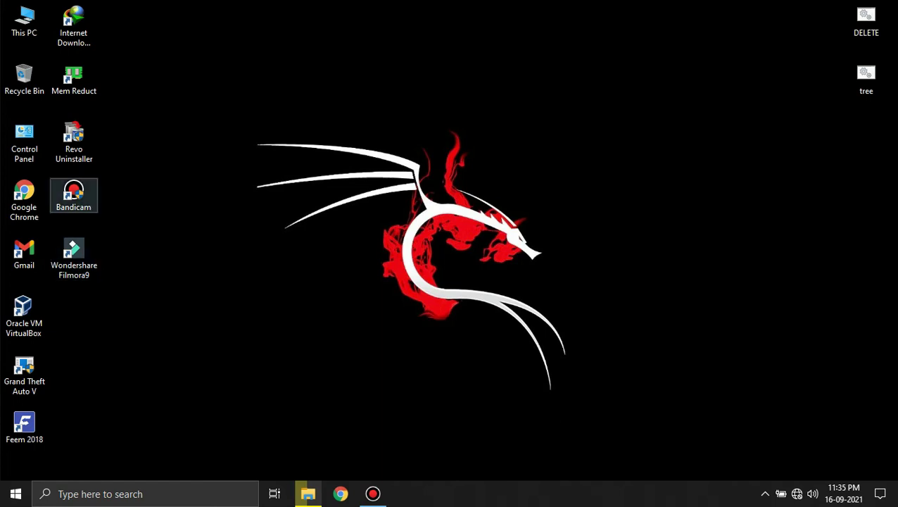
left_click(74, 259)
left_click(74, 258, "ctrl")
left_click(74, 258, "ctrl")
left_click(74, 258, "ctrl")
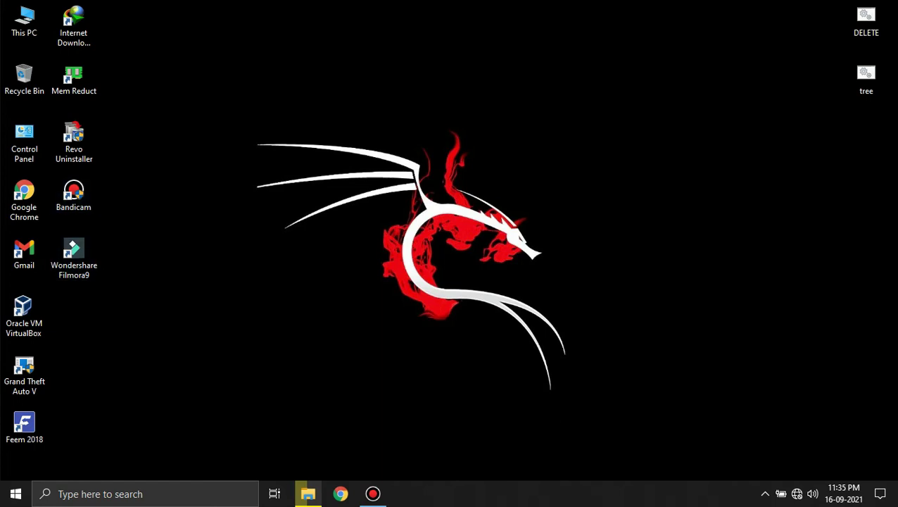
left_click_drag(200, 52, 688, 446)
left_click_drag(634, 438, 207, 49)
right_click(325, 156)
left_click(361, 195)
left_click_drag(374, 252, 645, 442)
left_click_drag(244, 73, 631, 402)
left_click_drag(209, 83, 667, 437)
left_click_drag(225, 48, 625, 435)
left_click_drag(170, 48, 717, 450)
left_click_drag(219, 47, 636, 433)
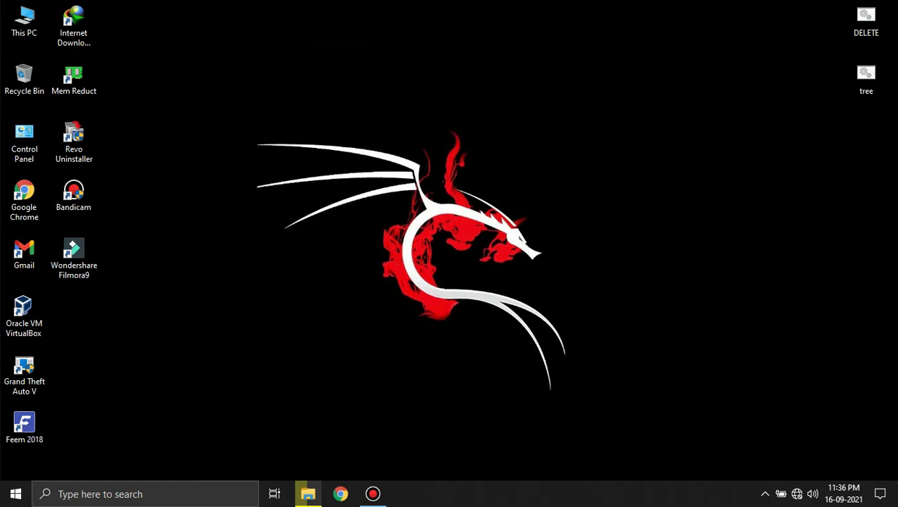